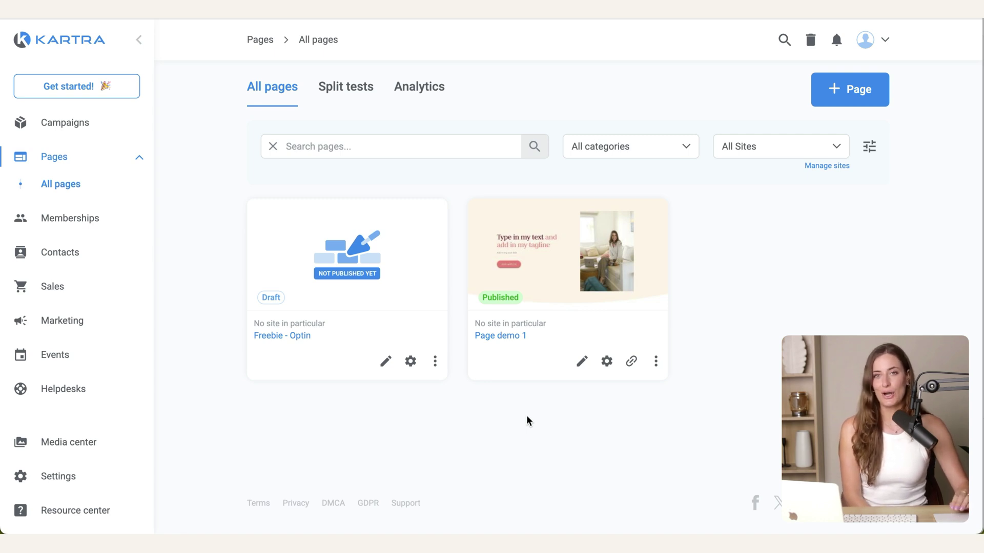
# Step: Expand the Sales section in the left sidebar
pyautogui.click(87, 290)
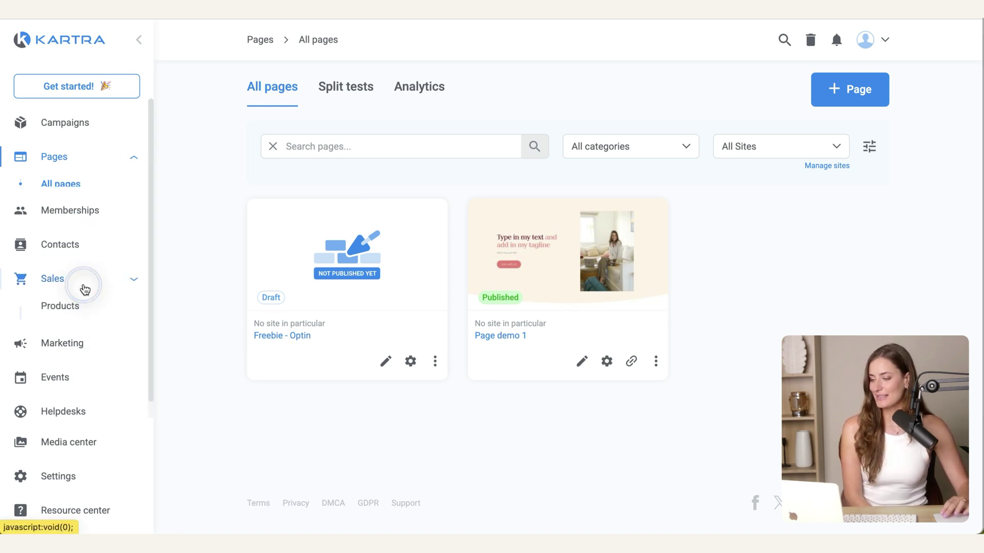
# Step: Create a main product named 'Coaching Call' with the Others product type
pyautogui.click(66, 286)
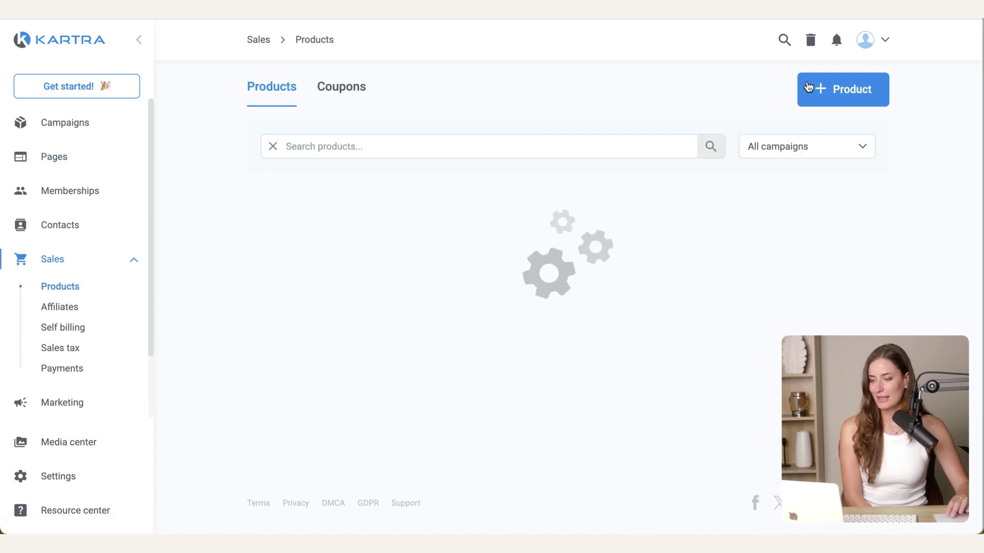
pyautogui.click(844, 89)
pyautogui.click(78, 138)
pyautogui.write('c')
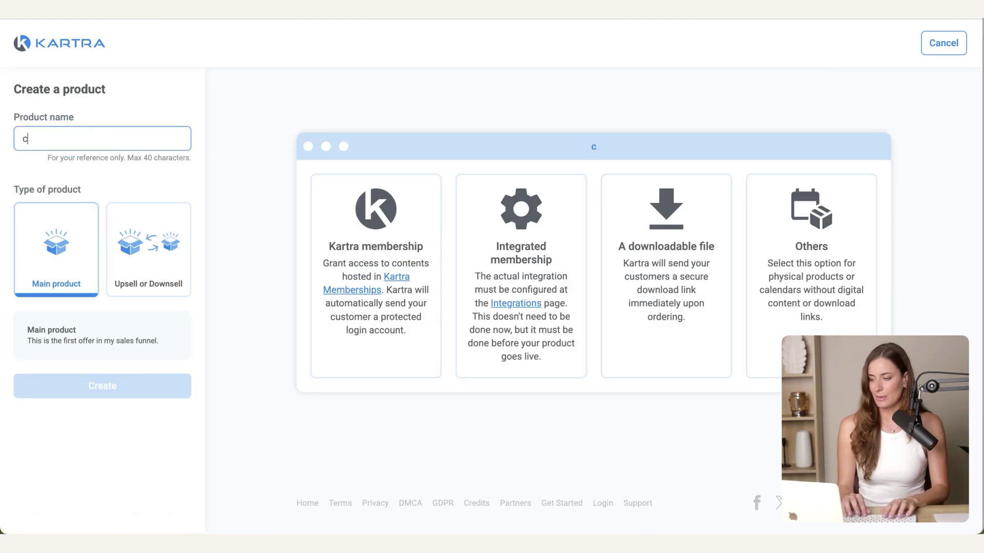
pyautogui.press('BackSpace')
pyautogui.write('Coaching Call')
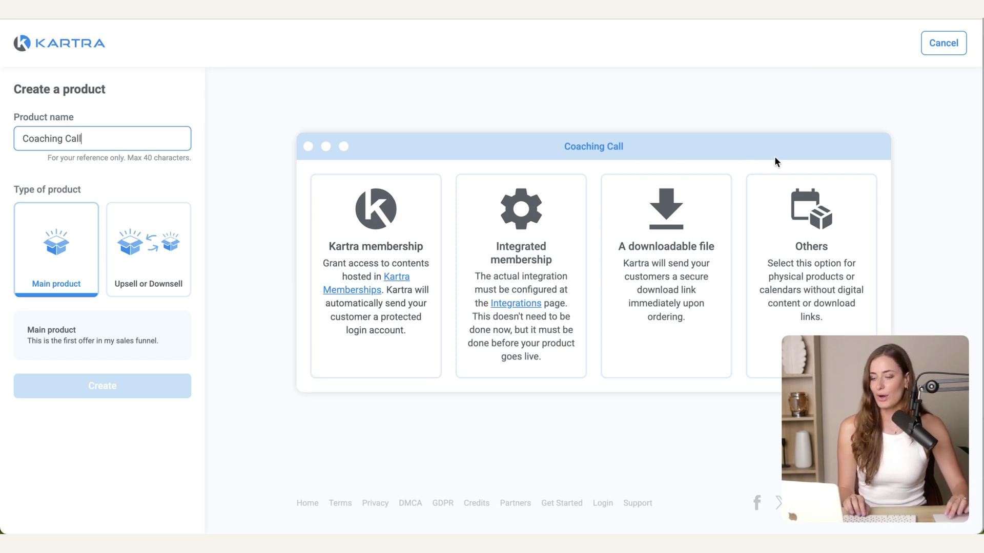
pyautogui.click(820, 215)
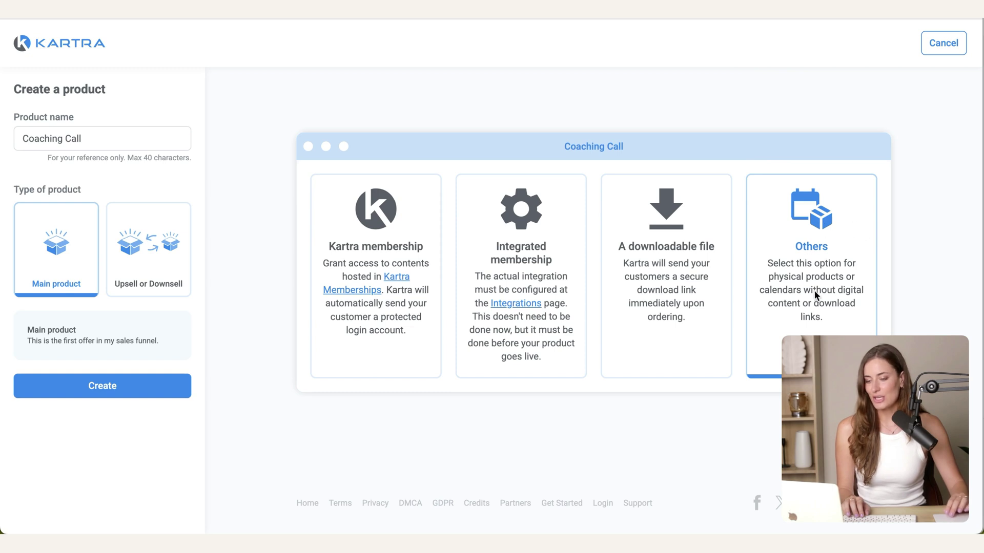
pyautogui.click(77, 394)
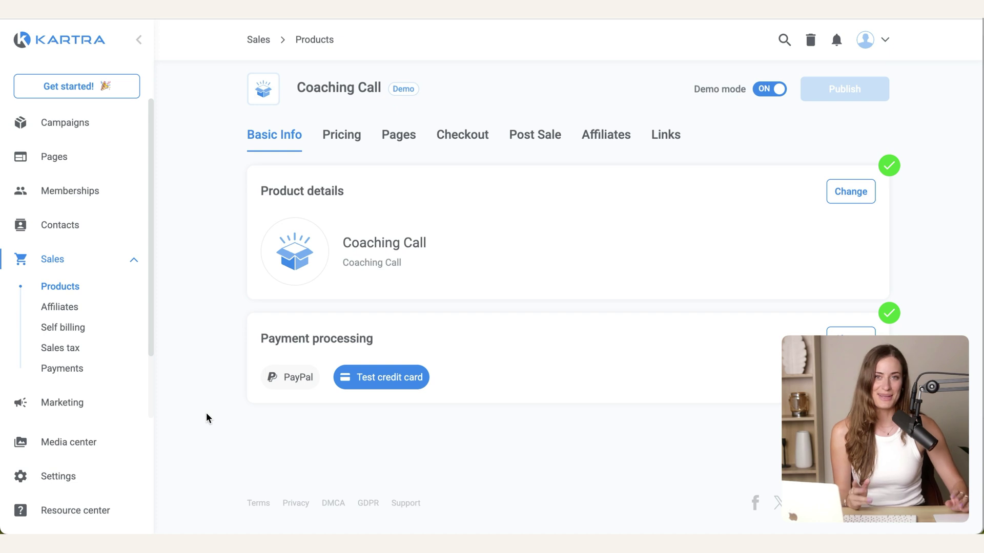
# Step: Replace the product description with 'An in-depth strategy call for your business.'
pyautogui.click(851, 191)
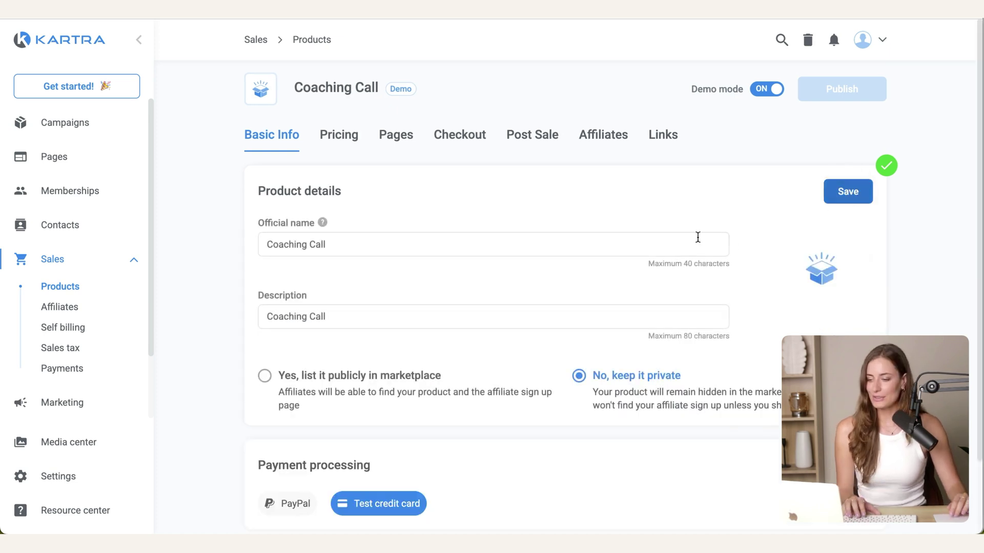
pyautogui.scroll(-1, 654, 231)
pyautogui.scroll(-1, 351, 164)
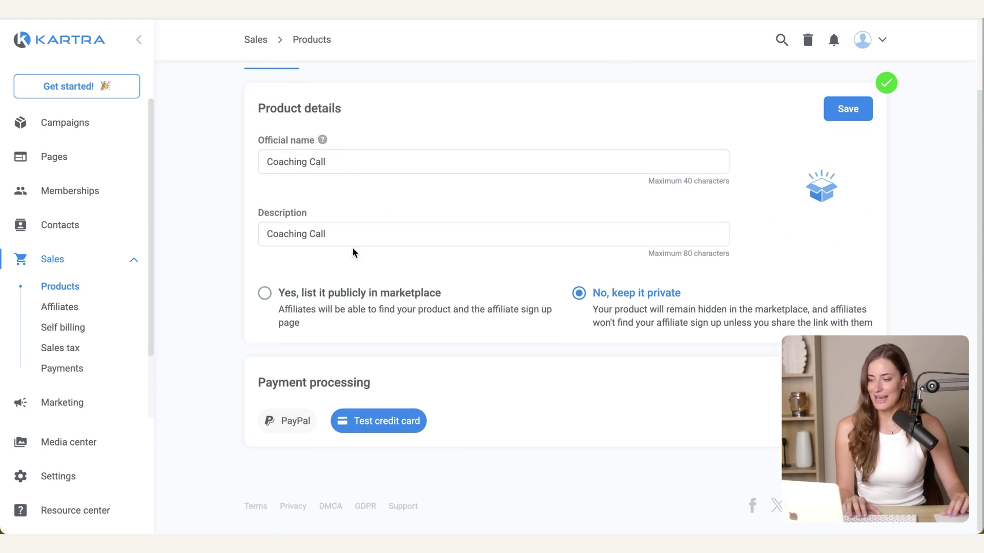
pyautogui.moveTo(340, 235); pyautogui.dragTo(215, 237)
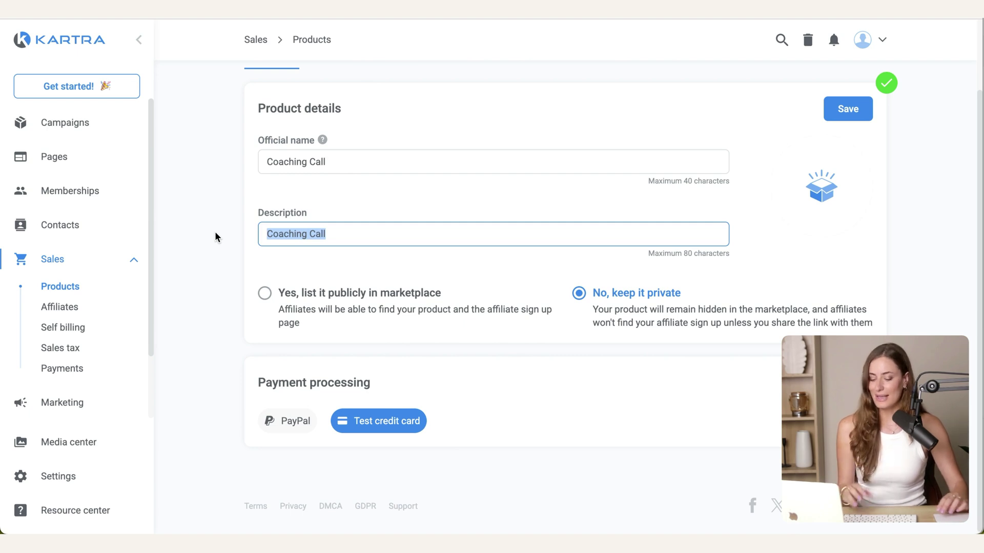
pyautogui.write('An in-depth strategy')
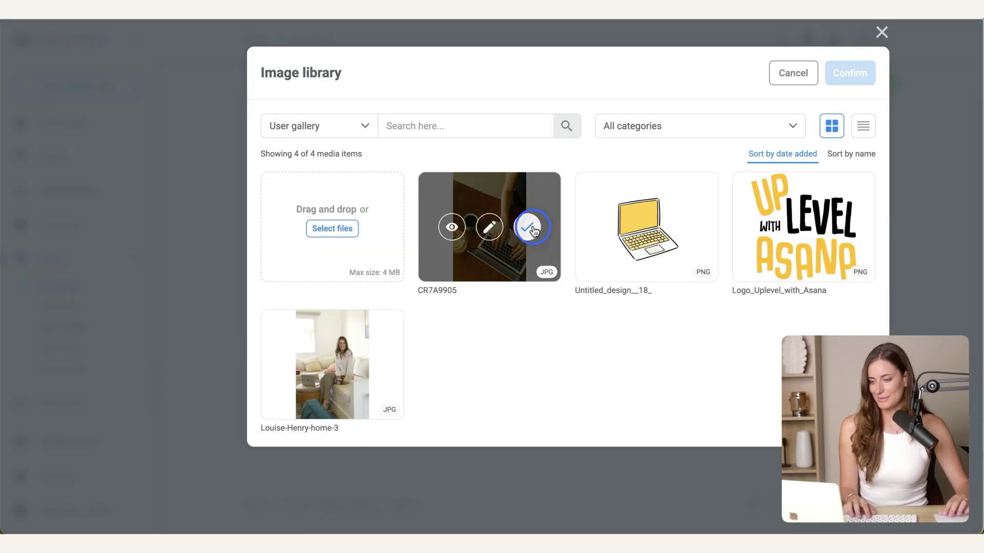
# Step: Set a cropped laptop photo as the product image and save the details
pyautogui.click(529, 225)
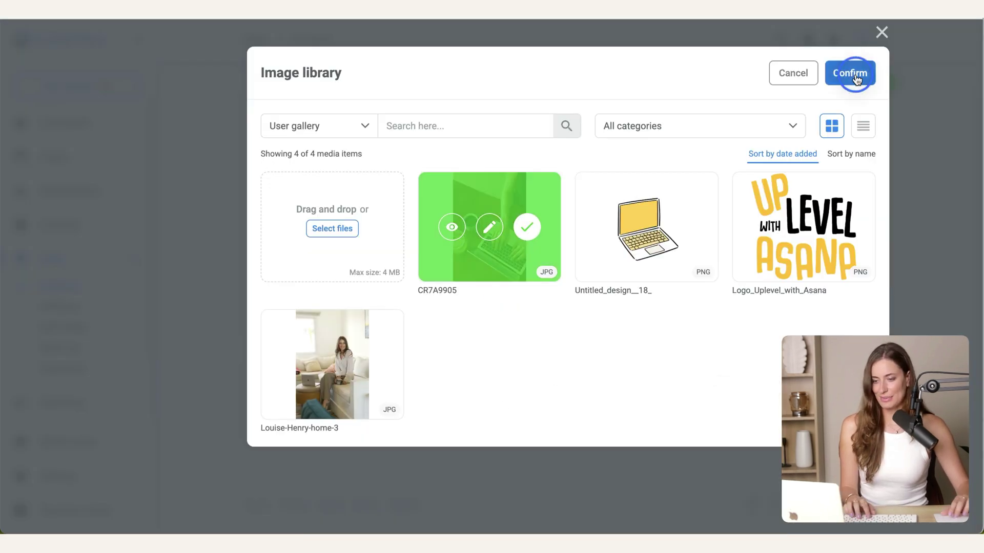
pyautogui.click(843, 73)
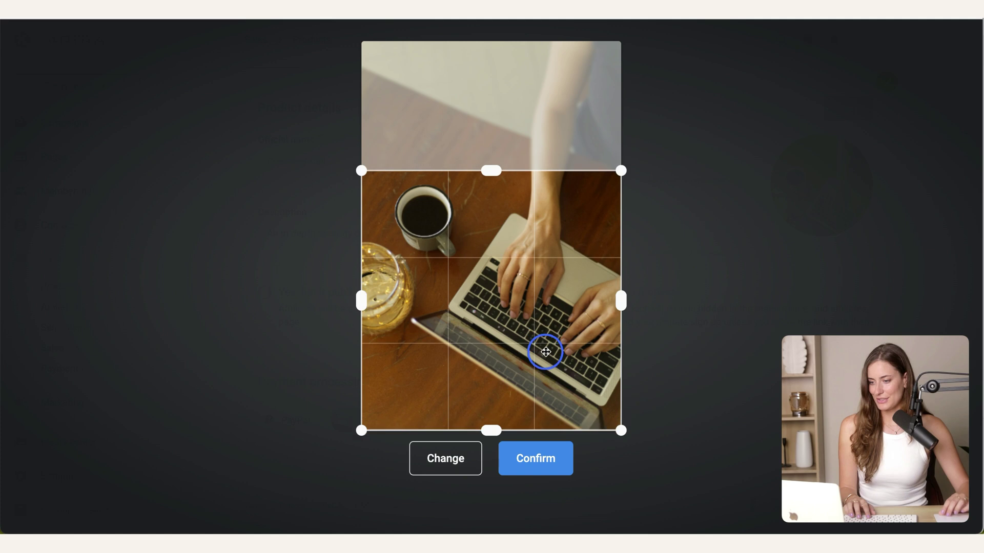
pyautogui.moveTo(545, 353); pyautogui.dragTo(549, 318)
pyautogui.click(567, 465)
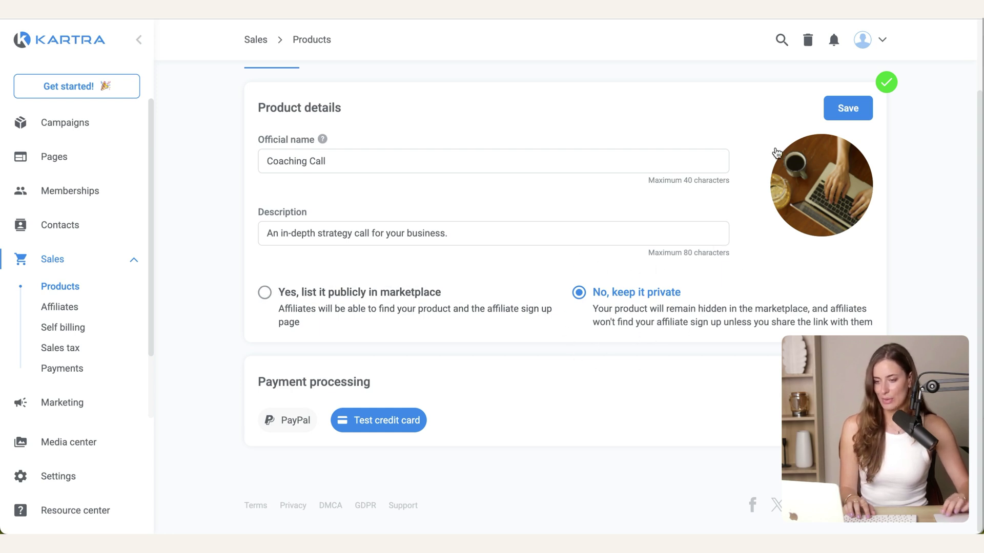
pyautogui.click(843, 108)
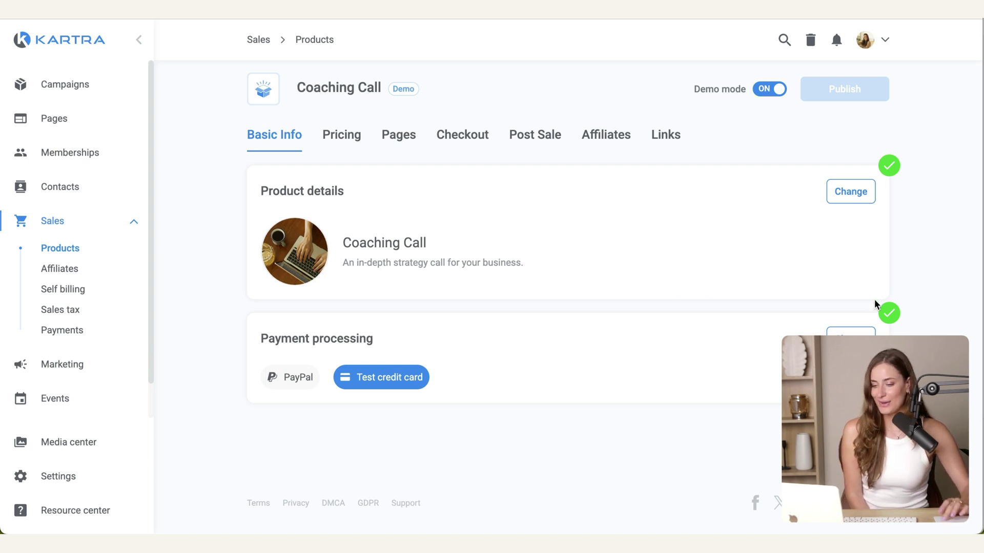
# Step: Choose the connected PayPal account for Coaching Call's payments
pyautogui.click(854, 337)
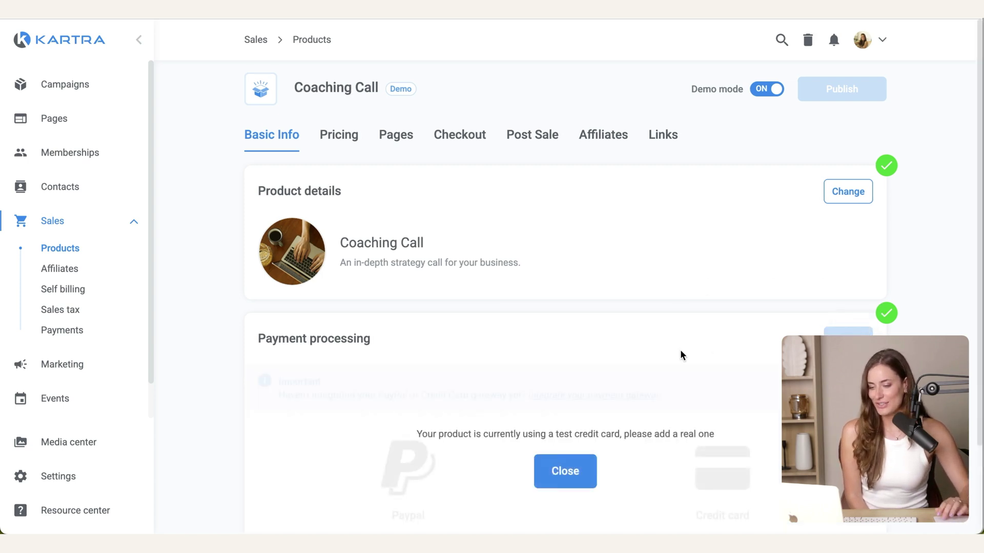
pyautogui.scroll(-4, 682, 354)
pyautogui.click(425, 395)
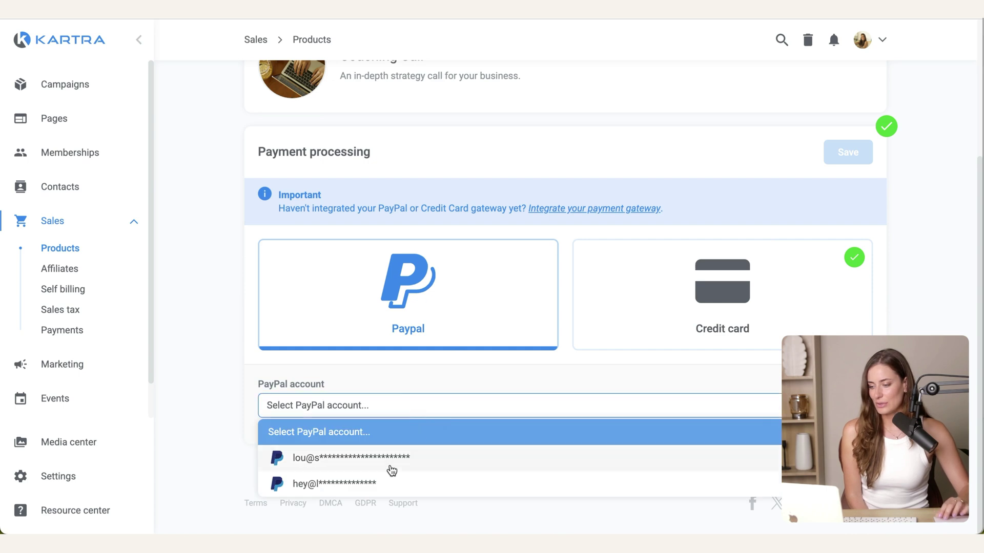
pyautogui.click(384, 484)
# Step: Add Stripe as the credit card gateway, save, and turn off demo mode
pyautogui.click(659, 303)
pyautogui.click(529, 410)
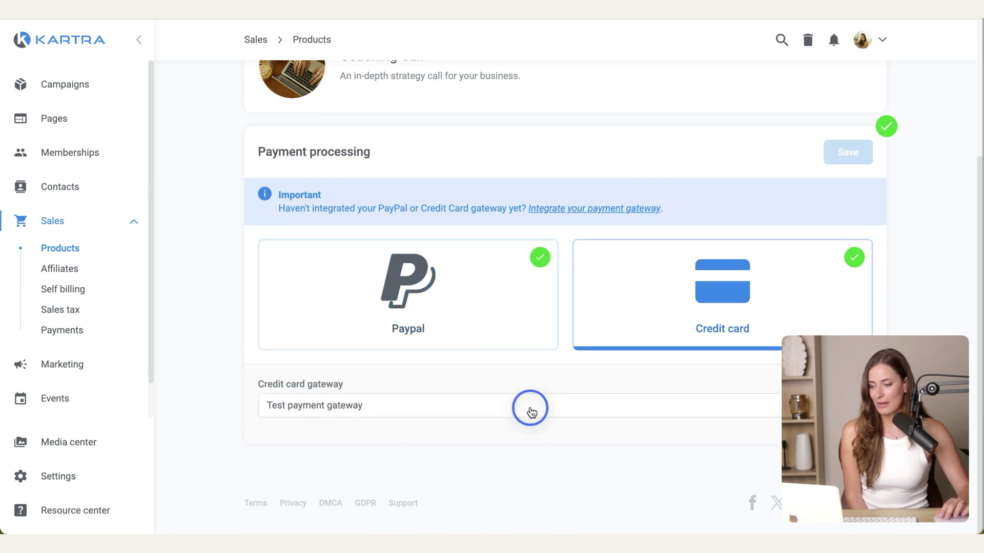
pyautogui.click(372, 485)
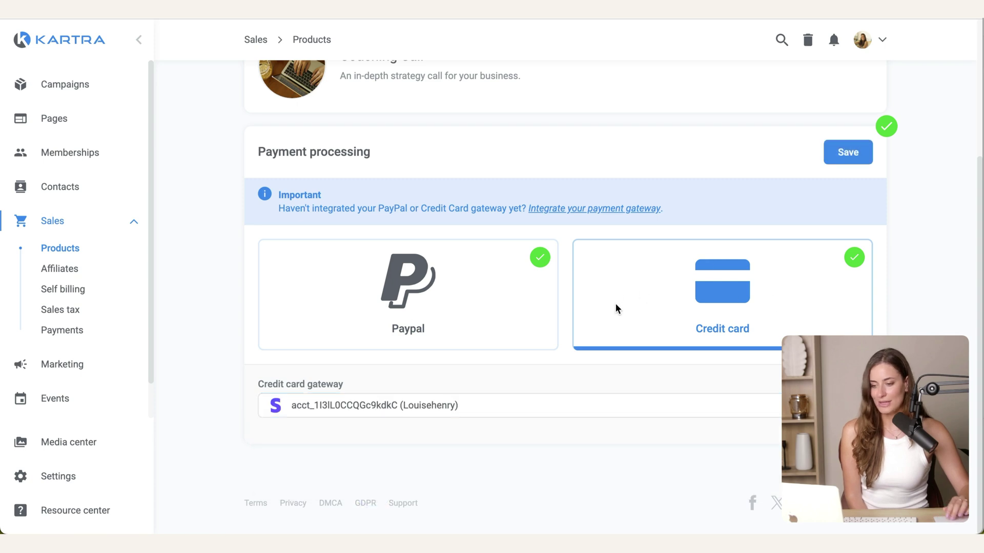
pyautogui.click(847, 152)
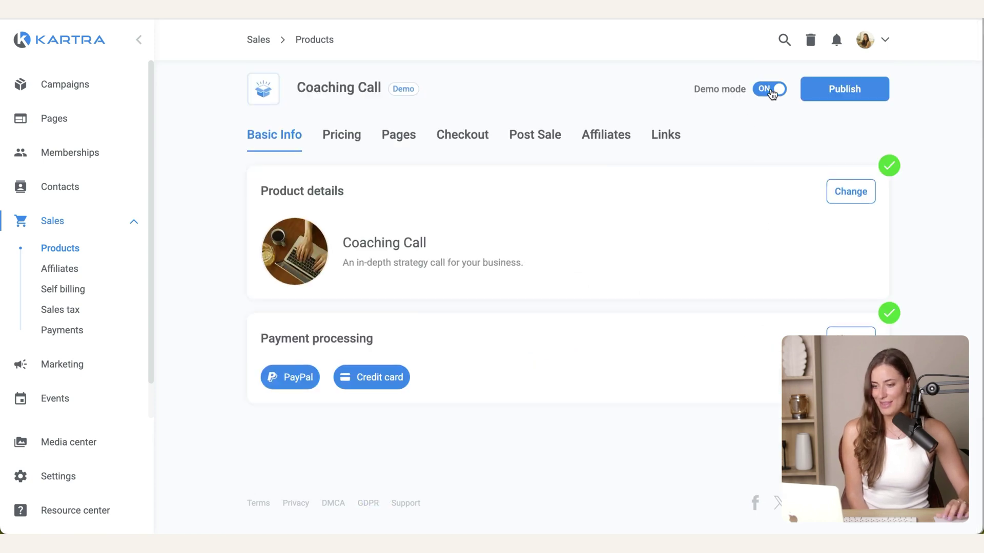
pyautogui.click(769, 89)
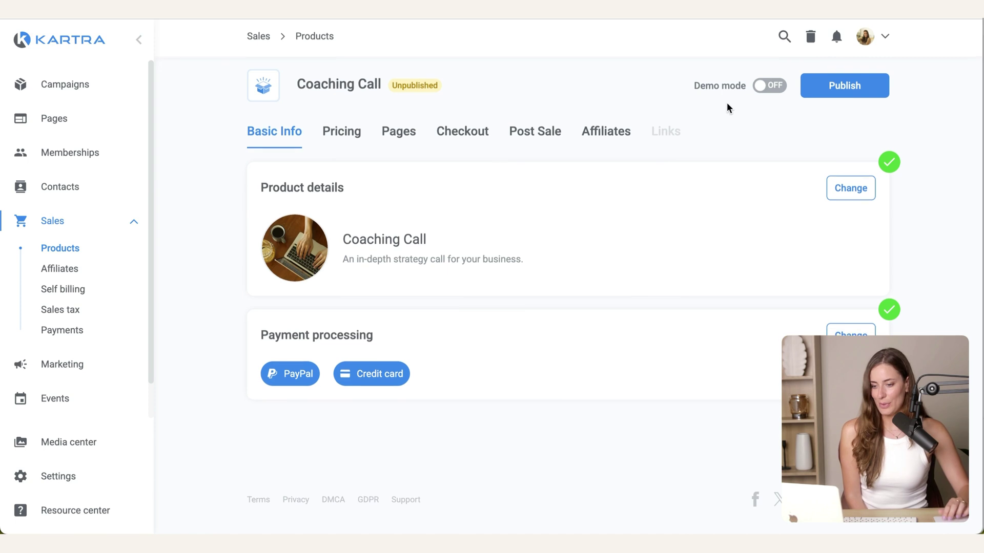
pyautogui.click(343, 133)
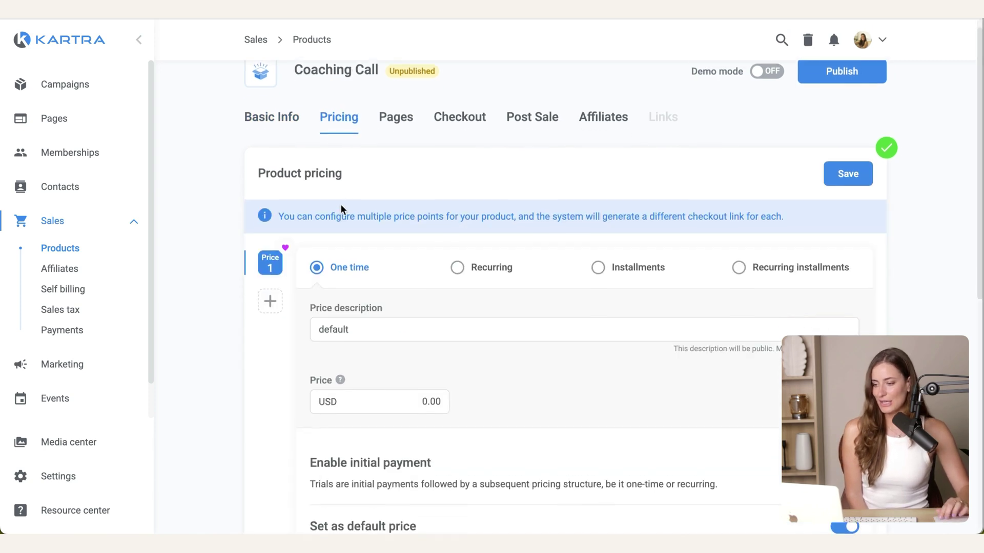
# Step: Set a one-time 'Regular Price' of USD 300.00
pyautogui.scroll(-2, 398, 257)
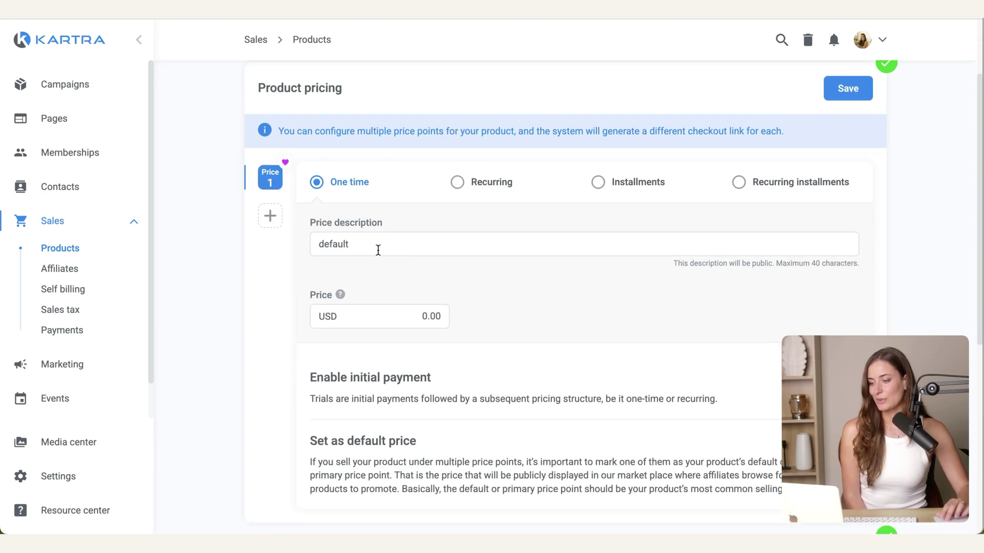
pyautogui.doubleClick(379, 250)
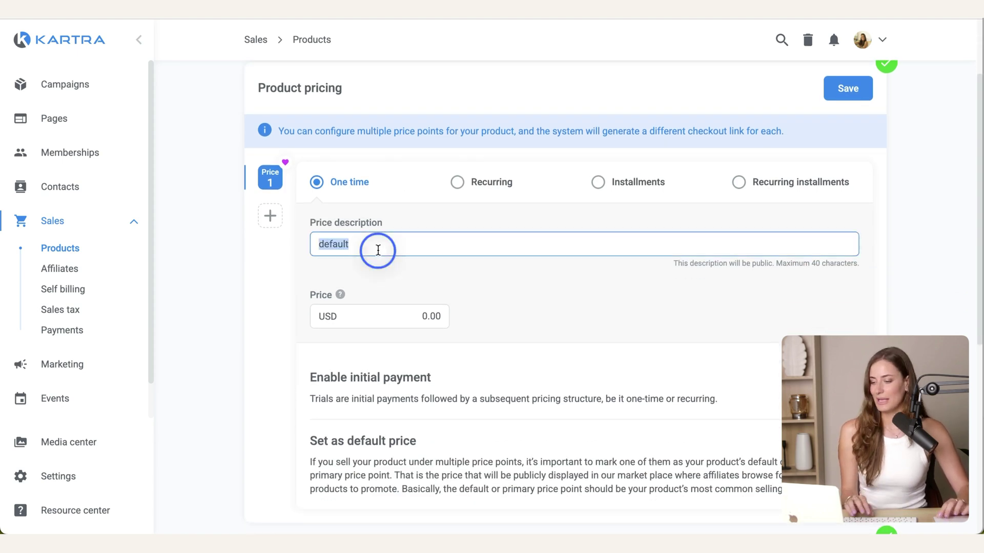
pyautogui.write('Regul')
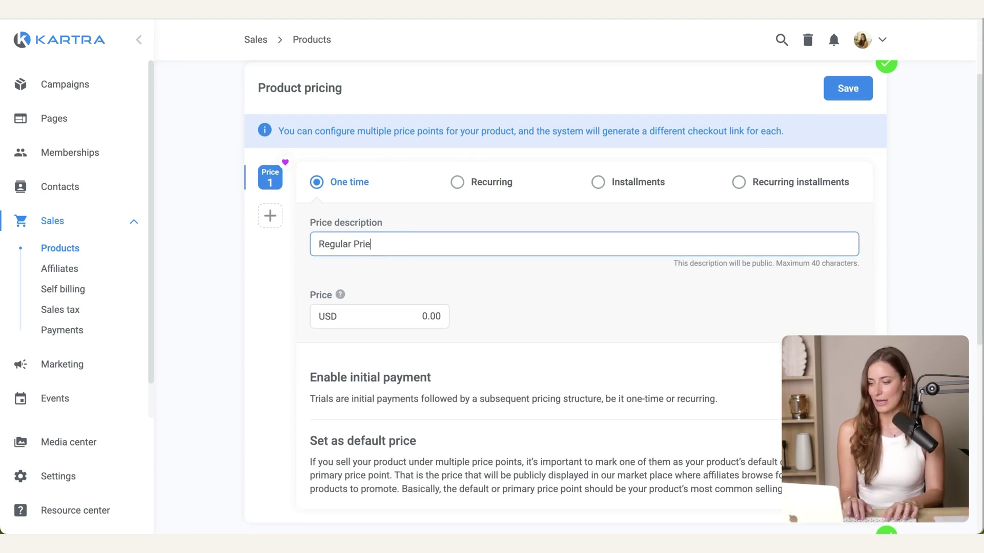
pyautogui.write('ar Price')
pyautogui.doubleClick(414, 317)
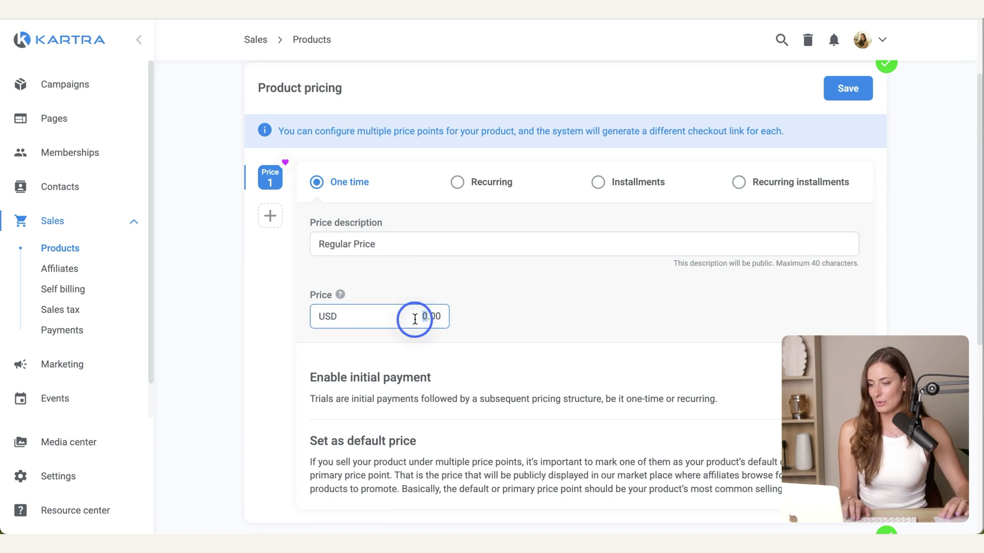
pyautogui.write('300')
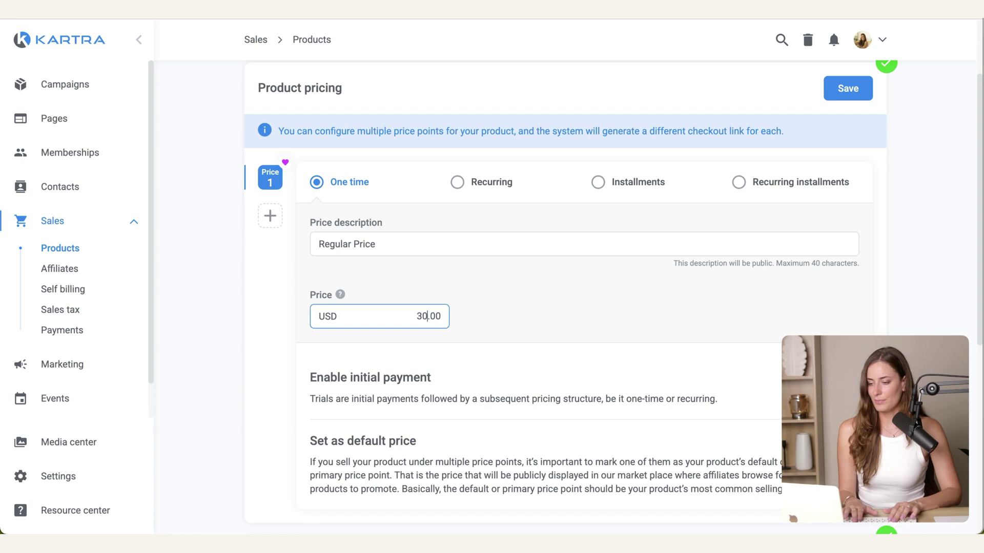
pyautogui.press('Return')
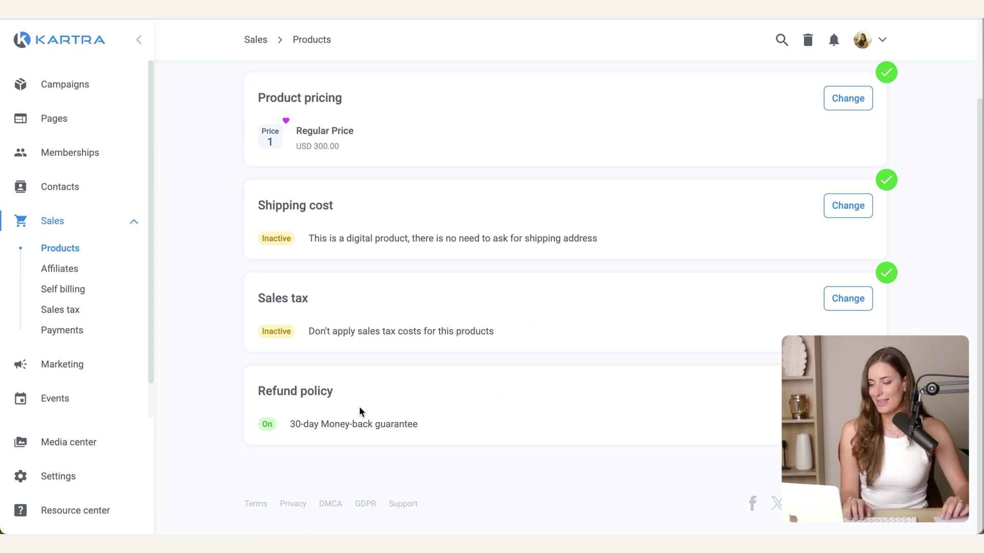
# Step: Change the refund policy to no refund and save it
pyautogui.click(847, 391)
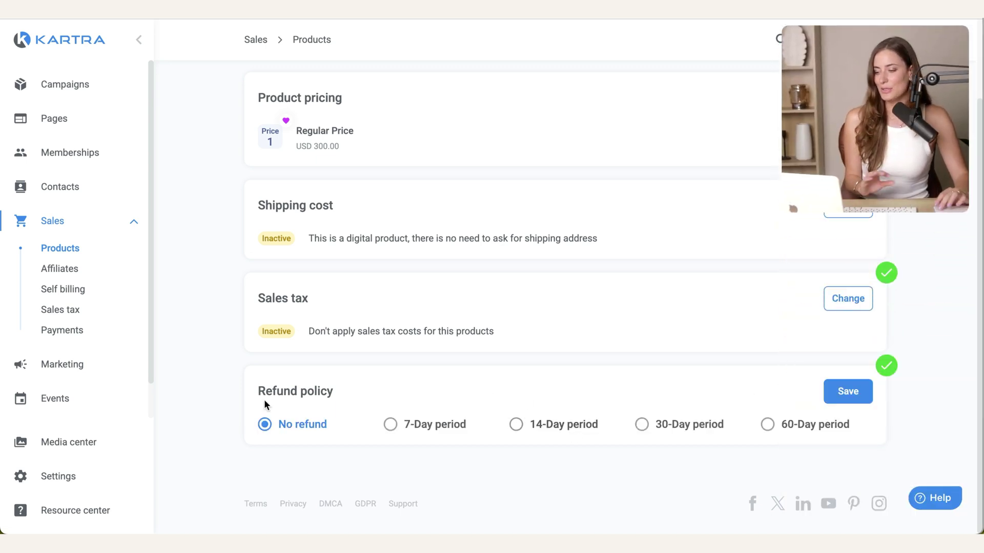
pyautogui.click(861, 390)
pyautogui.click(407, 154)
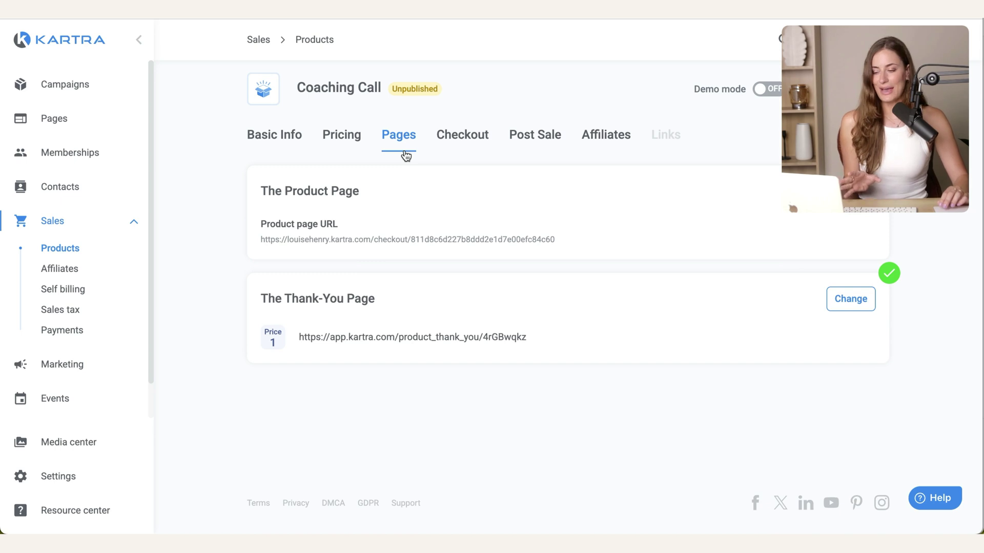
# Step: Choose the first template for the checkout design after previewing the others
pyautogui.click(456, 146)
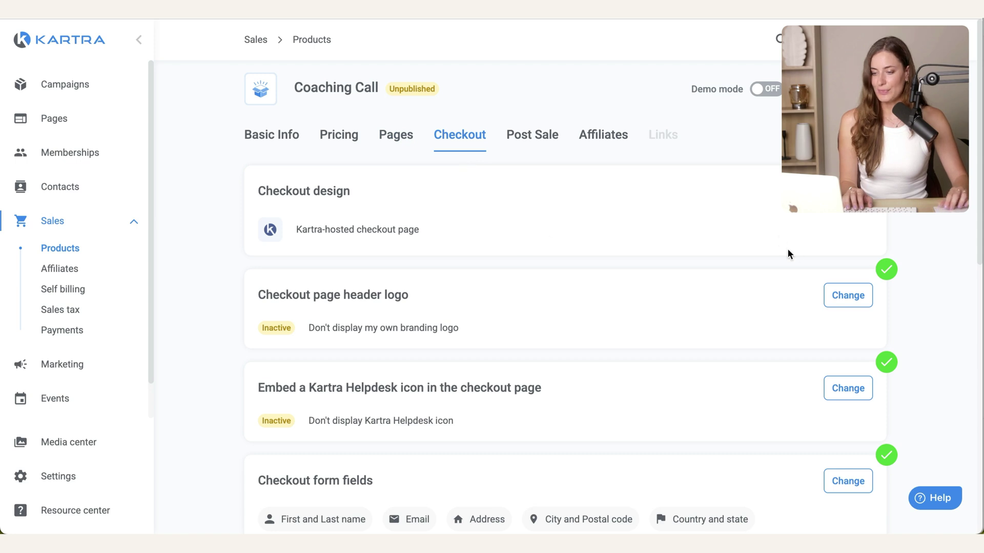
pyautogui.click(848, 193)
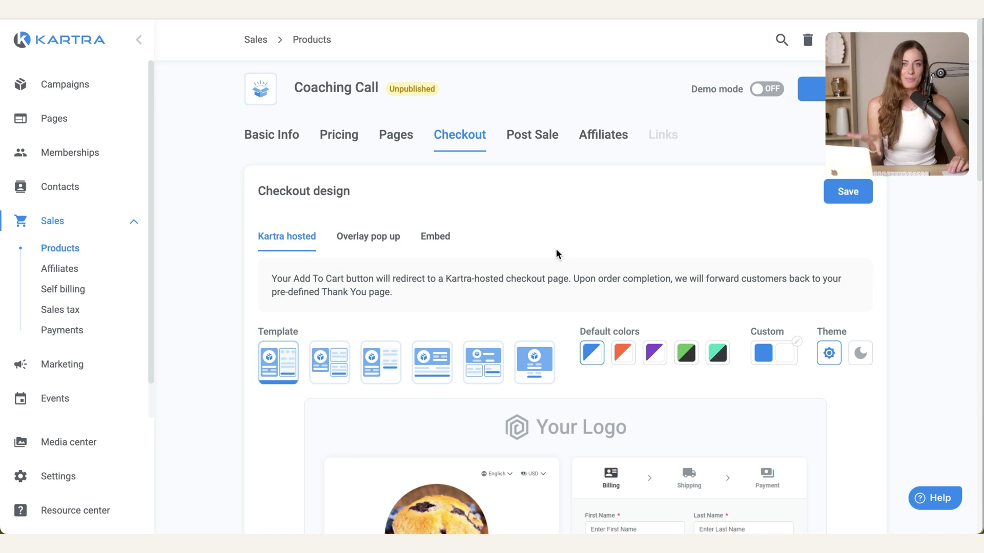
pyautogui.scroll(-5, 563, 255)
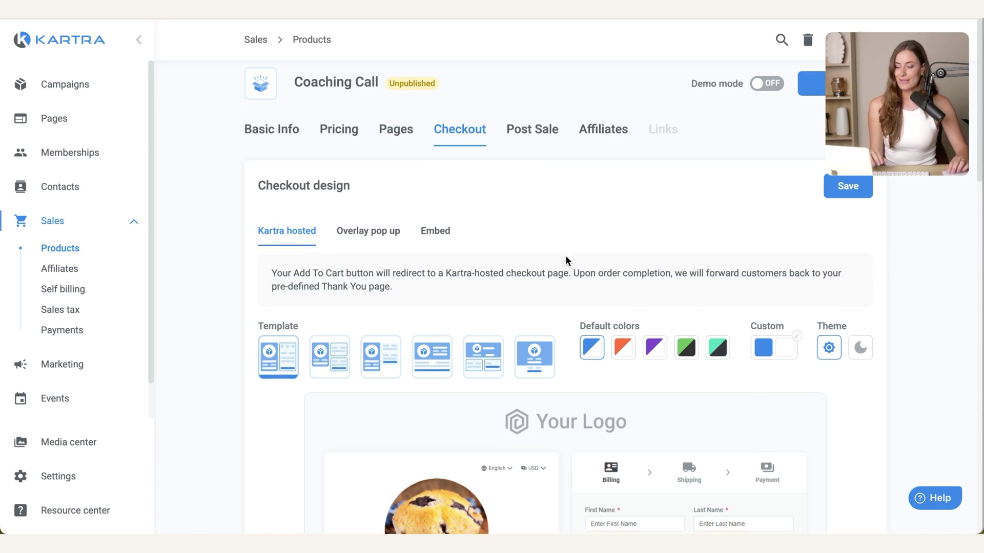
pyautogui.click(317, 79)
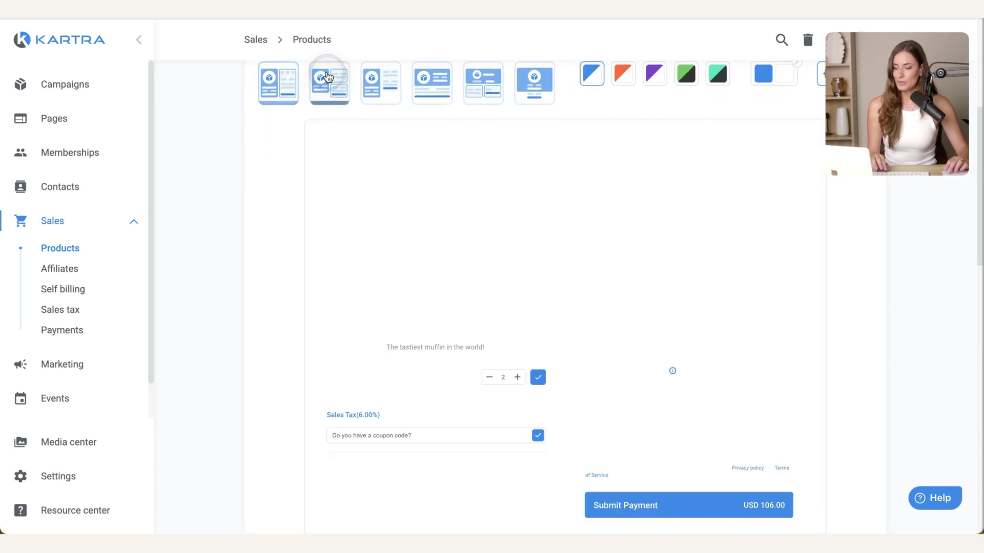
pyautogui.click(430, 76)
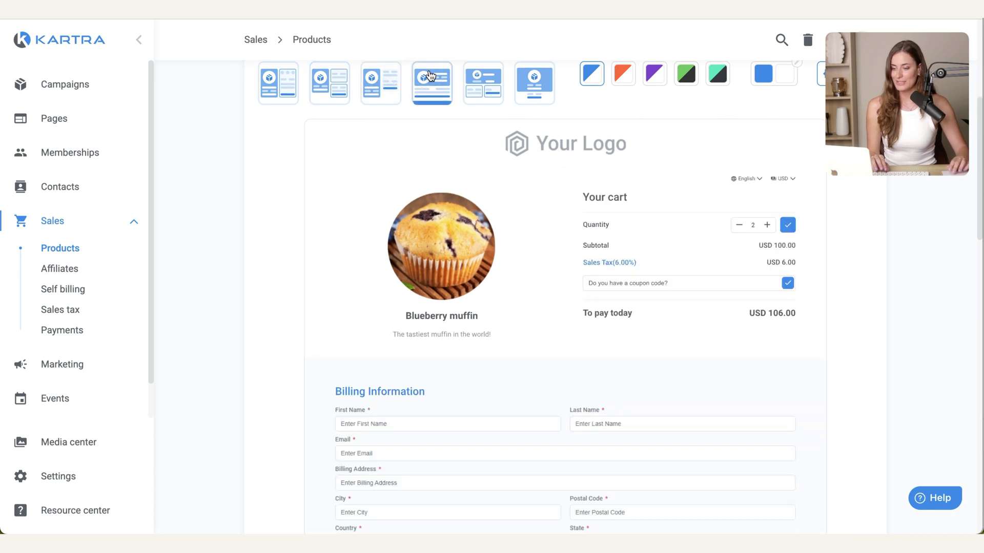
pyautogui.click(287, 92)
pyautogui.scroll(3, 615, 153)
# Step: Set the checkout accent colour to yellow from the saved palette
pyautogui.click(784, 205)
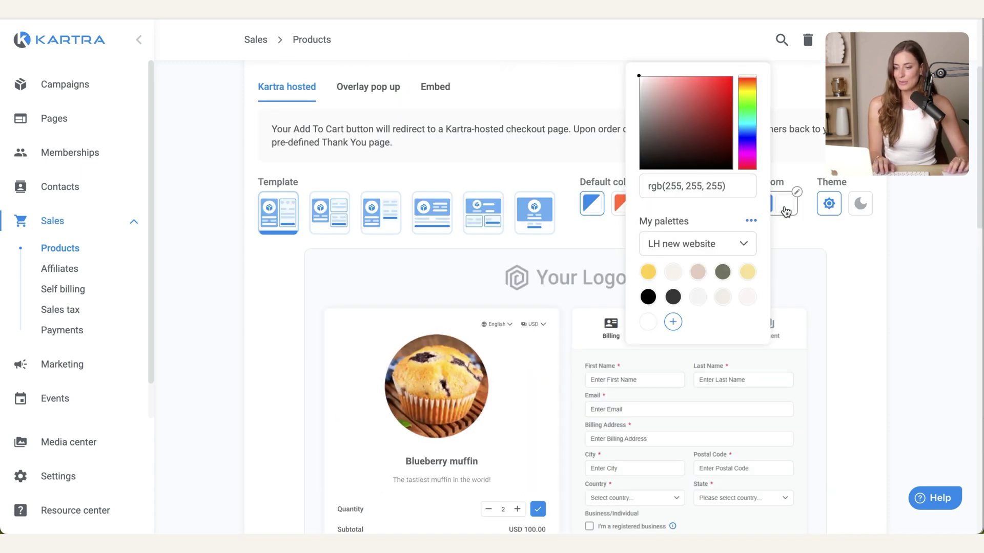
pyautogui.click(785, 207)
pyautogui.click(764, 204)
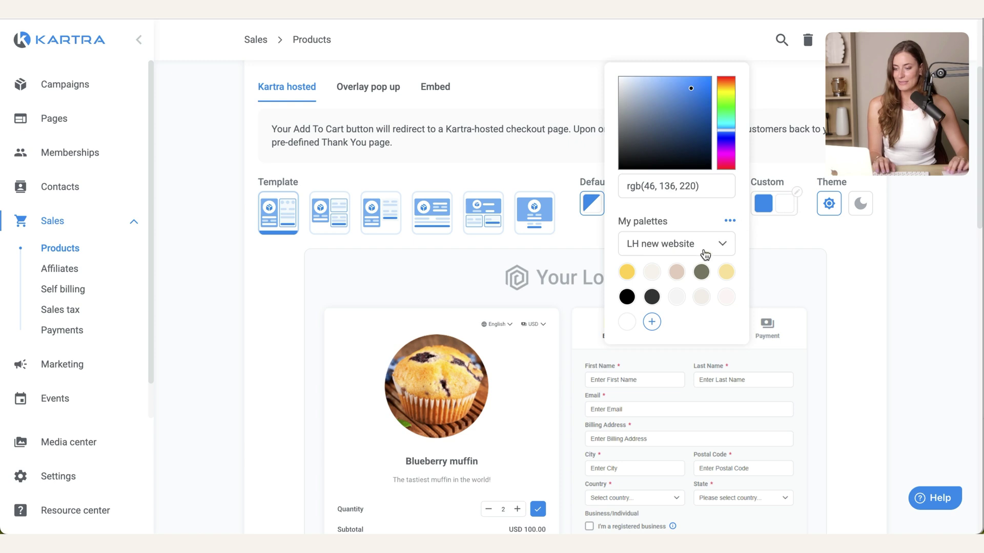
pyautogui.click(626, 274)
pyautogui.click(856, 327)
pyautogui.scroll(-3, 856, 327)
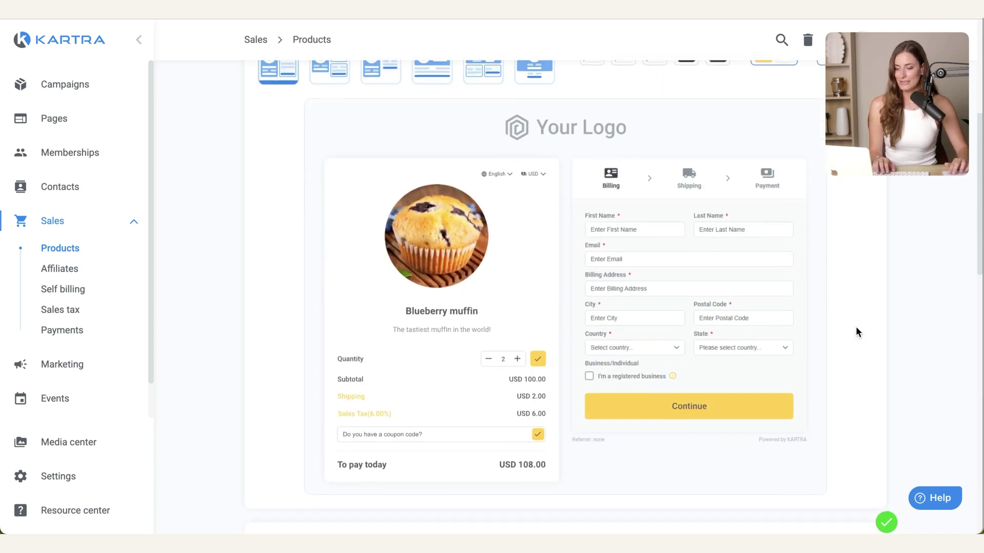
pyautogui.scroll(6, 856, 327)
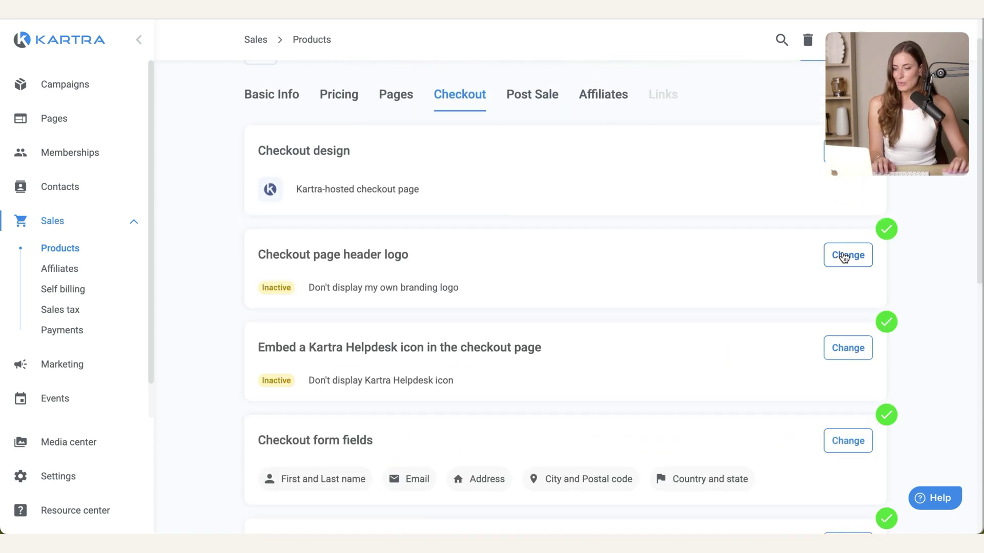
# Step: Save the header logo setting with the branding logo hidden
pyautogui.click(845, 258)
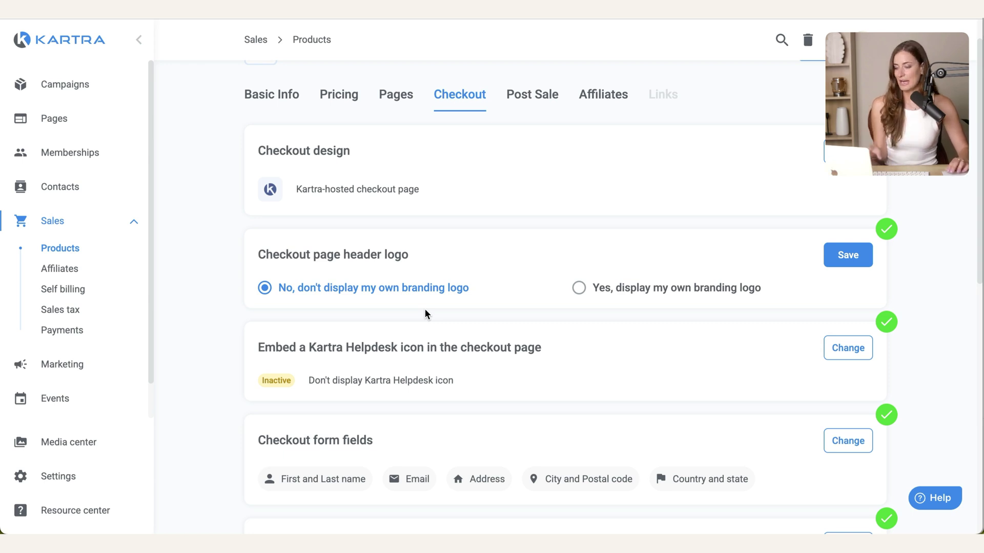
pyautogui.click(848, 255)
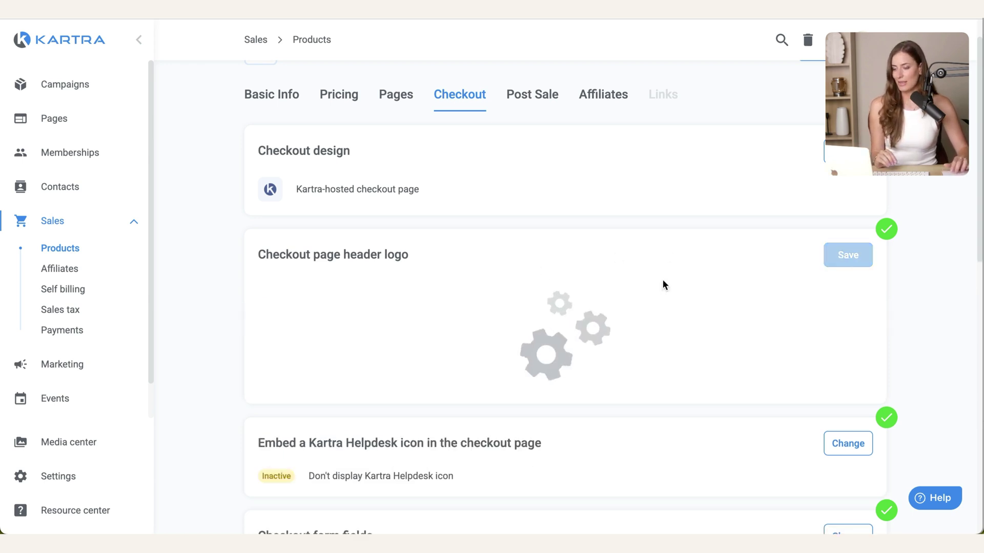
pyautogui.scroll(-2, 603, 302)
pyautogui.scroll(-2, 602, 303)
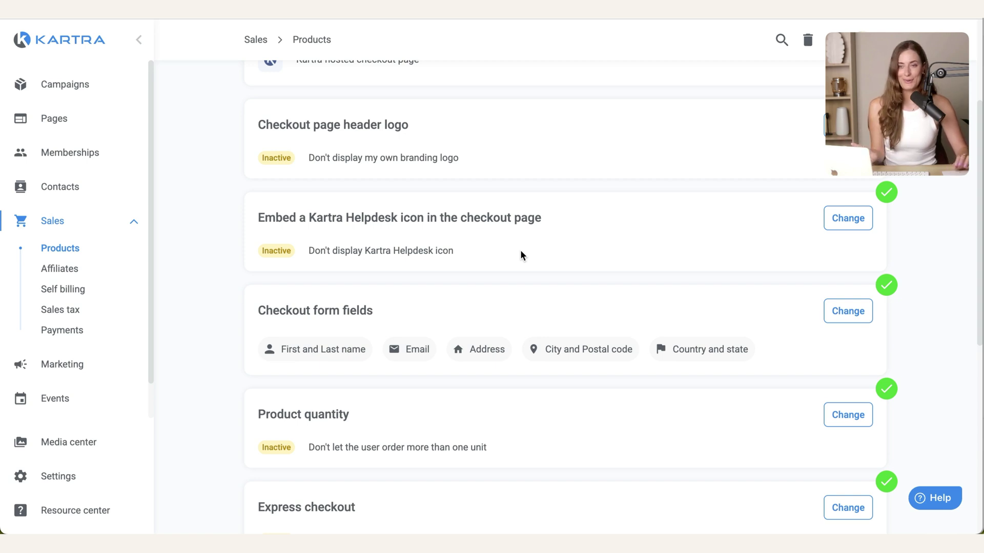
# Step: Remove the Address and City/Postal code fields from the checkout form
pyautogui.scroll(-2, 521, 255)
pyautogui.click(848, 238)
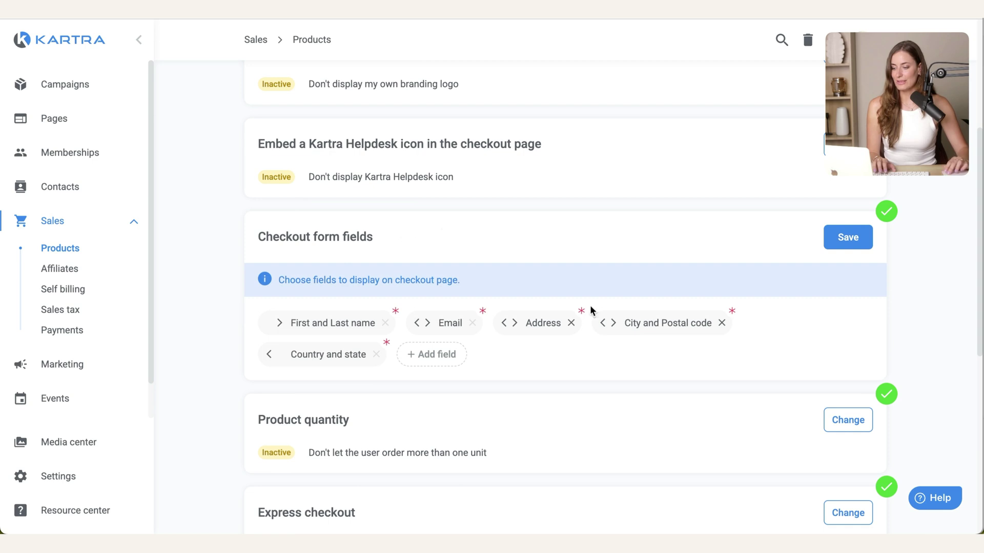
pyautogui.scroll(-1, 605, 328)
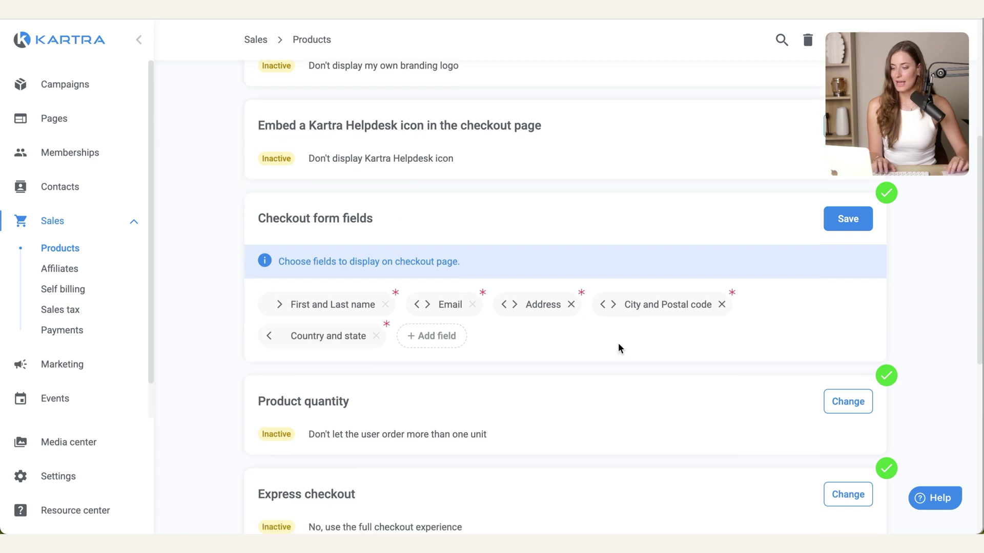
pyautogui.click(571, 305)
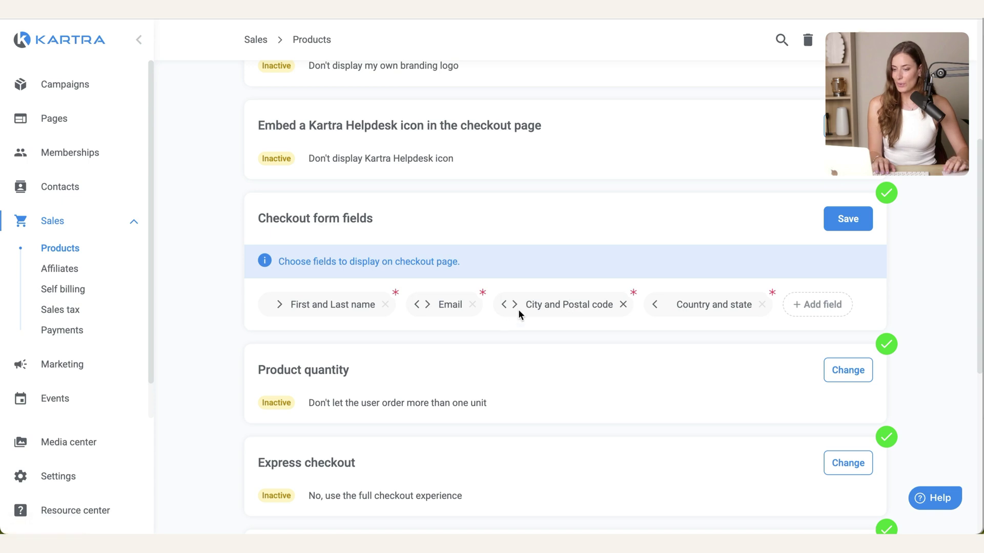
pyautogui.click(624, 306)
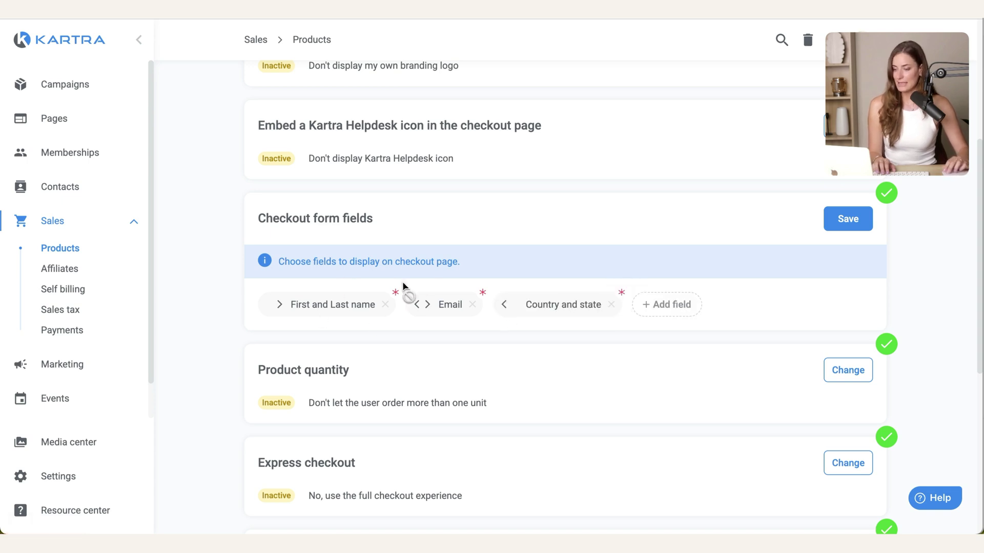
pyautogui.click(846, 218)
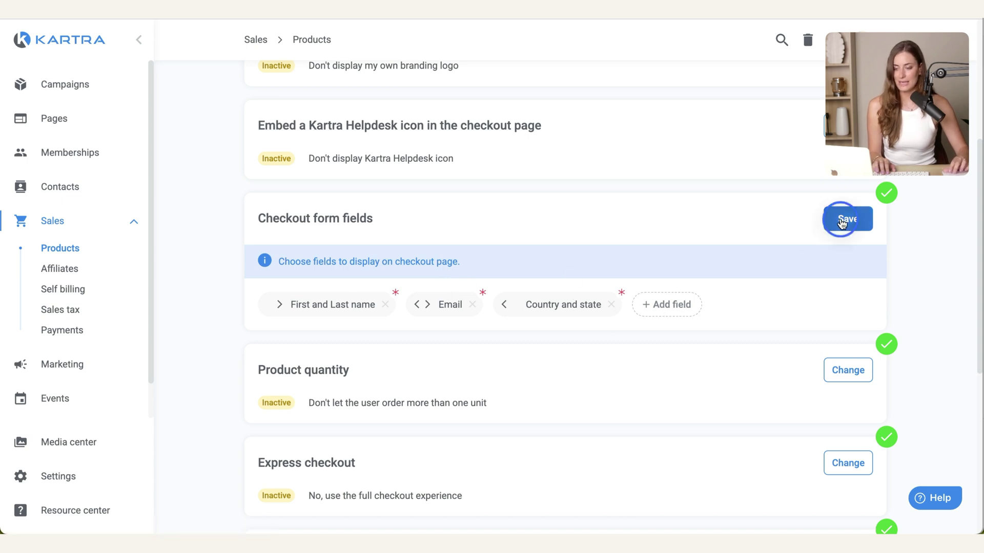
# Step: Require customers to agree to the terms and conditions
pyautogui.scroll(-4, 739, 324)
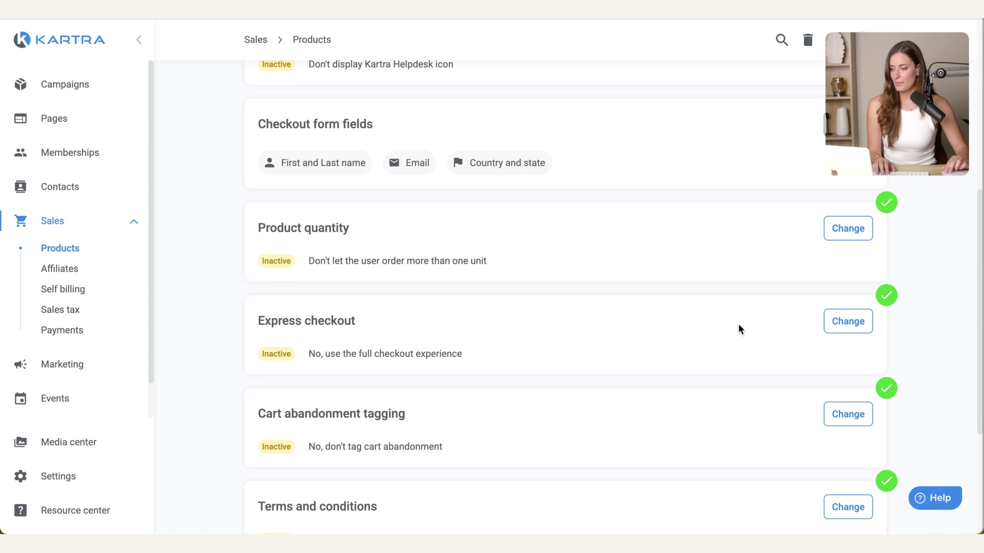
pyautogui.scroll(-3, 740, 329)
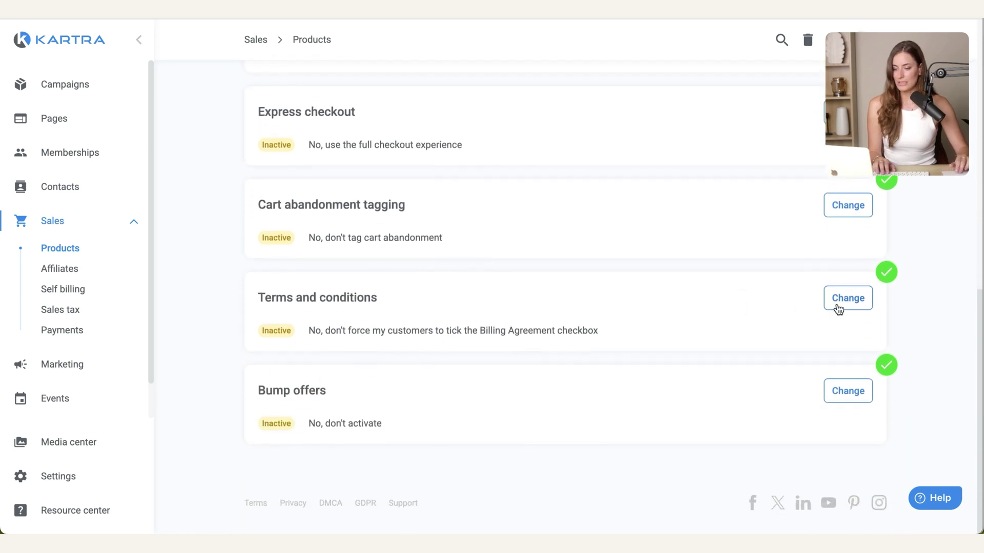
pyautogui.click(836, 304)
pyautogui.click(340, 276)
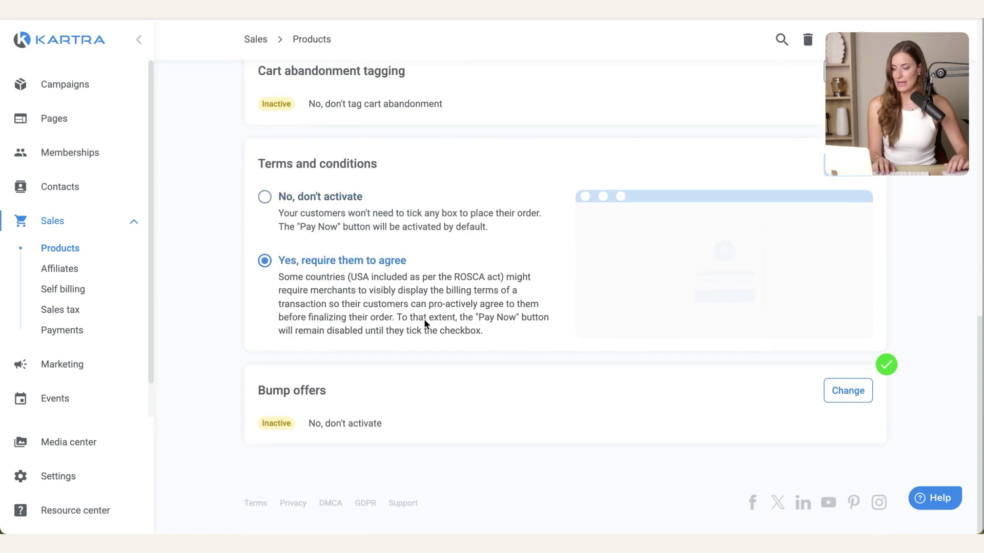
pyautogui.scroll(-3, 289, 325)
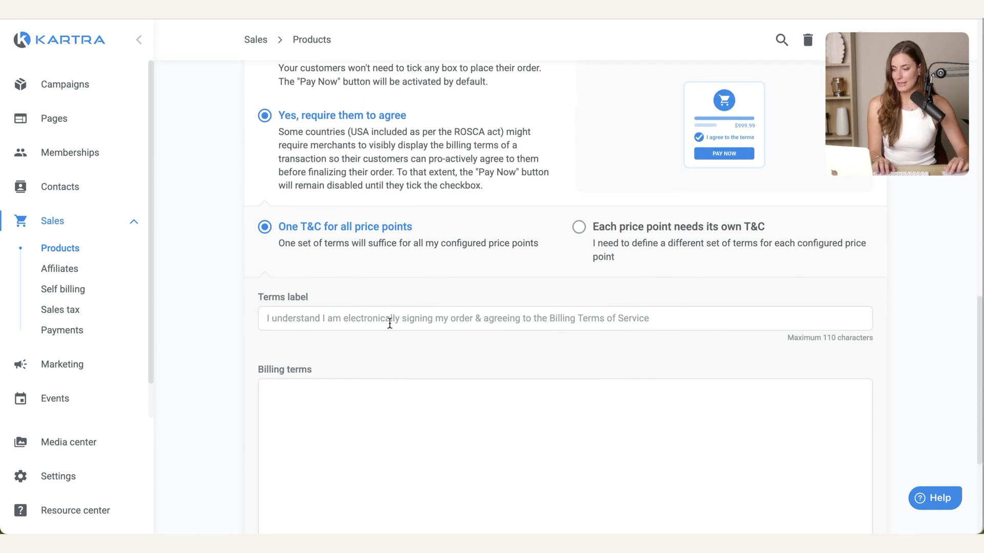
pyautogui.scroll(2, 413, 418)
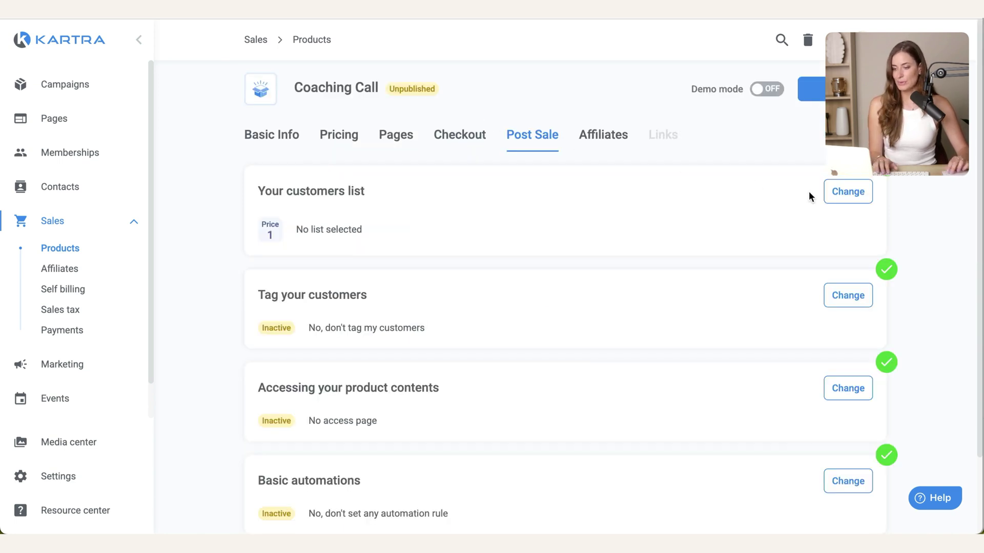
# Step: Subscribe buyers to Free Tips & Trainings and enable tagging of customers who buy
pyautogui.click(835, 192)
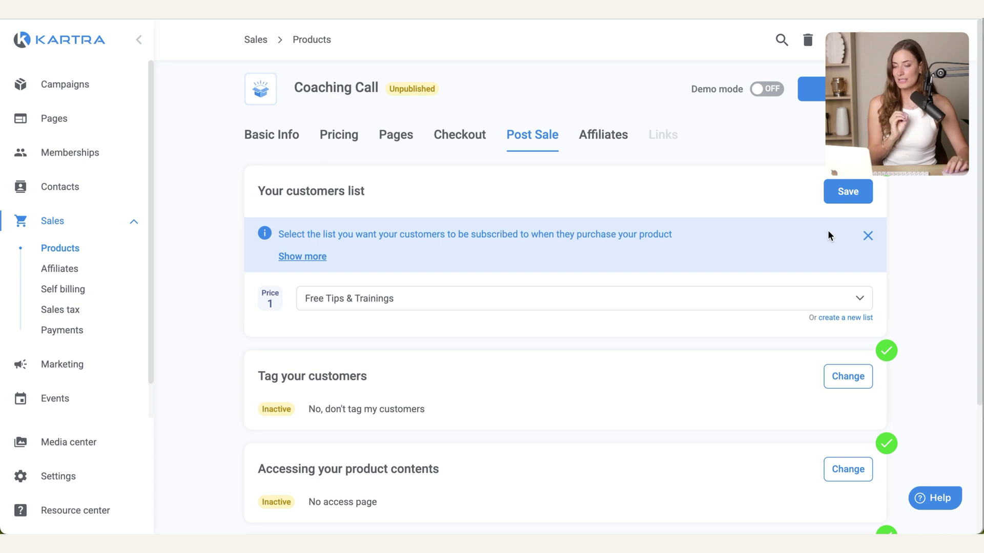
pyautogui.click(841, 192)
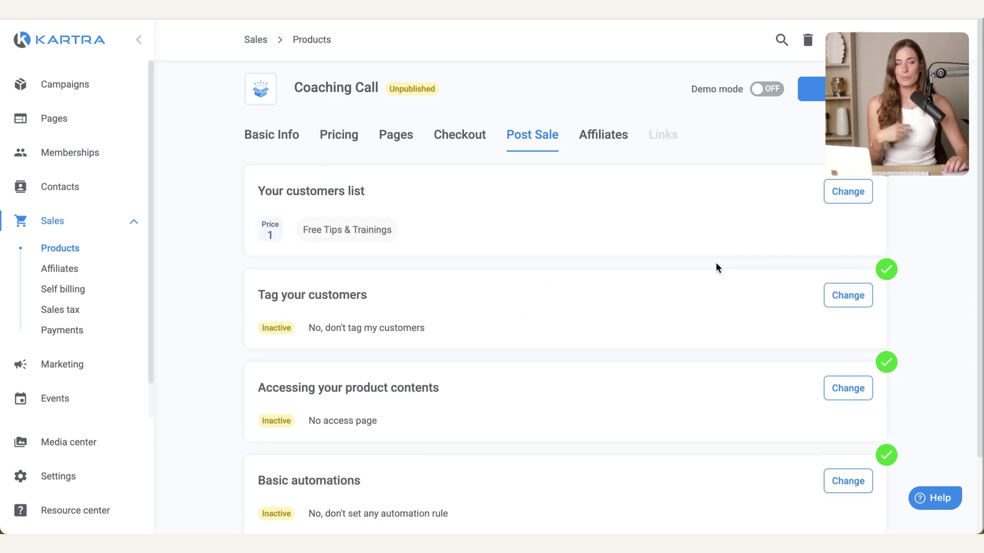
pyautogui.click(869, 296)
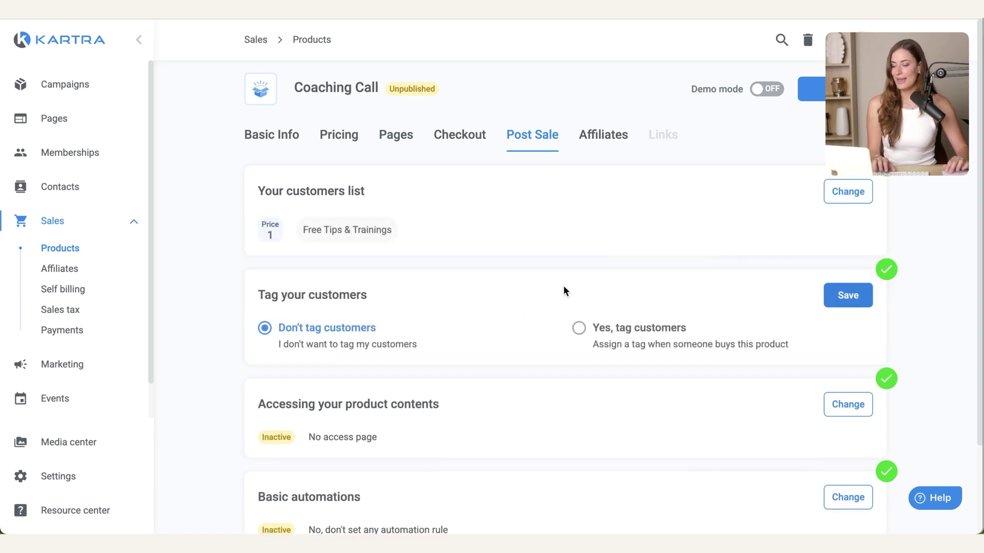
pyautogui.scroll(-1, 564, 285)
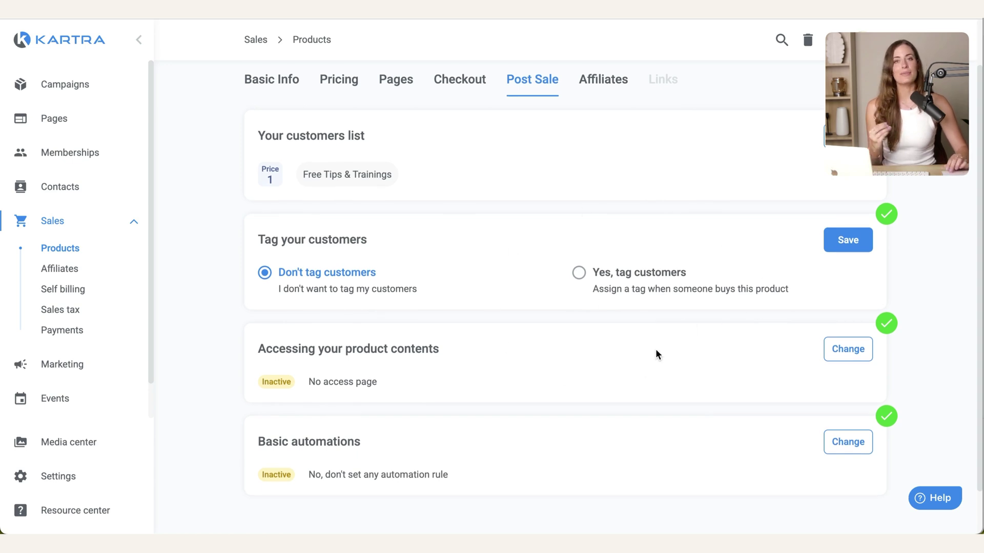
pyautogui.click(579, 272)
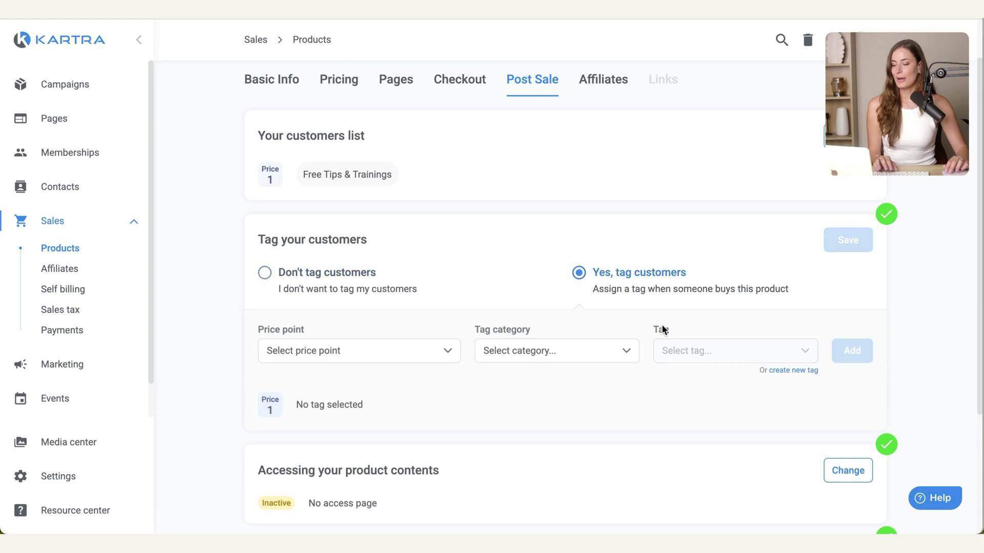
pyautogui.scroll(-1, 657, 321)
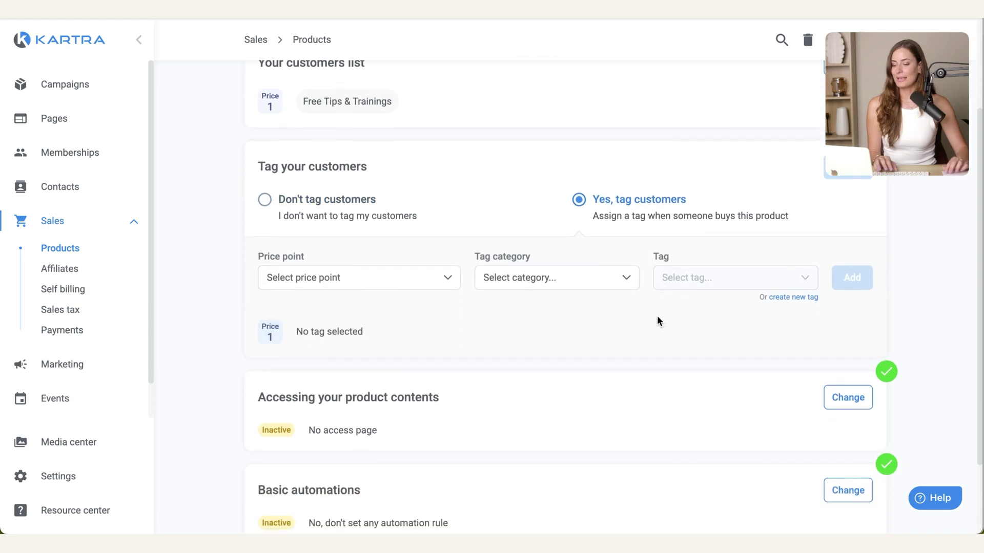
# Step: Create a 'Coaching Call' tag with the same text as its description
pyautogui.click(798, 296)
pyautogui.click(478, 137)
pyautogui.write('C')
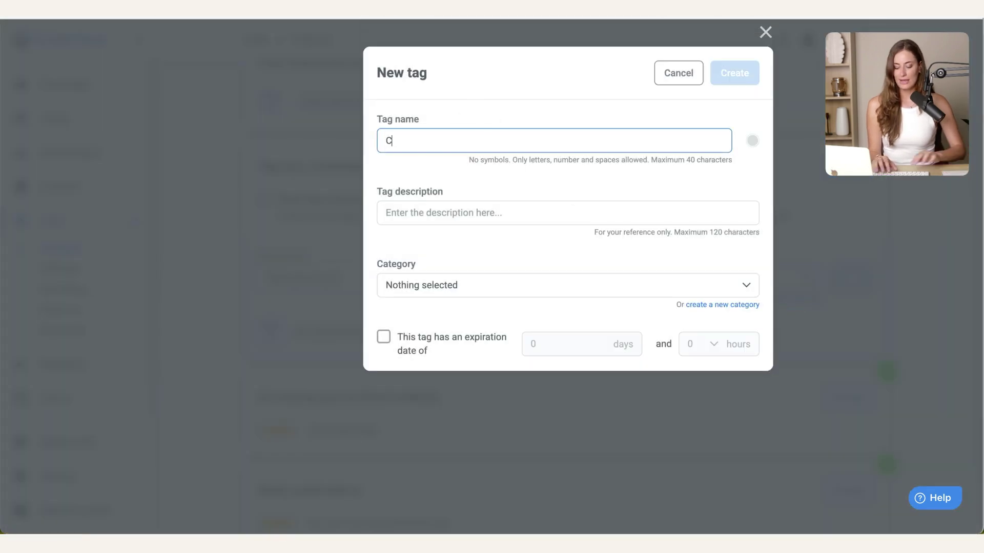
pyautogui.write('oaching Call')
pyautogui.tripleClick(574, 141)
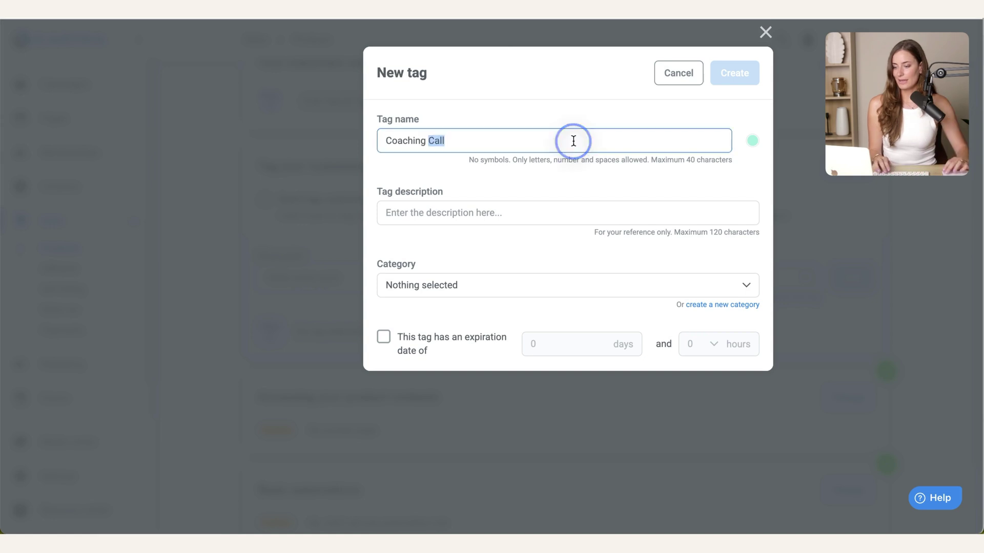
pyautogui.hotkey('ctrl', 'c')
pyautogui.click(528, 206)
pyautogui.hotkey('ctrl', 'v')
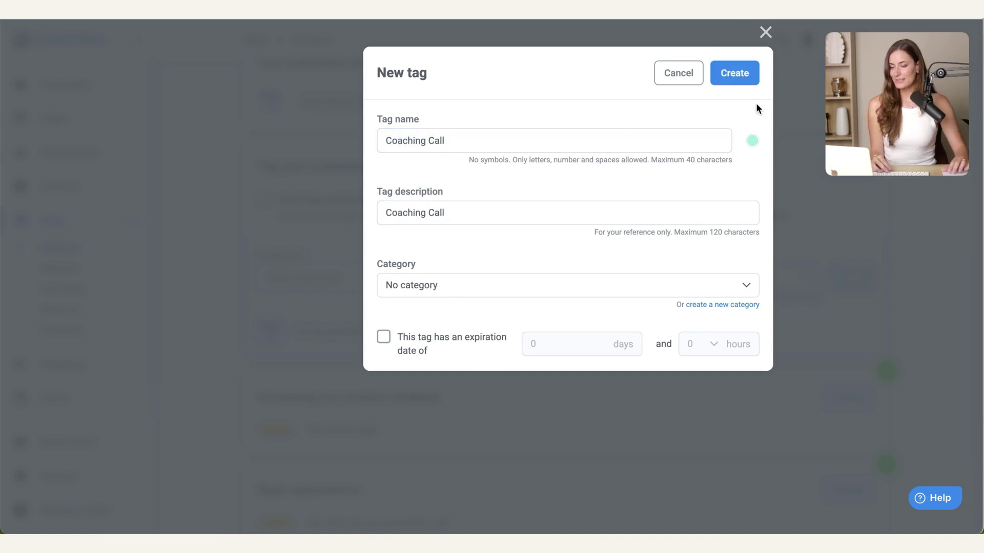
pyautogui.click(744, 85)
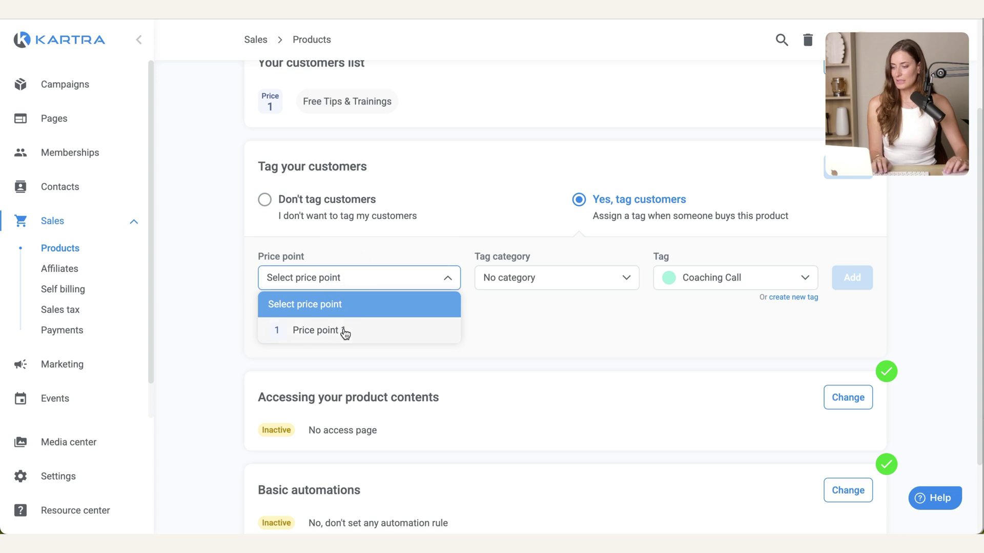
# Step: Apply the Coaching Call tag to Price point 1 buyers
pyautogui.click(281, 333)
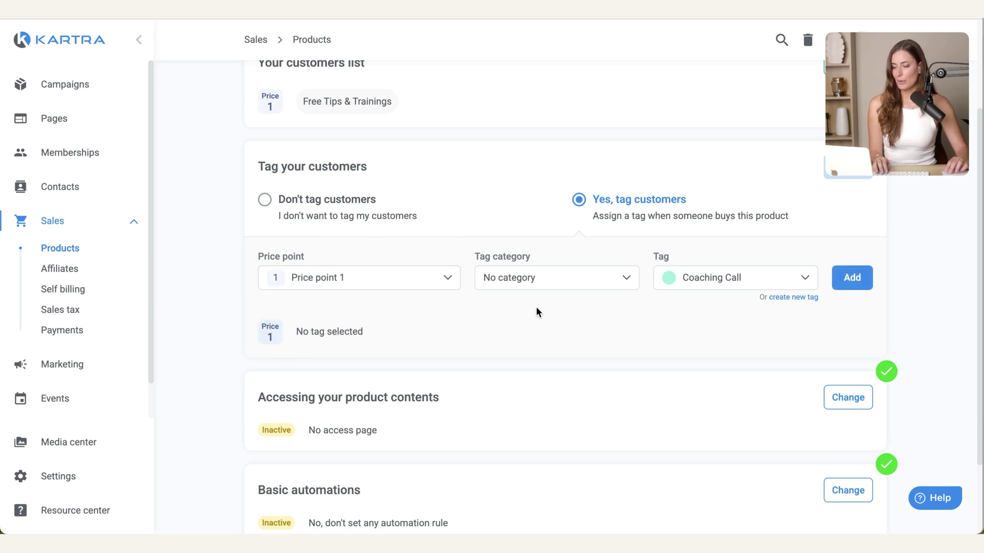
pyautogui.click(850, 279)
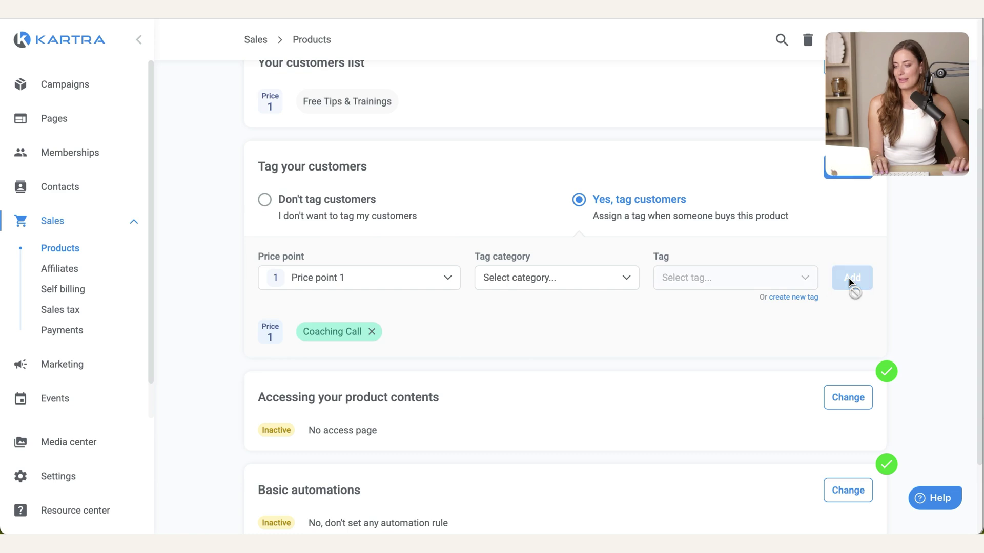
pyautogui.click(720, 331)
pyautogui.scroll(5, 510, 429)
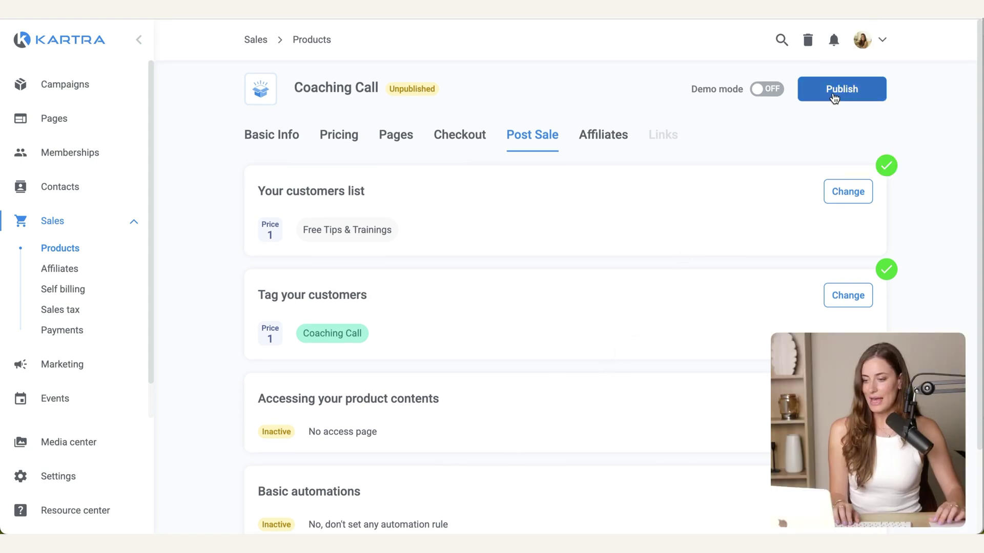
# Step: Publish Coaching Call and select its single-price checkout link
pyautogui.click(836, 95)
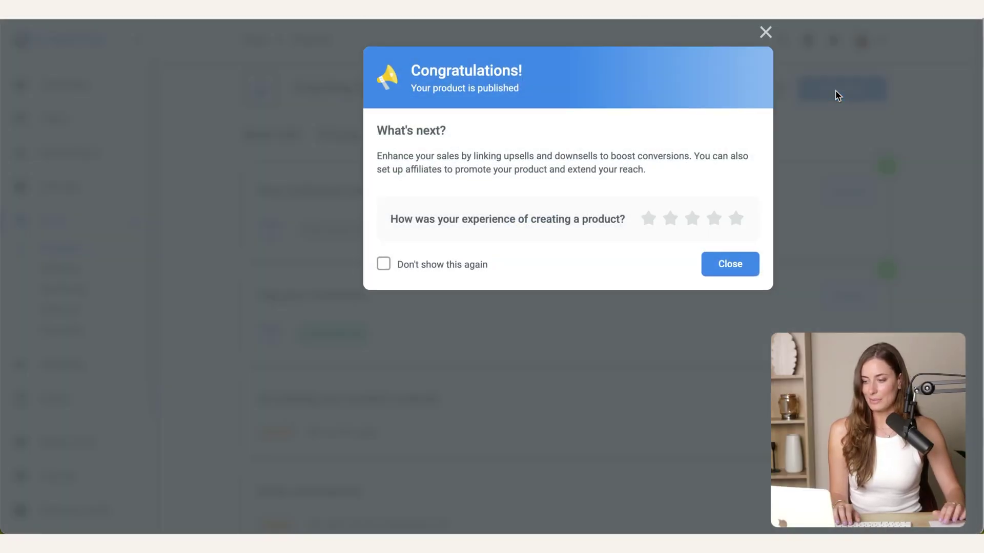
pyautogui.click(733, 219)
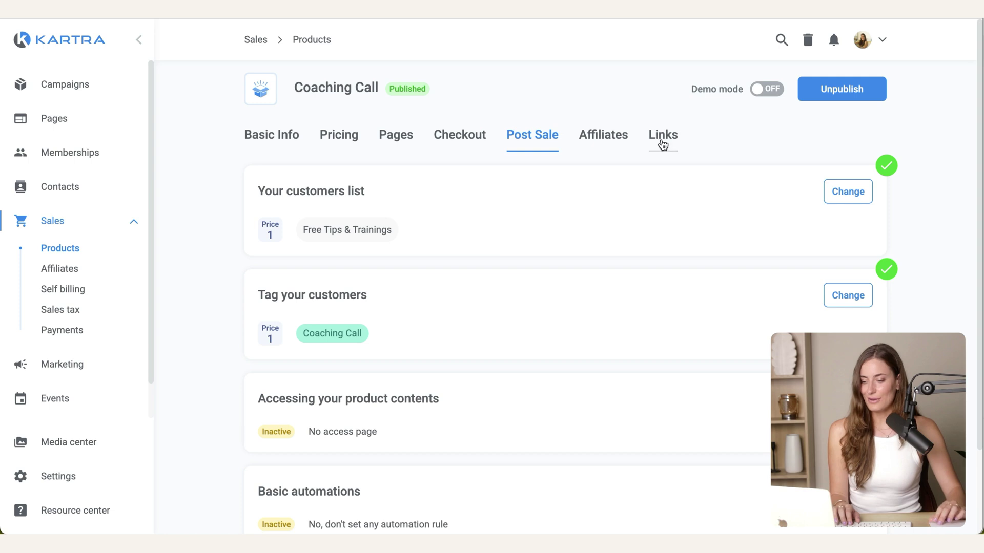
pyautogui.click(662, 143)
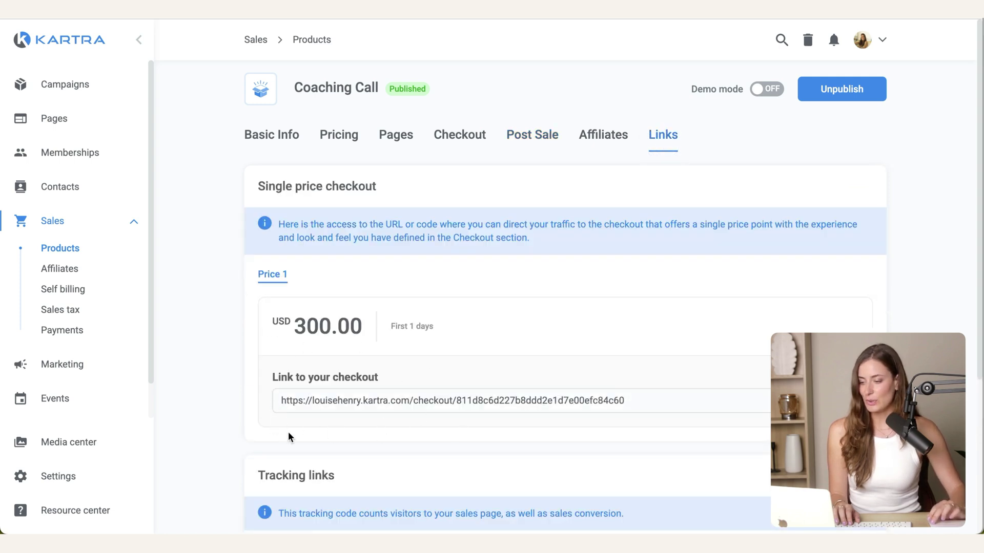
pyautogui.click(332, 400)
# Step: Open the copied checkout link in a new browser tab
pyautogui.hotkey('ctrl', 't')
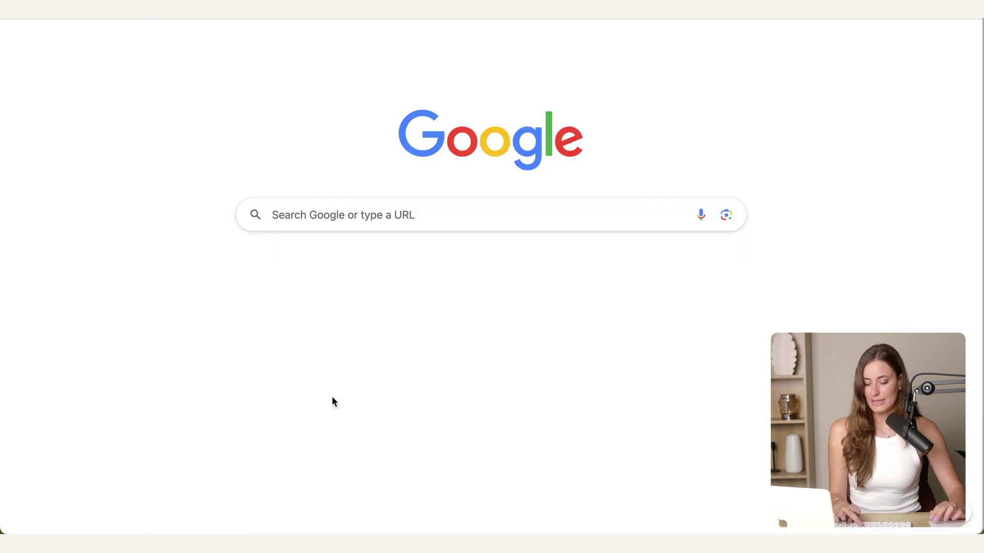
pyautogui.hotkey('ctrl', 'v')
pyautogui.press('Return')
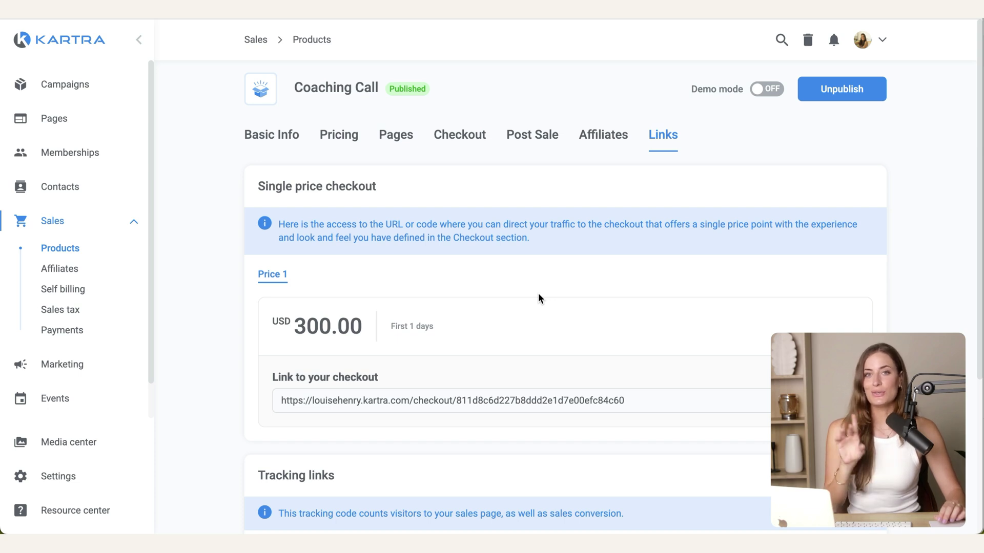
# Step: Load the strategy call sales page and test its BOOK YOUR CALL button
pyautogui.hotkey('ctrl', 't')
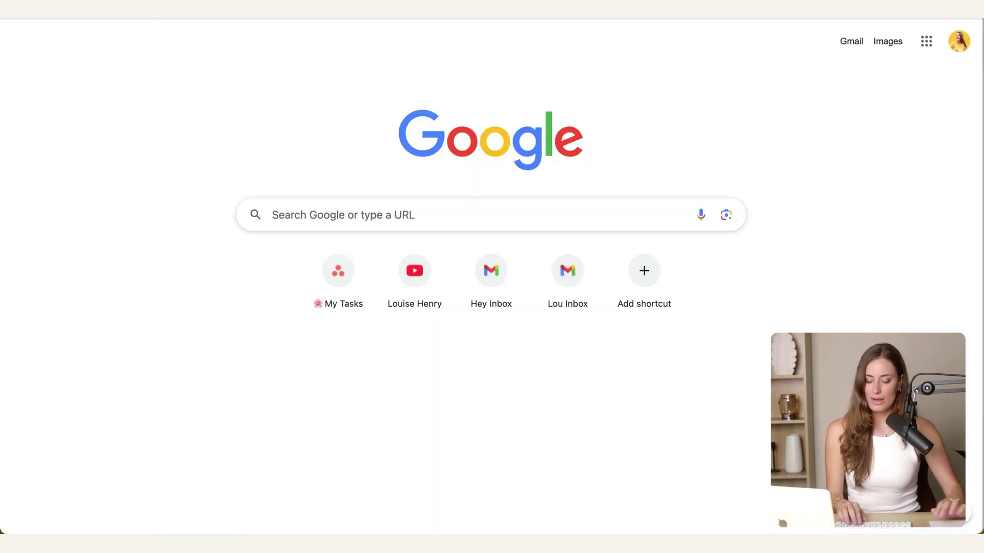
pyautogui.write('strate')
pyautogui.press('Return')
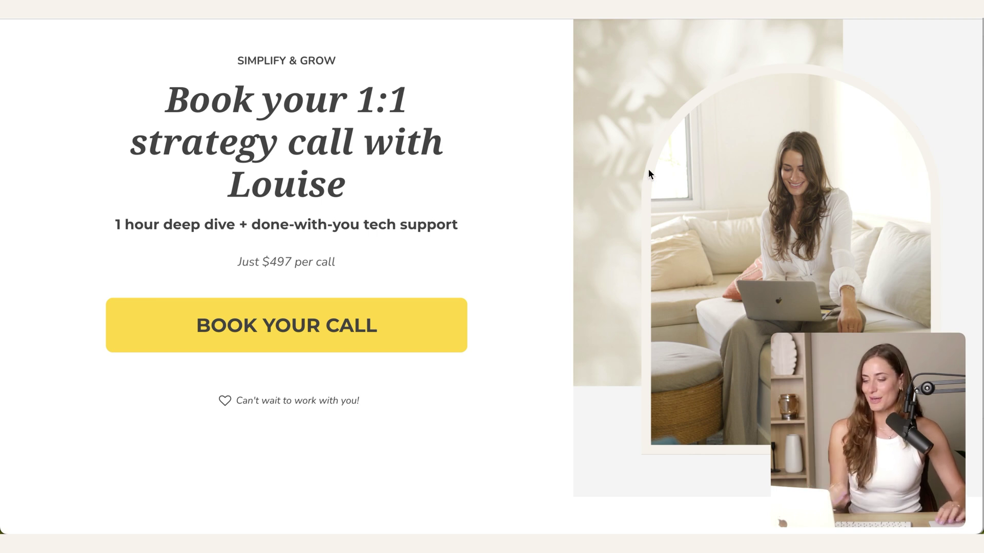
pyautogui.click(296, 329)
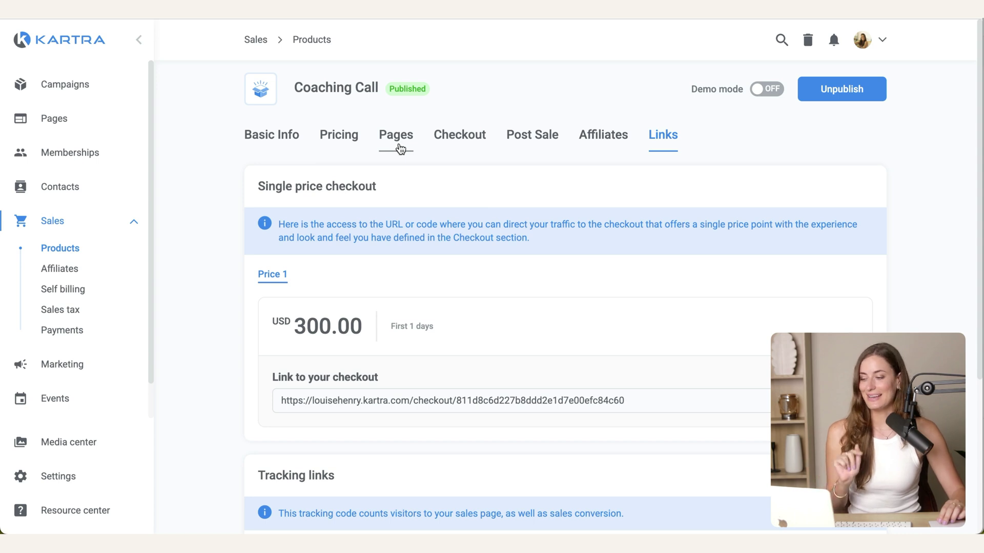
# Step: From the All pages list, start a new page named 'Coaching call - TY'
pyautogui.click(60, 123)
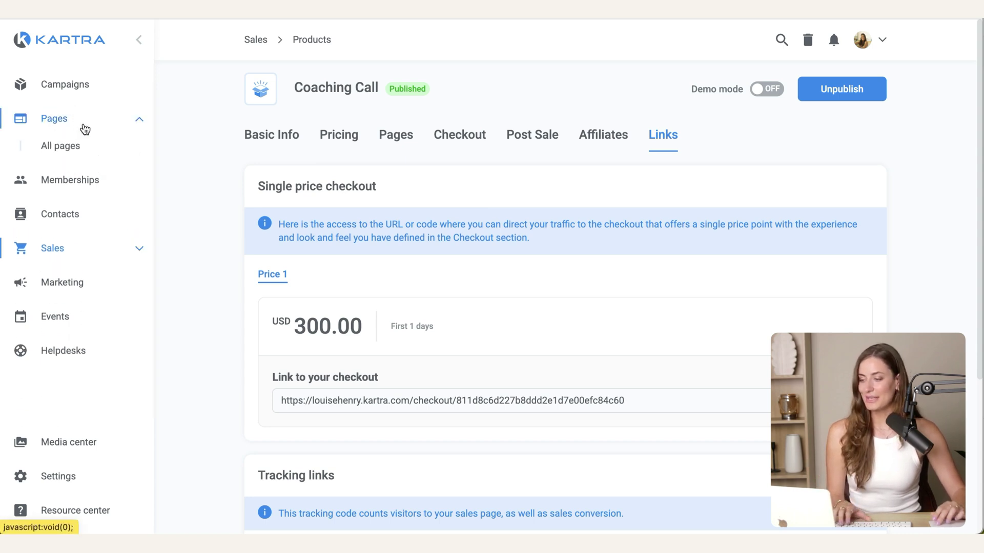
pyautogui.click(78, 146)
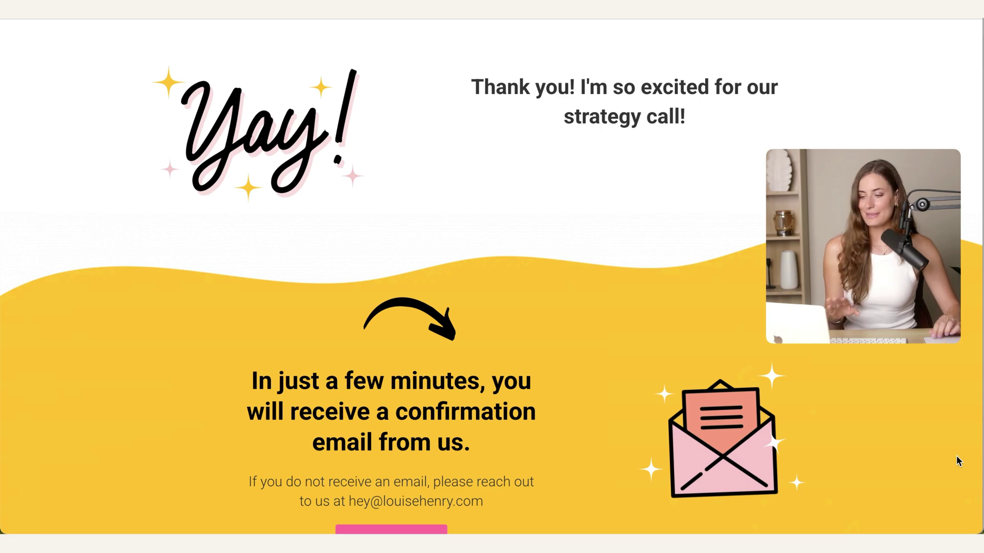
pyautogui.scroll(-2, 958, 460)
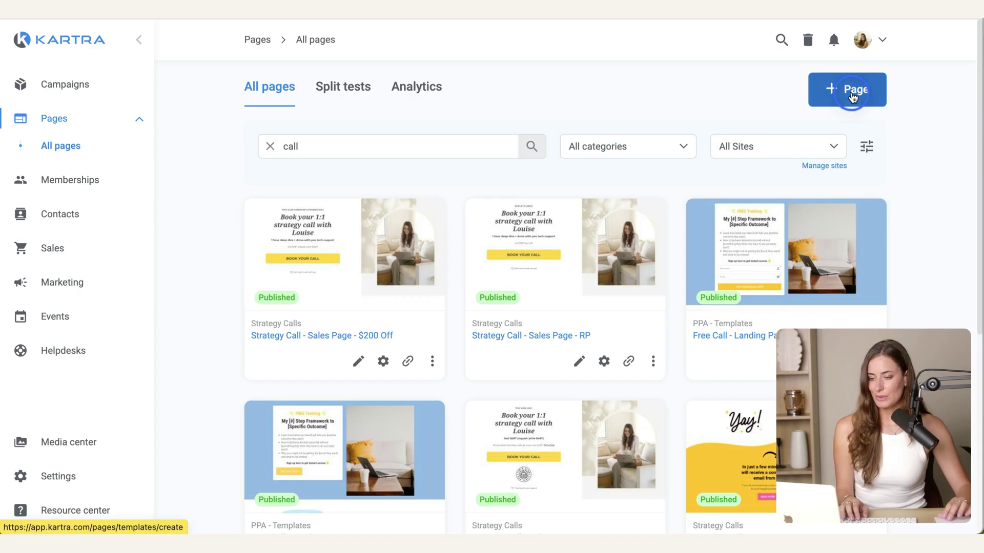
pyautogui.click(852, 95)
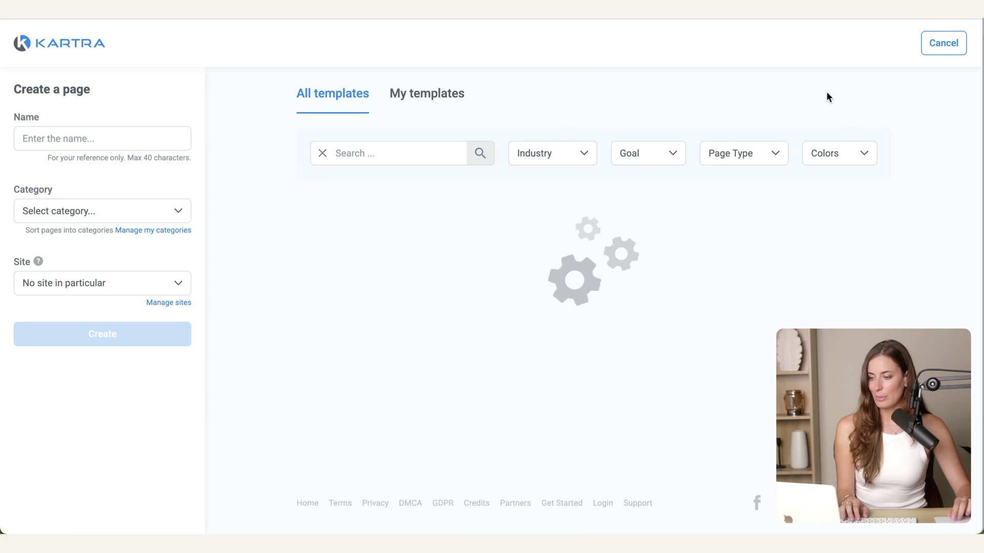
pyautogui.click(41, 148)
pyautogui.write('Coachi')
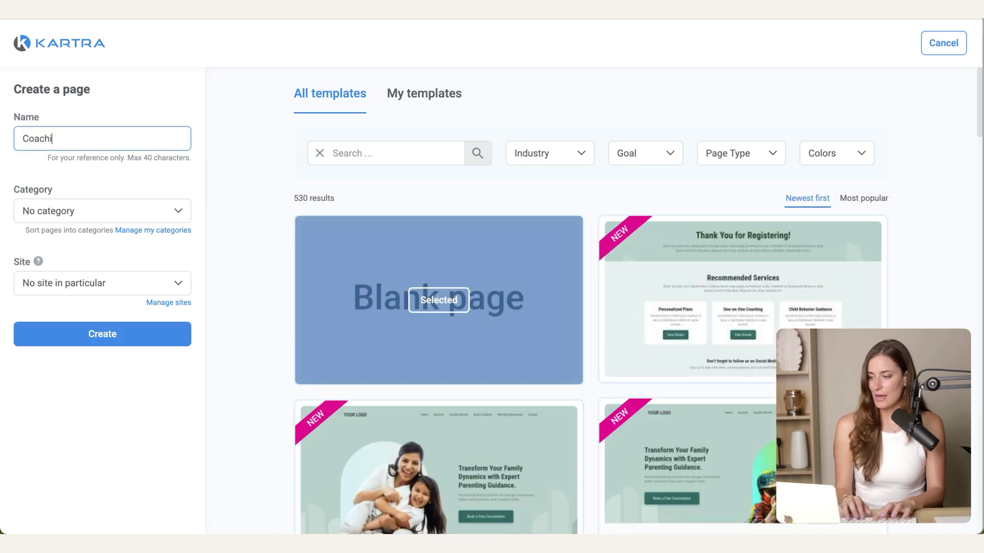
pyautogui.write('ng call - TY')
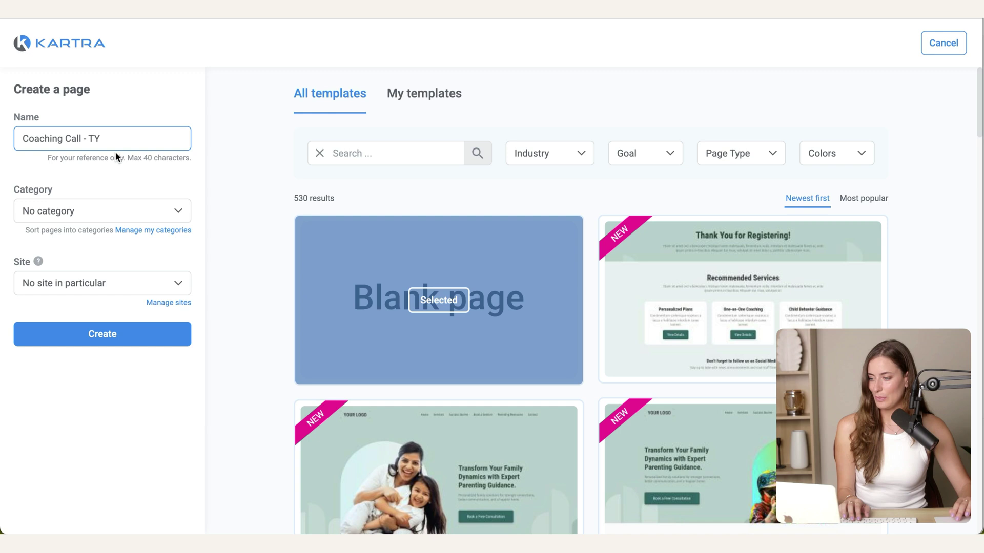
# Step: Filter the page templates to Thank You Pages and browse them
pyautogui.click(710, 154)
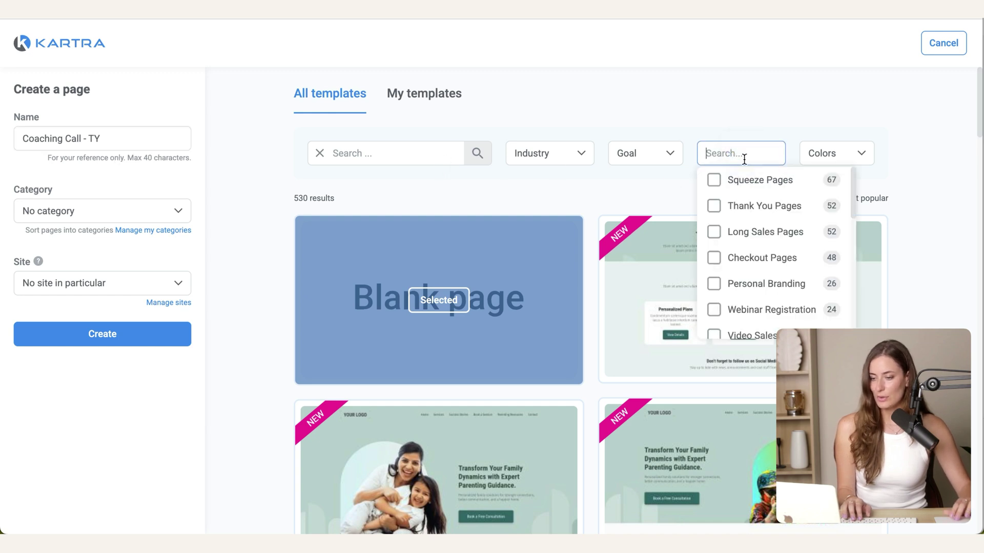
pyautogui.click(744, 208)
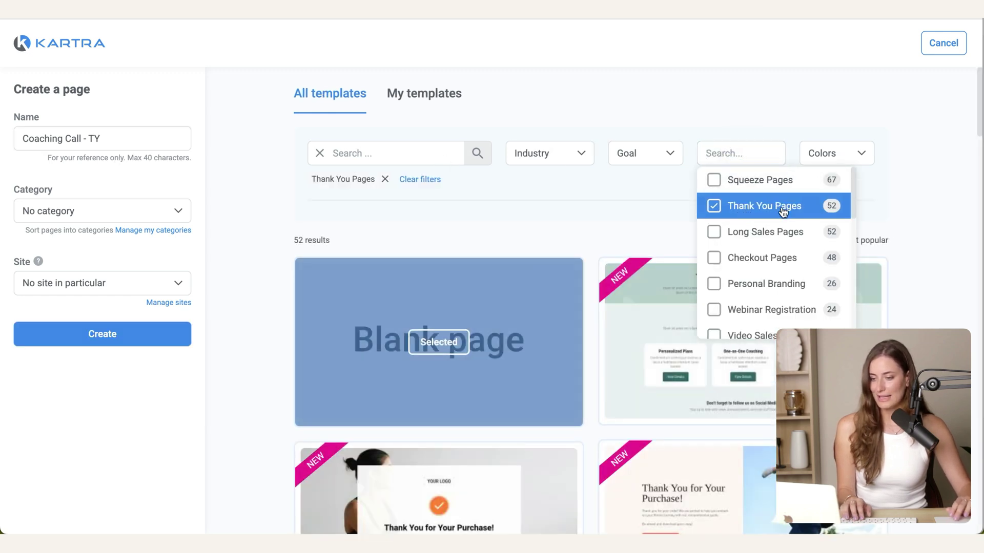
pyautogui.scroll(-9, 924, 251)
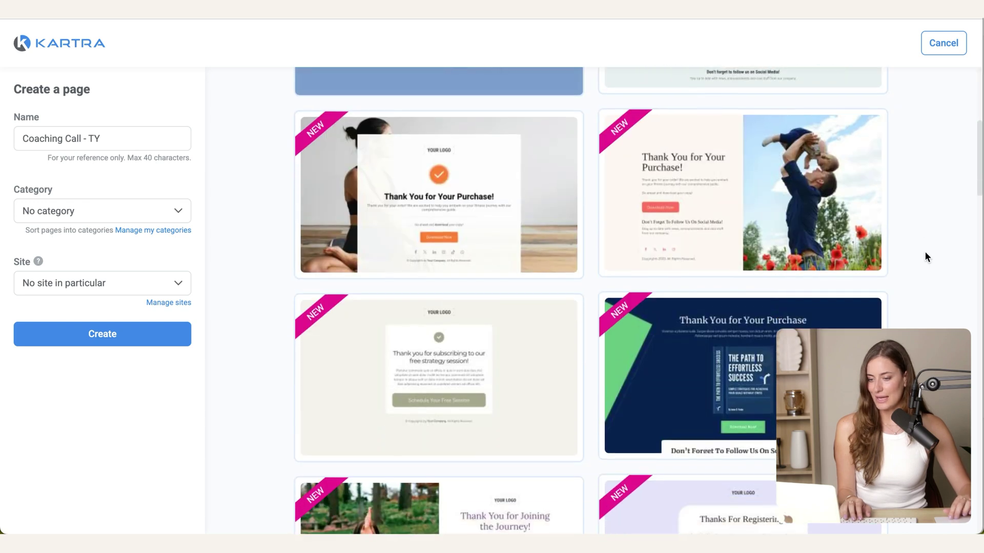
pyautogui.scroll(-5, 925, 251)
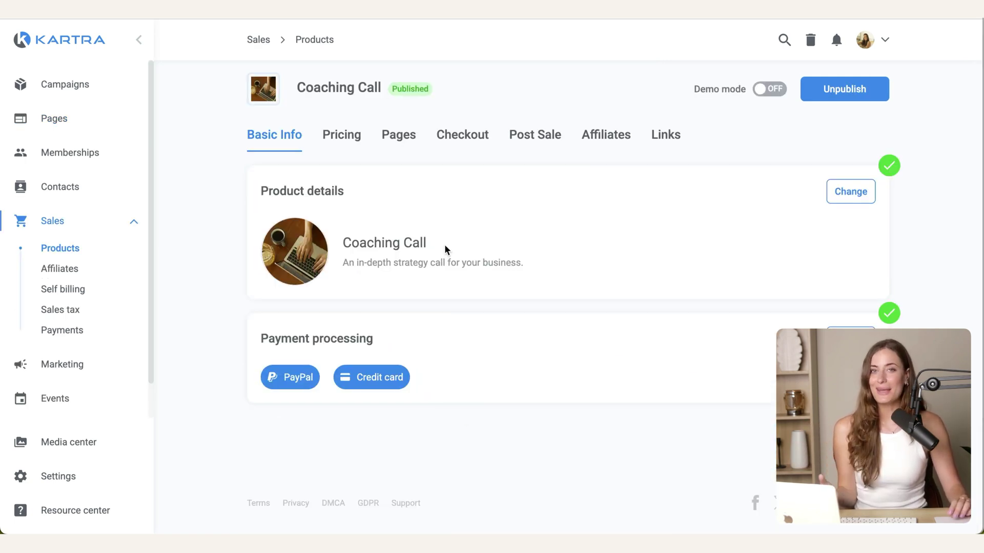
# Step: Send Coaching Call buyers to the Kartra page Strategy Call - TY after ordering, and save
pyautogui.click(410, 145)
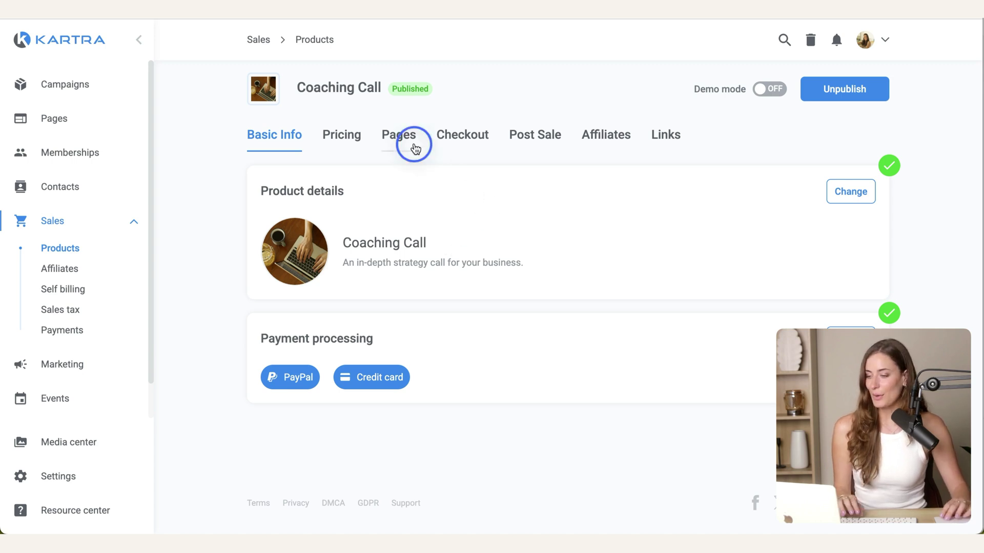
pyautogui.click(863, 301)
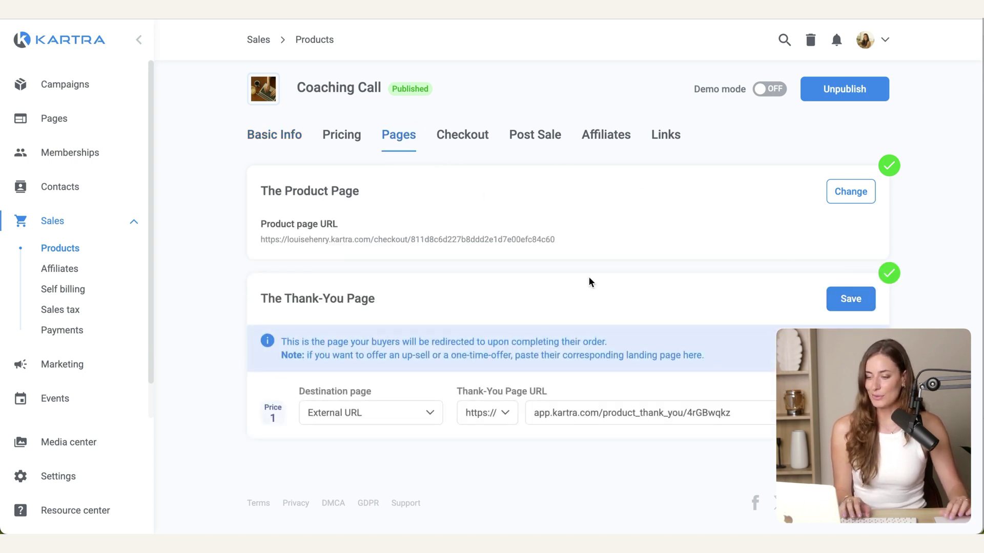
pyautogui.click(379, 413)
pyautogui.click(373, 462)
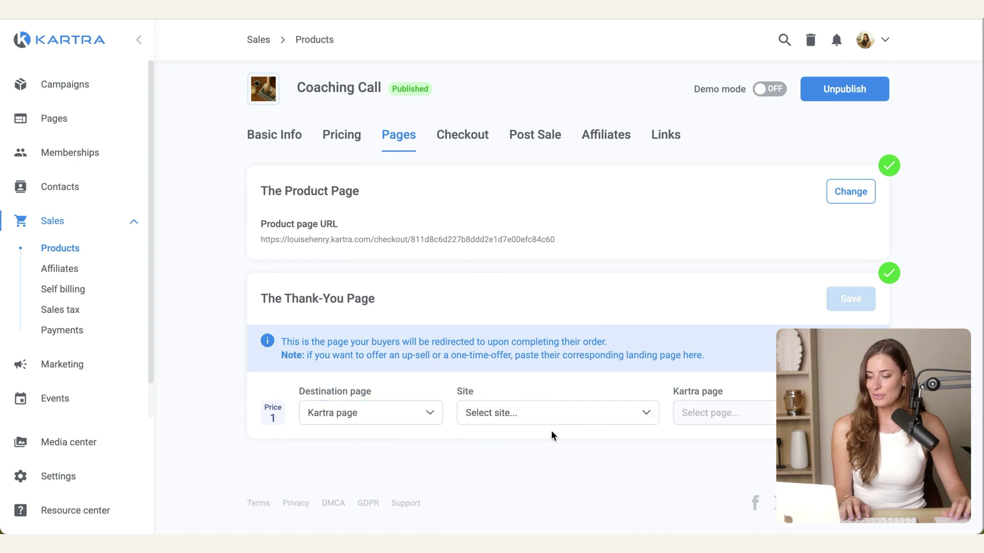
pyautogui.click(552, 416)
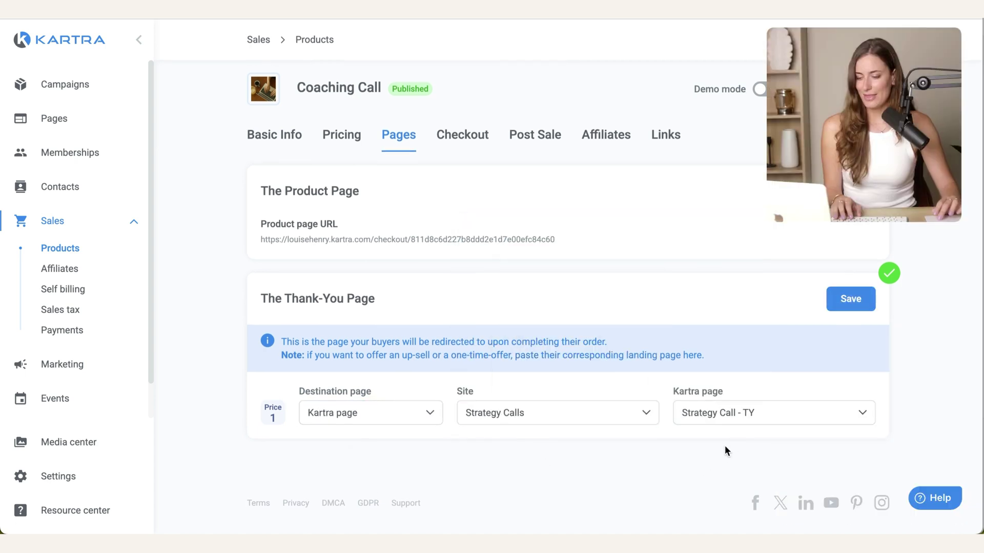
pyautogui.click(851, 307)
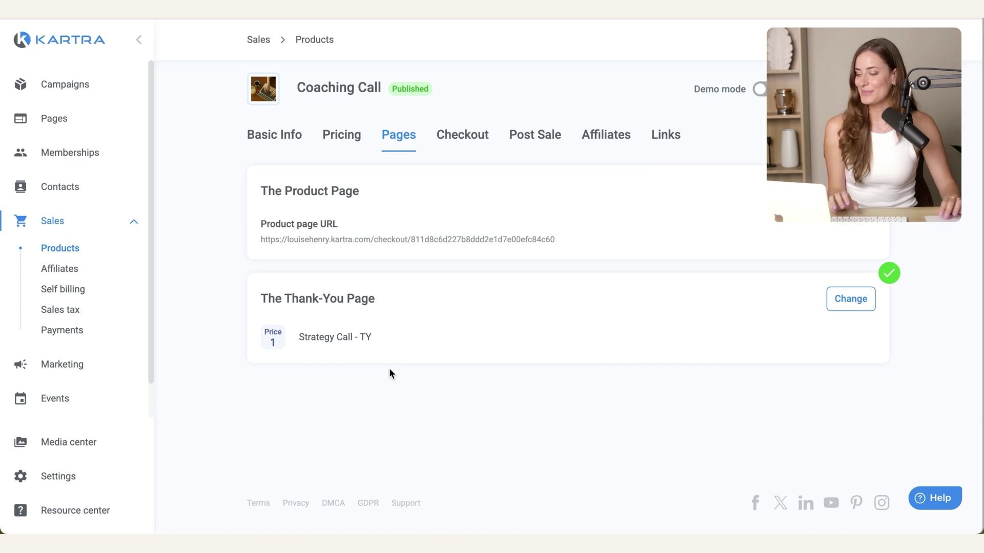
# Step: Create a Consultant calendar named 'Coaching Call' under Events > Calendars and begin editing its Schedule
pyautogui.click(88, 402)
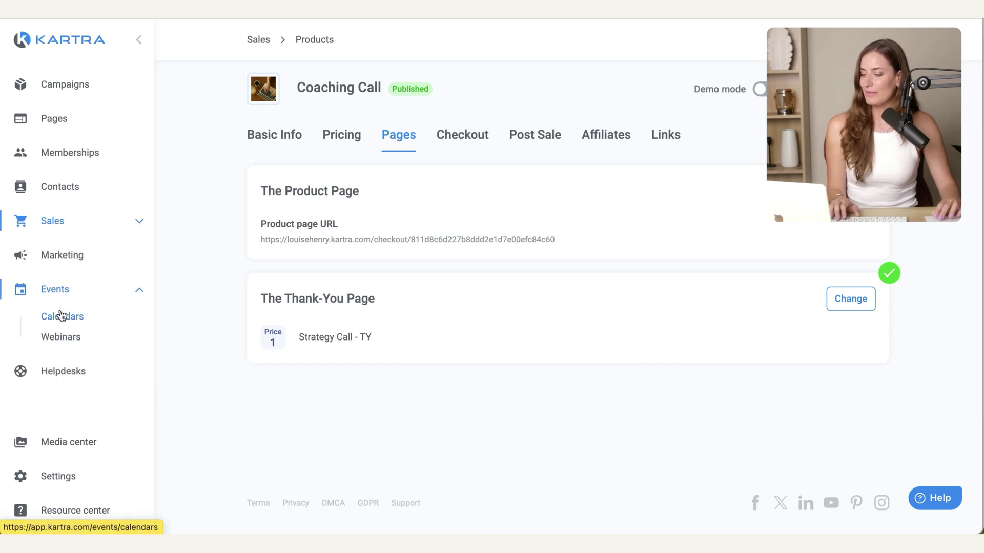
pyautogui.click(102, 318)
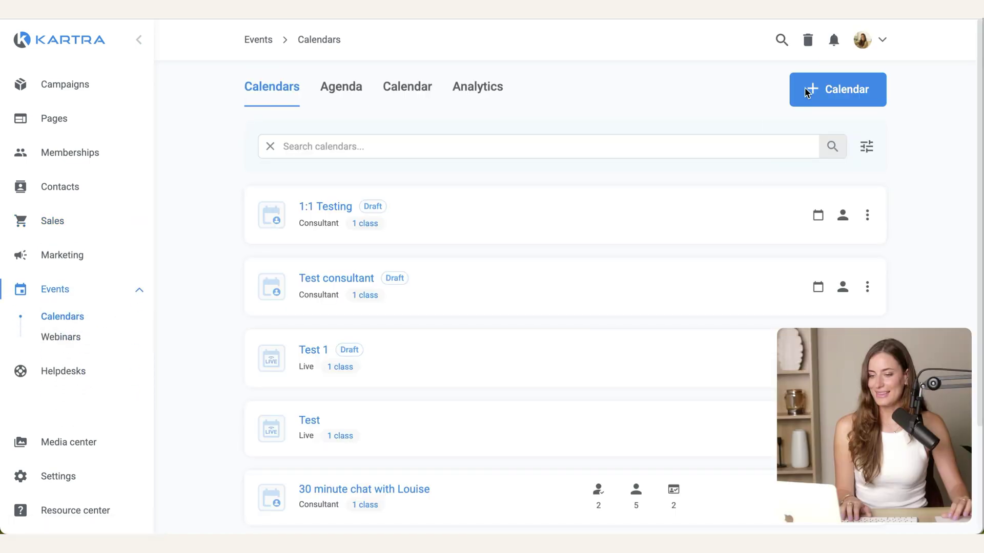
pyautogui.click(820, 91)
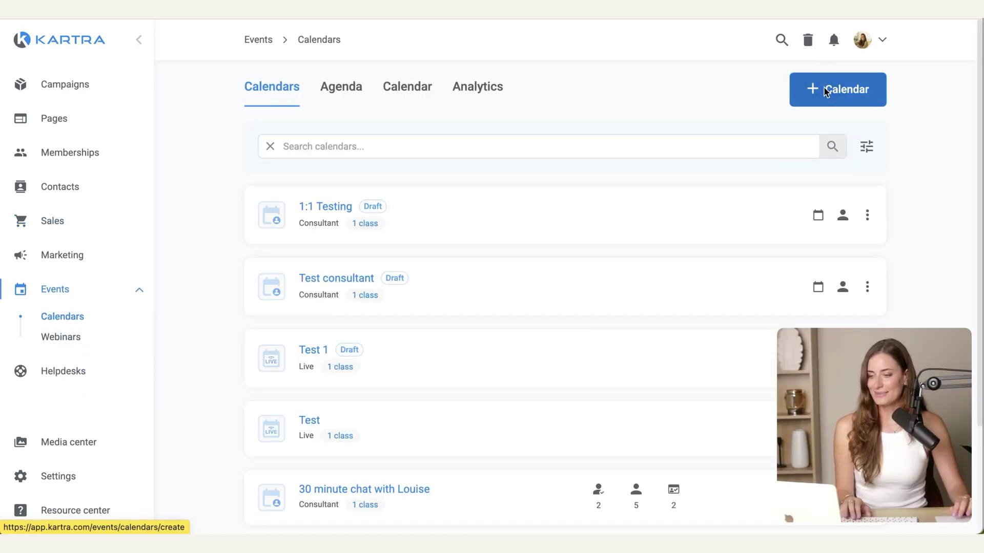
pyautogui.write('Coaching Call')
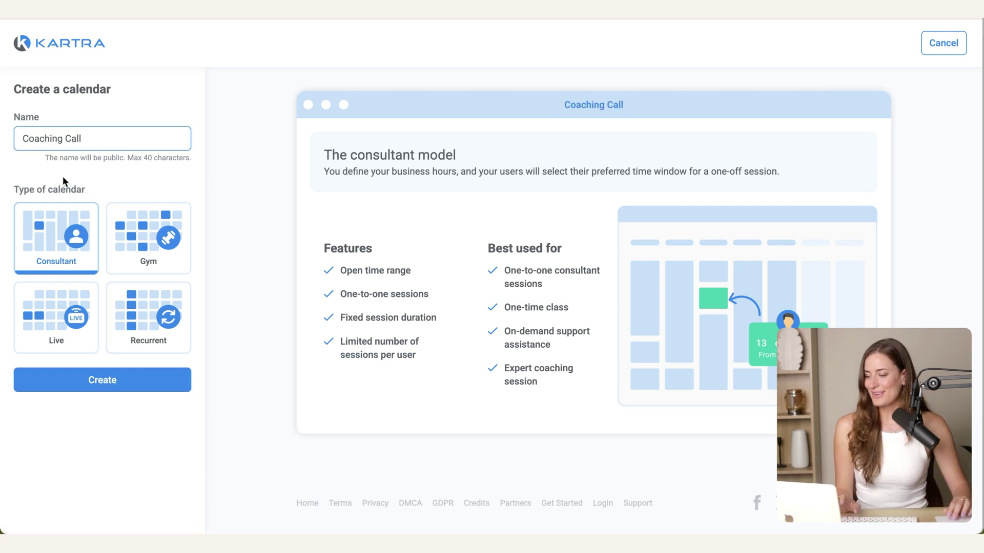
pyautogui.click(111, 390)
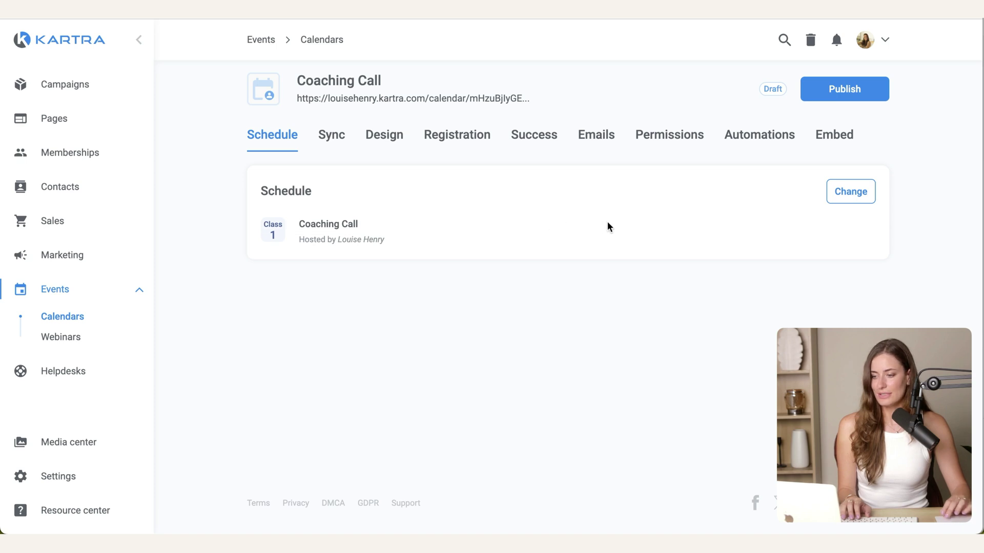
pyautogui.click(847, 194)
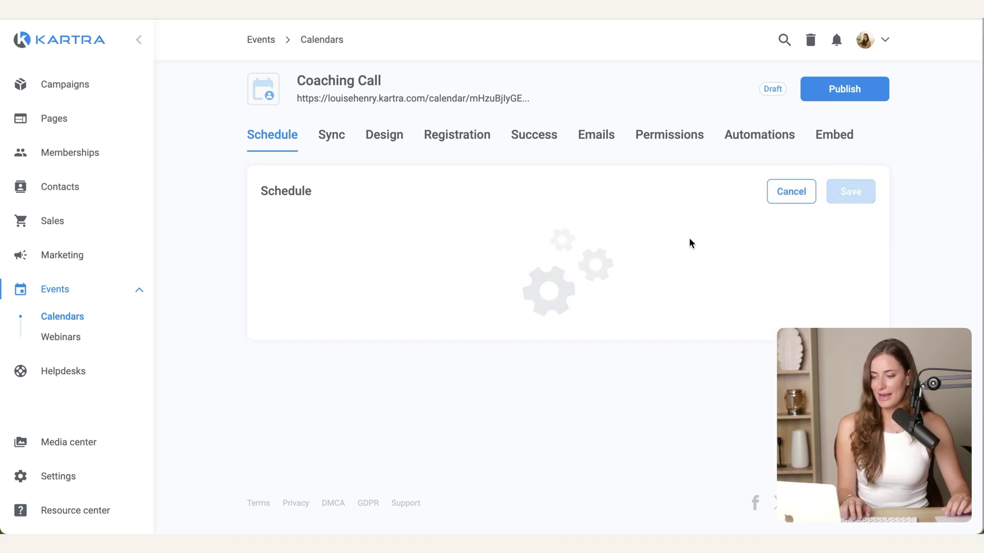
# Step: Replace the default class description with the pasted in-depth strategy call text
pyautogui.scroll(-4, 689, 238)
pyautogui.tripleClick(325, 182)
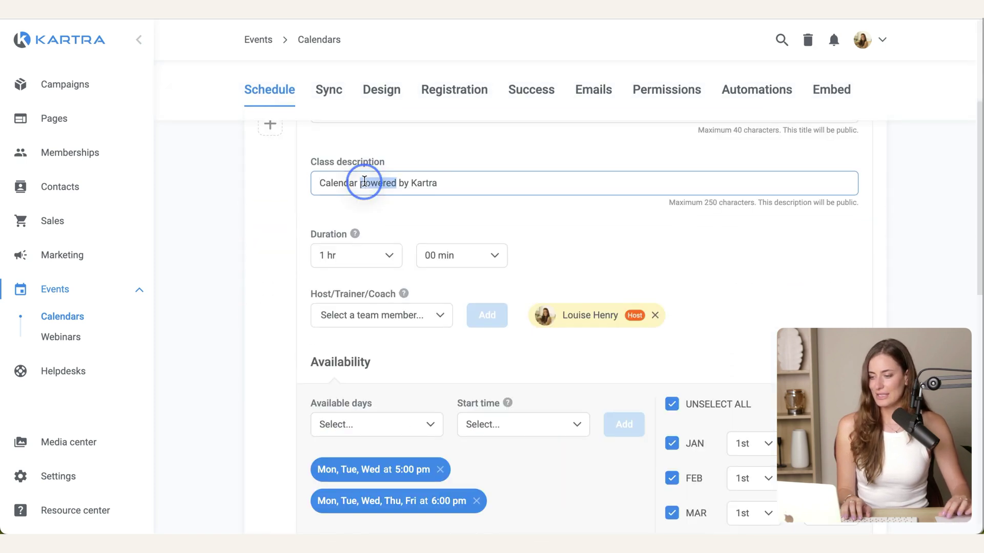
pyautogui.press('BackSpace')
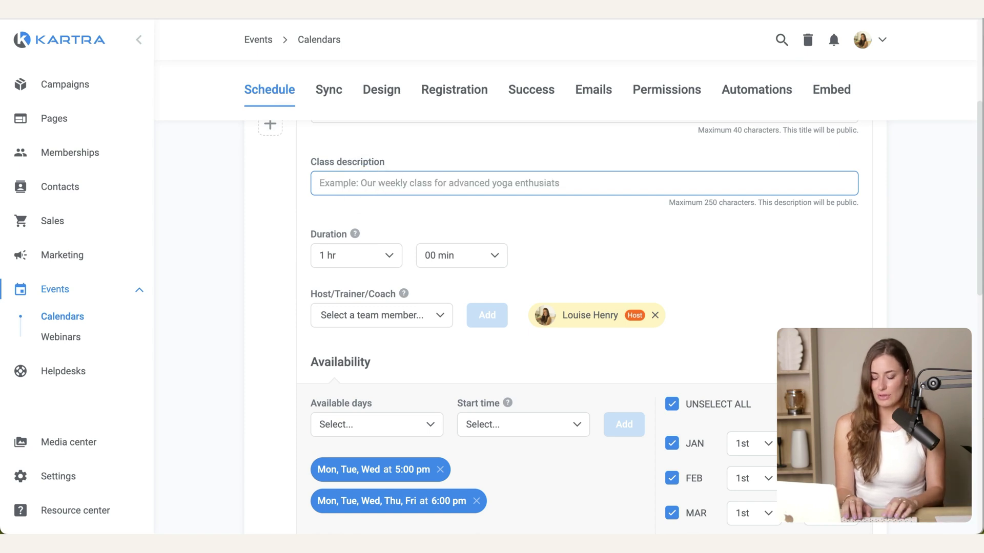
pyautogui.write('In-depth strategy call for your business.')
# Step: Remove the existing weekday 5:00 pm and 6:00 pm availability slots
pyautogui.scroll(-1, 405, 176)
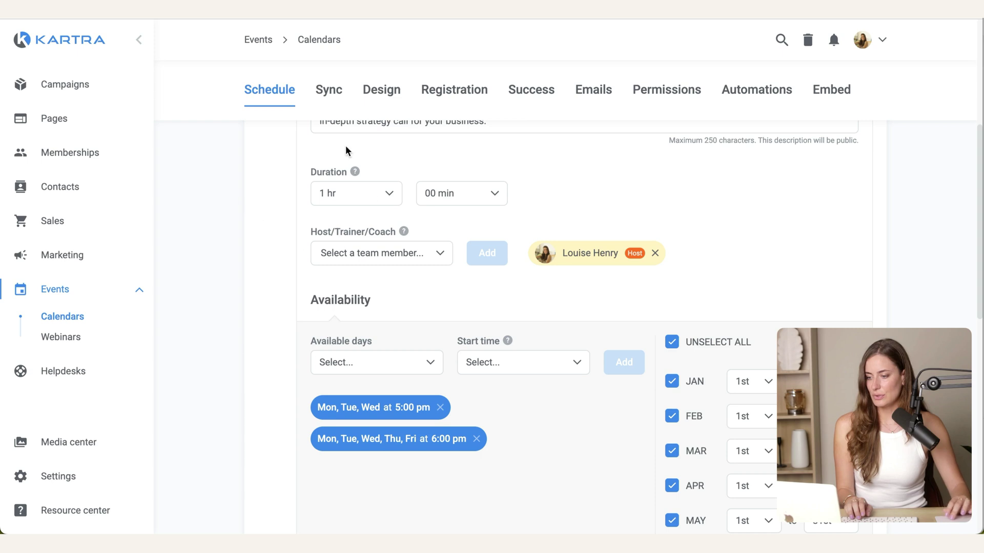
pyautogui.scroll(-1, 733, 225)
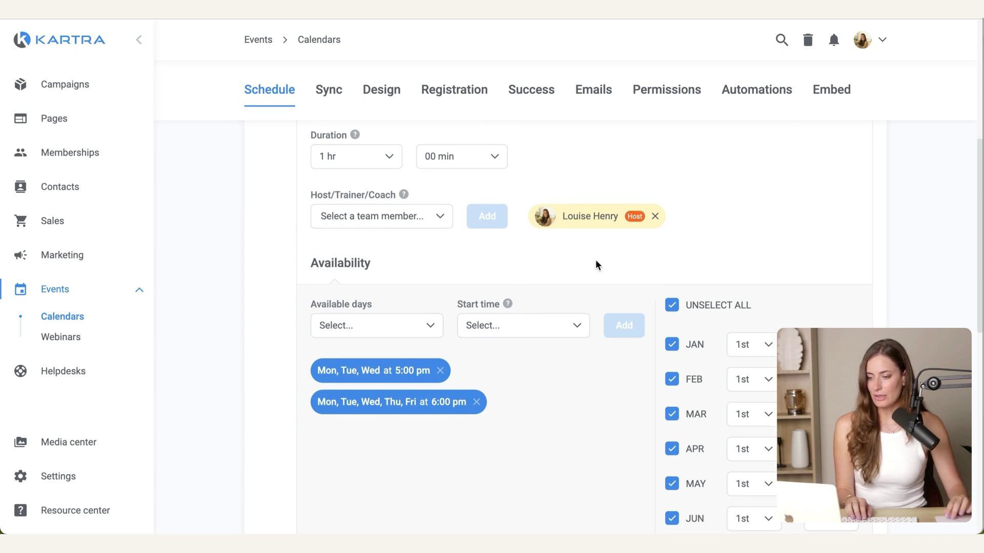
pyautogui.scroll(-3, 598, 246)
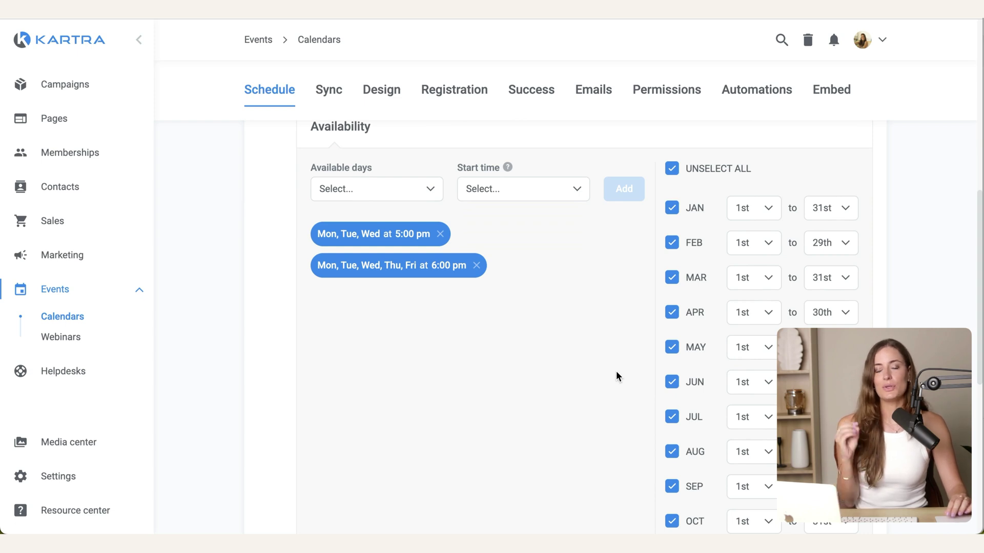
pyautogui.click(440, 234)
pyautogui.click(477, 235)
# Step: Add Thursday availability with start times 11:00 am, 12:00 pm, 1:00 pm and 2:00 pm
pyautogui.scroll(-1, 512, 296)
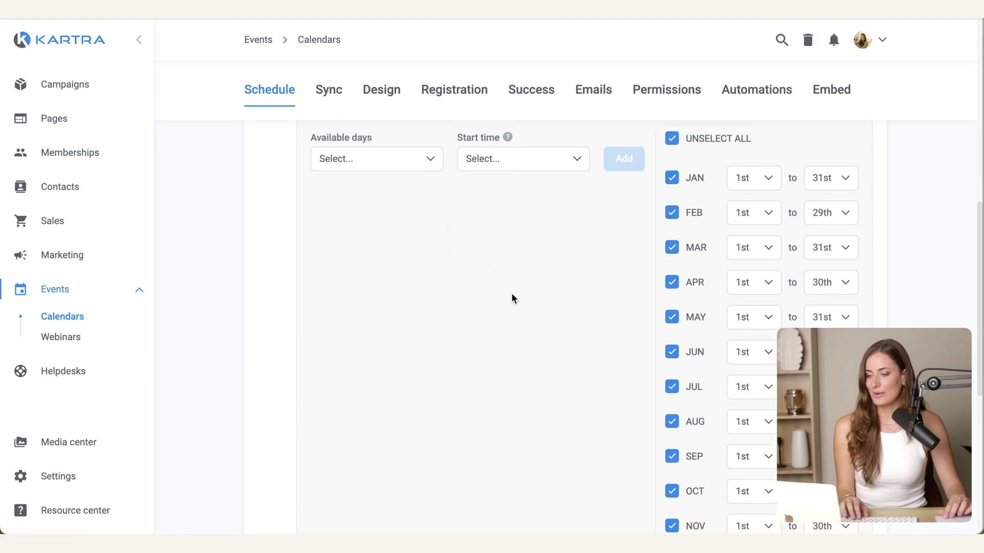
pyautogui.click(364, 148)
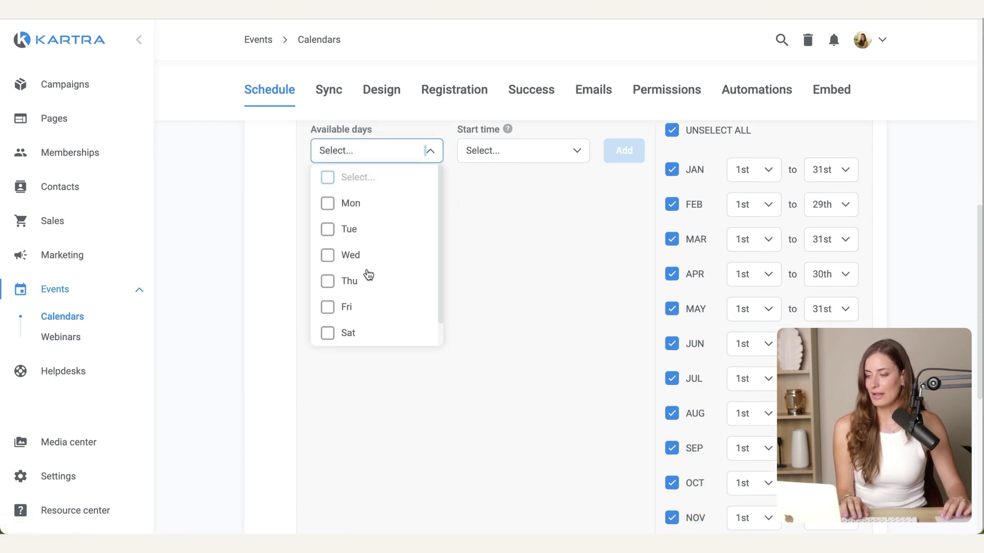
pyautogui.click(334, 282)
pyautogui.click(507, 153)
pyautogui.scroll(1, 527, 215)
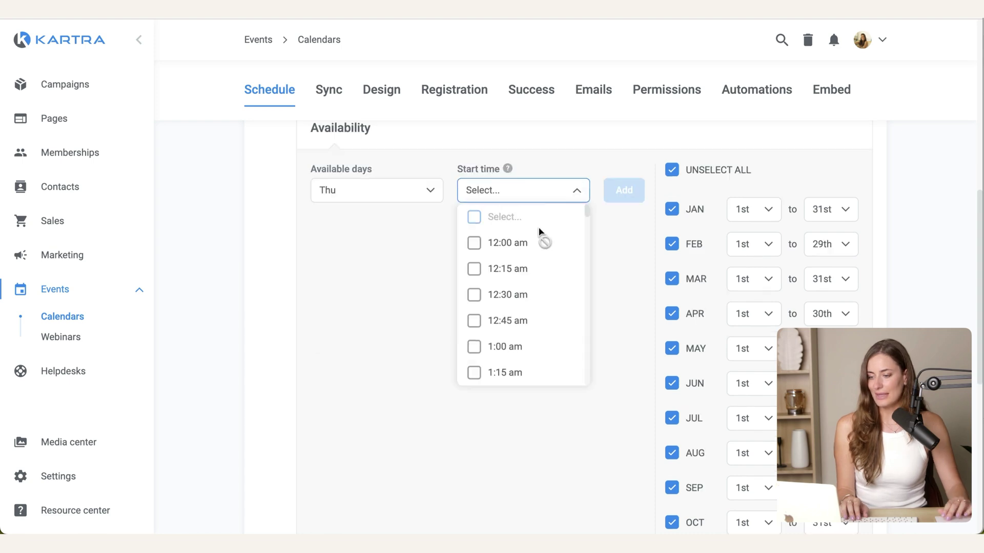
pyautogui.scroll(-5, 538, 241)
pyautogui.scroll(-13, 542, 303)
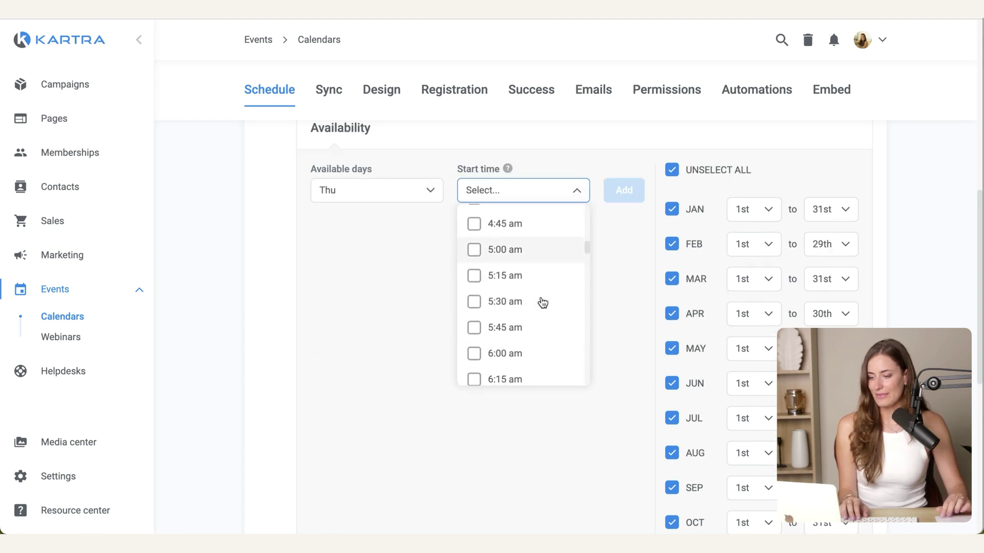
pyautogui.scroll(-4, 543, 303)
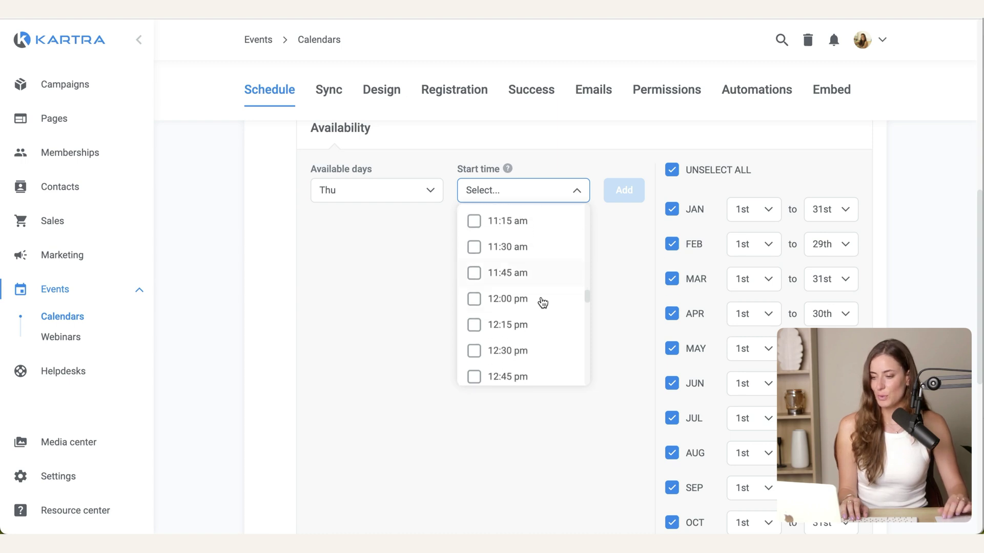
pyautogui.scroll(1, 543, 303)
pyautogui.click(489, 262)
pyautogui.scroll(-3, 527, 343)
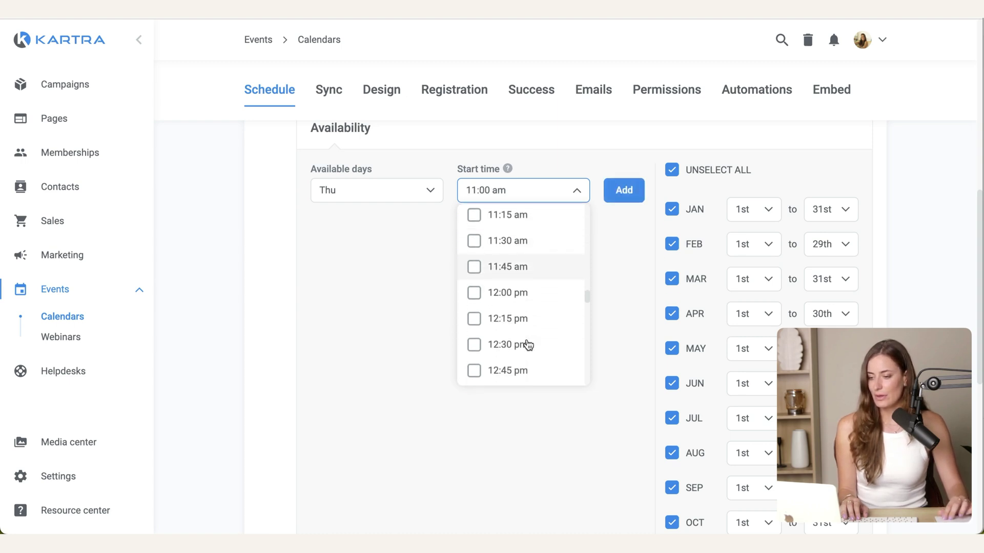
pyautogui.click(512, 244)
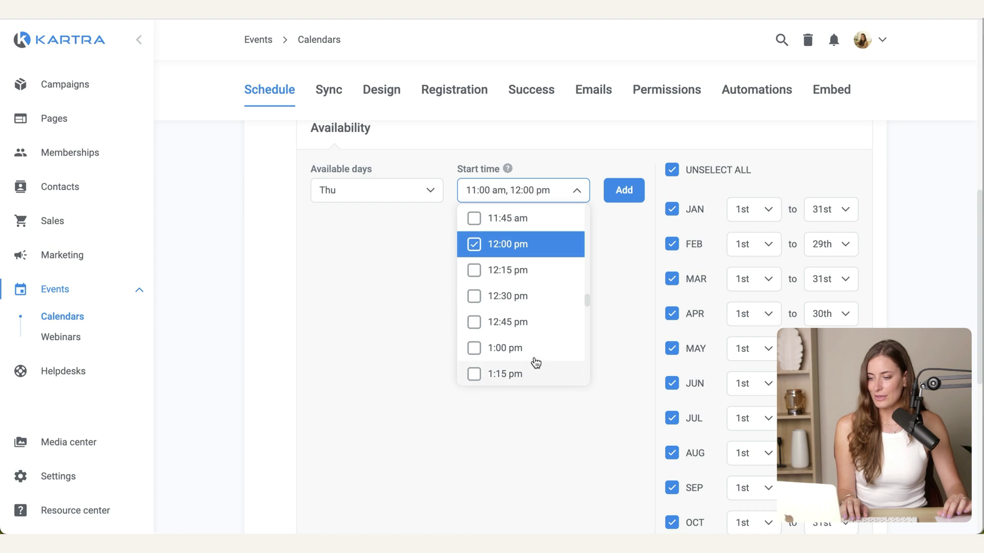
pyautogui.click(534, 348)
pyautogui.scroll(-3, 536, 350)
pyautogui.scroll(-2, 536, 350)
pyautogui.click(513, 241)
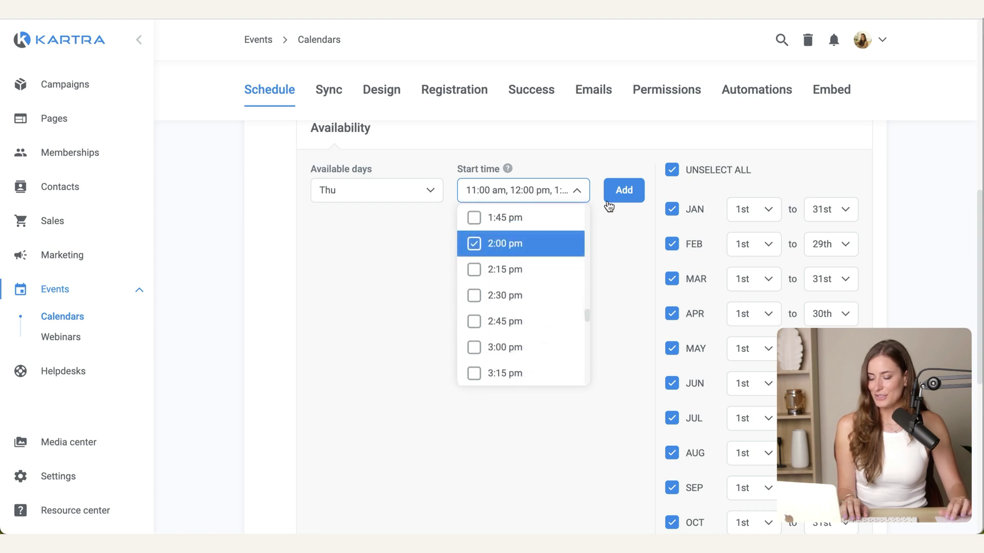
pyautogui.click(618, 201)
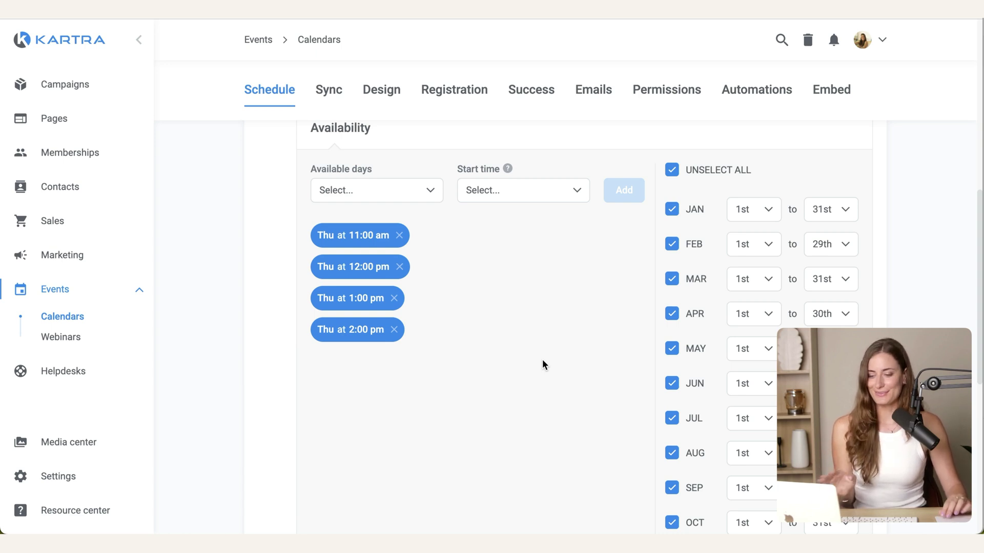
pyautogui.scroll(-8, 544, 365)
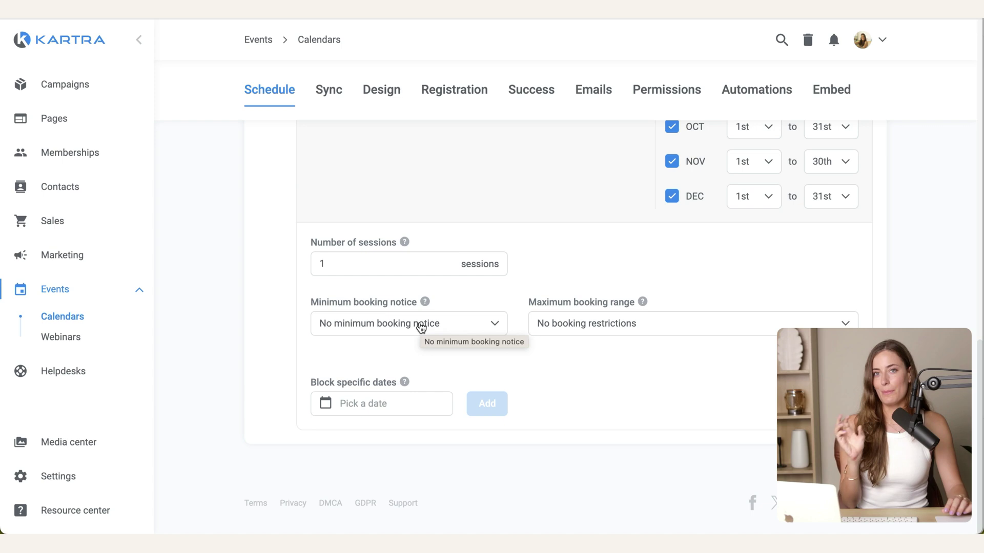
# Step: Block bookings for today or tomorrow and limit bookings to this month and the next
pyautogui.click(421, 328)
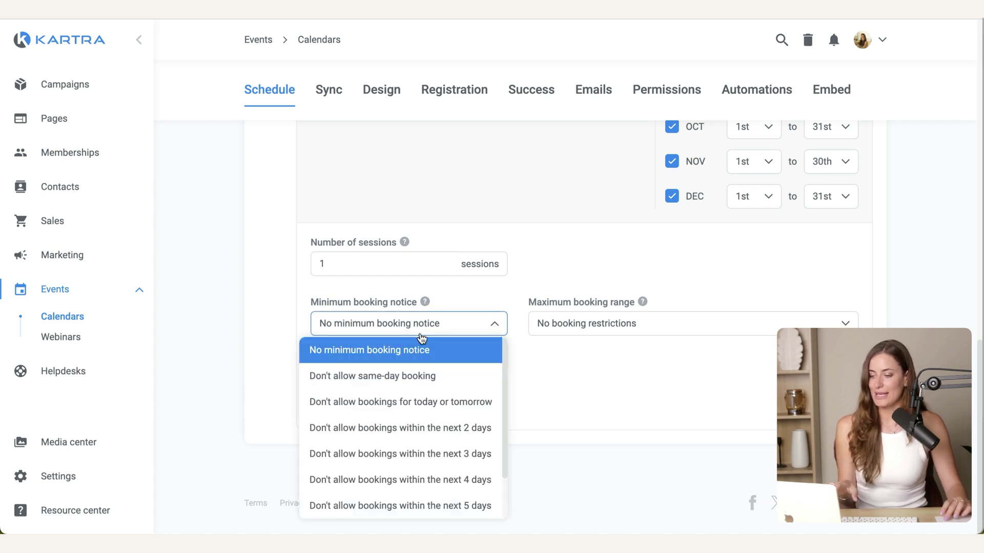
pyautogui.click(436, 402)
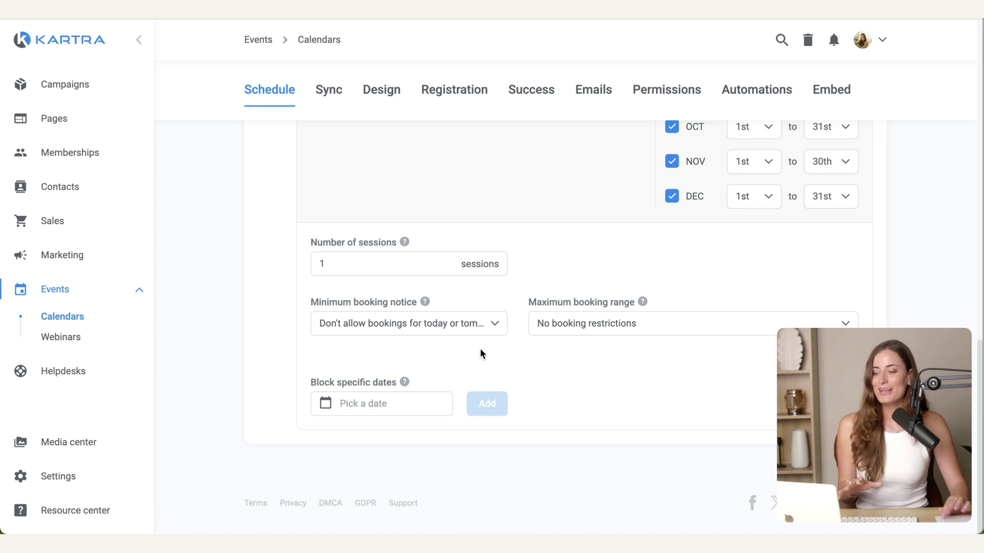
pyautogui.click(648, 322)
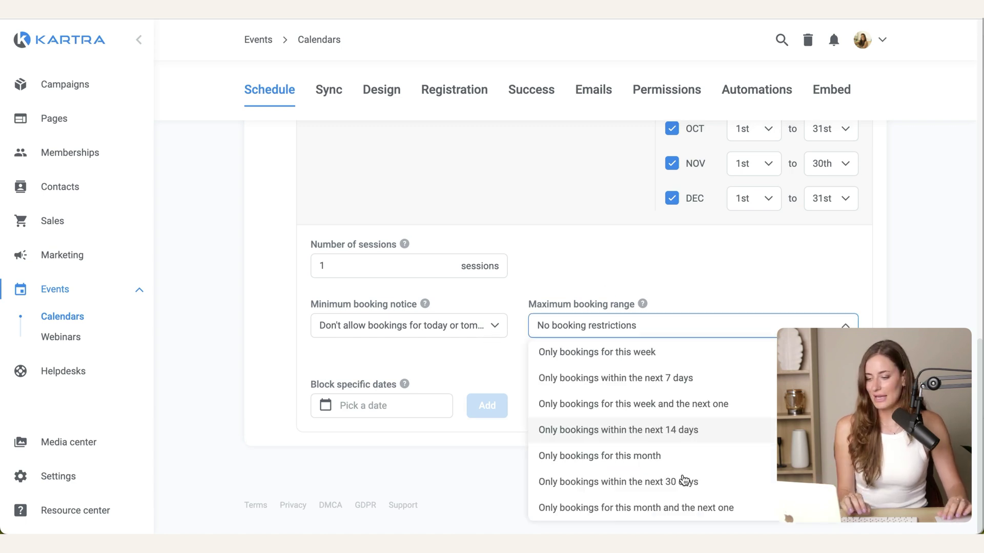
pyautogui.click(632, 512)
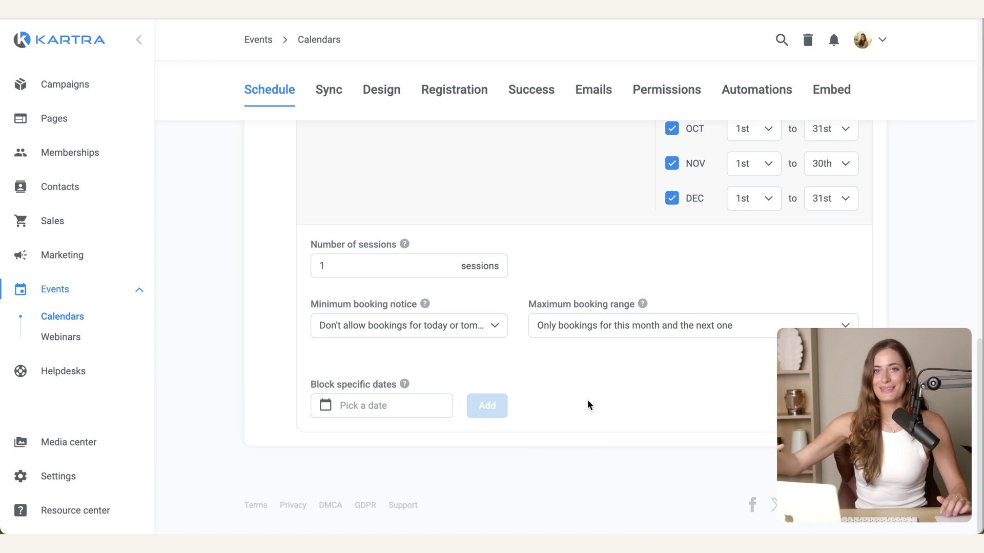
# Step: Add Thursday, 15 May 2025 as a blocked date
pyautogui.scroll(-1, 463, 359)
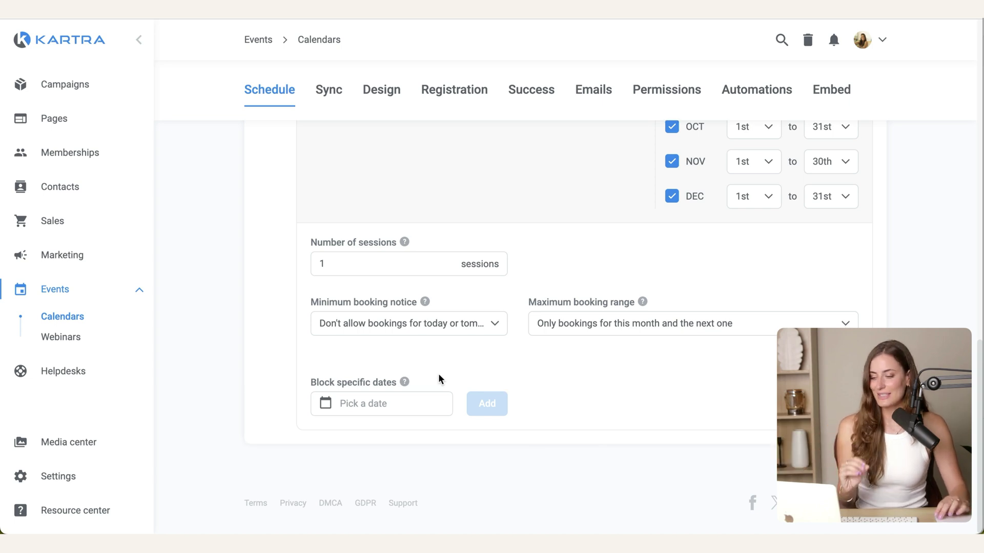
pyautogui.click(400, 397)
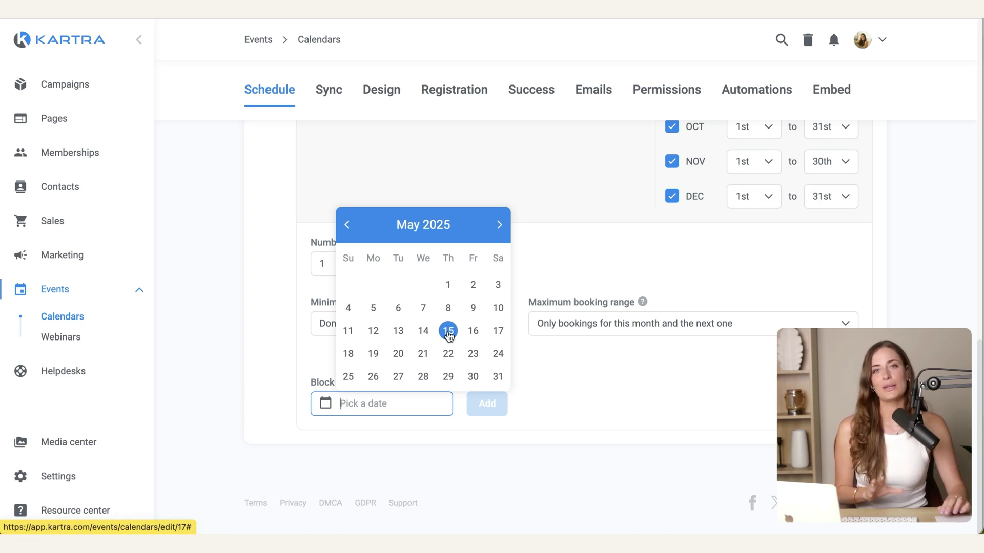
pyautogui.click(448, 332)
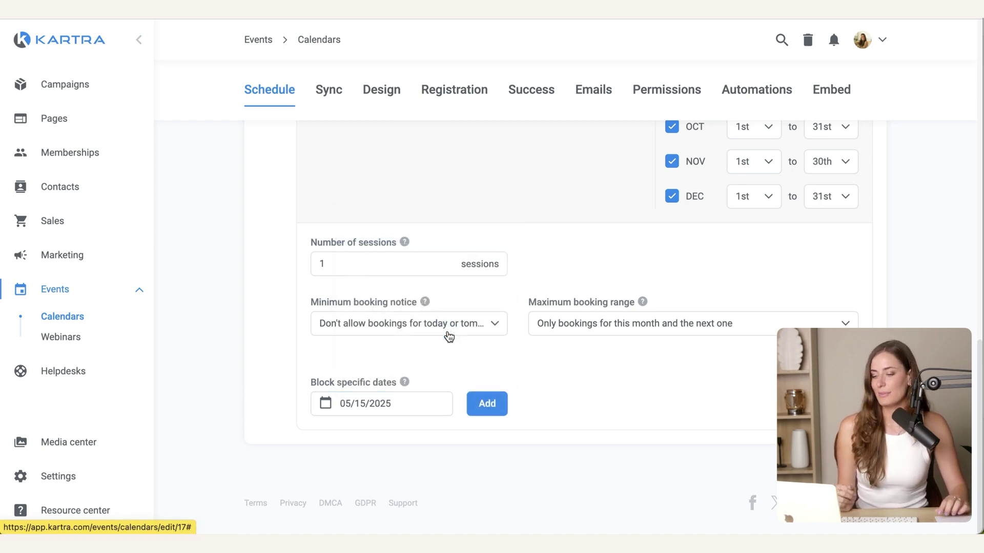
pyautogui.click(487, 404)
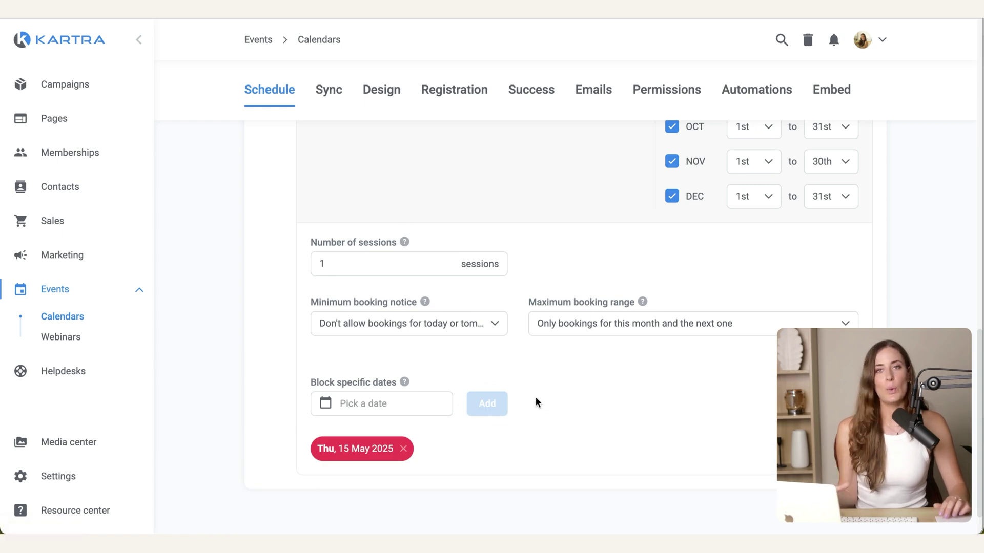
# Step: Prevent double bookings by syncing appointments across all classes and calendars, and save
pyautogui.click(329, 91)
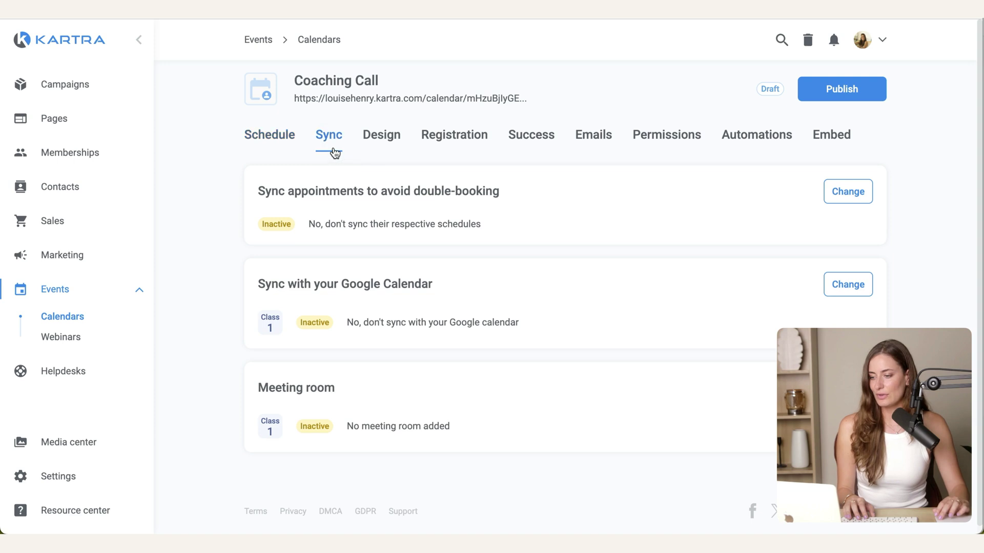
pyautogui.click(848, 191)
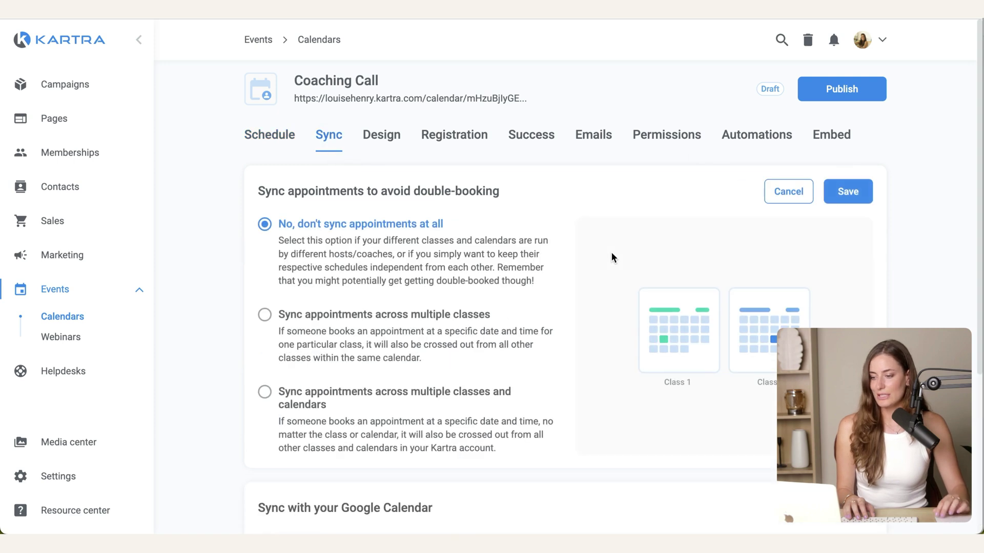
pyautogui.scroll(-1, 612, 257)
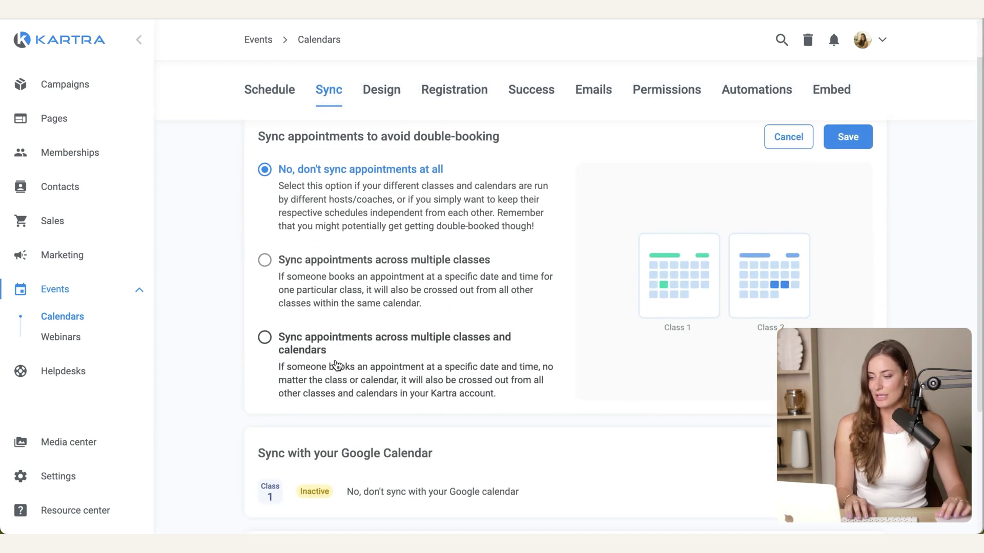
pyautogui.click(296, 347)
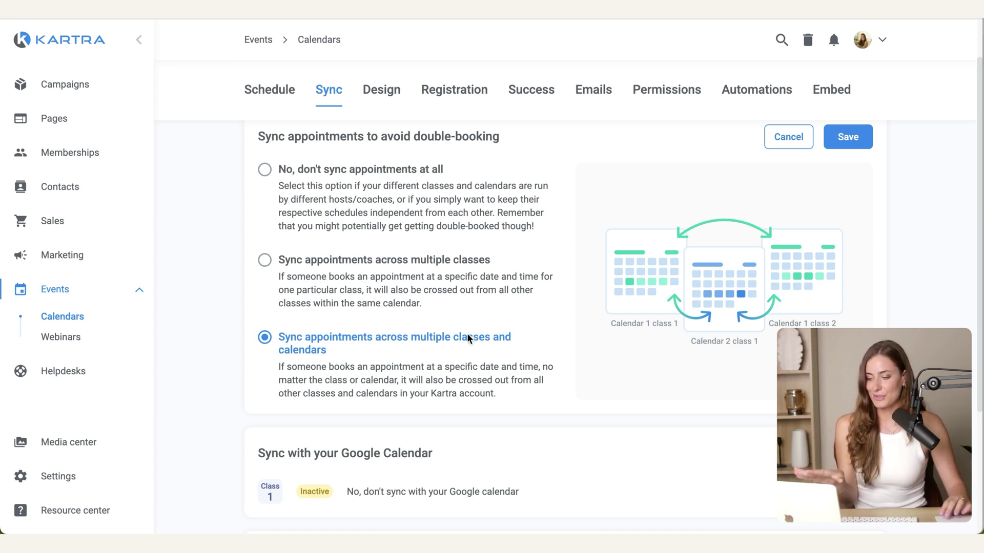
pyautogui.click(848, 137)
# Step: Turn on Google Calendar sync with the connected account's Operations calendar and save
pyautogui.click(835, 283)
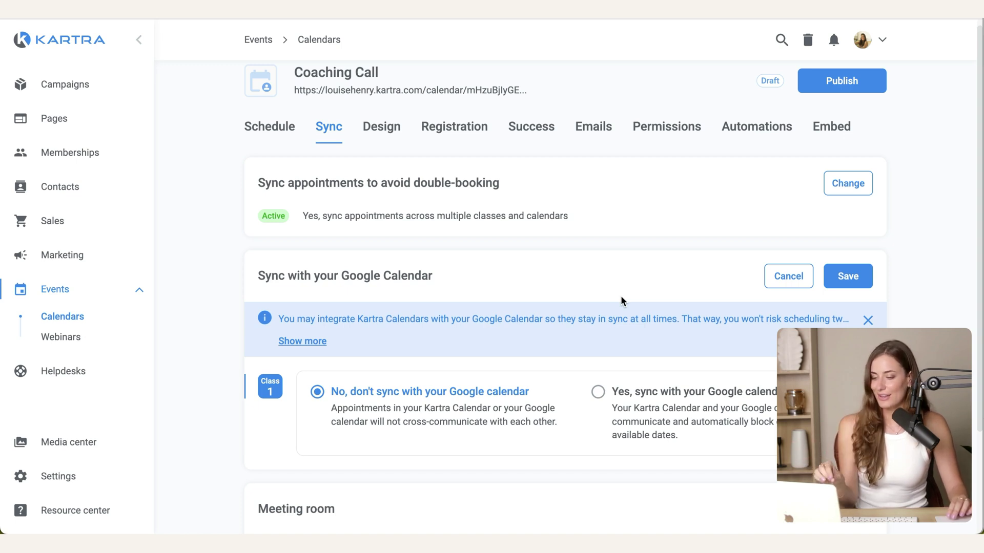
pyautogui.scroll(-3, 620, 296)
pyautogui.click(614, 277)
pyautogui.scroll(-2, 638, 322)
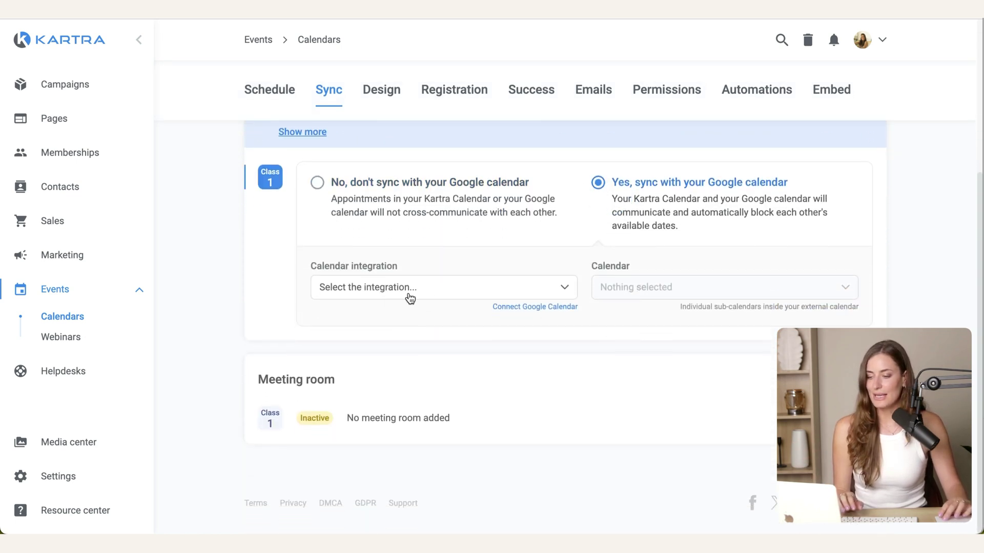
pyautogui.click(409, 298)
pyautogui.click(405, 339)
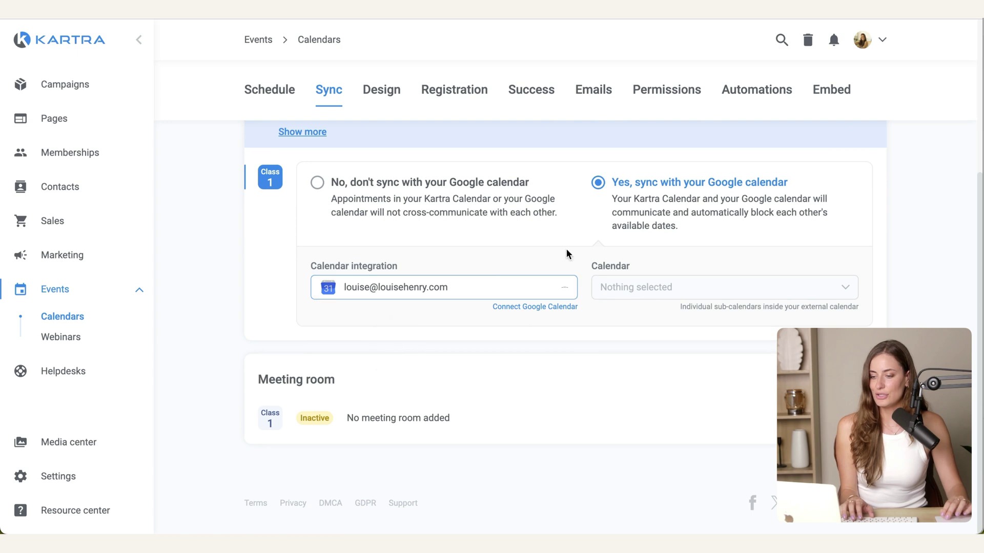
pyautogui.click(661, 290)
pyautogui.click(650, 340)
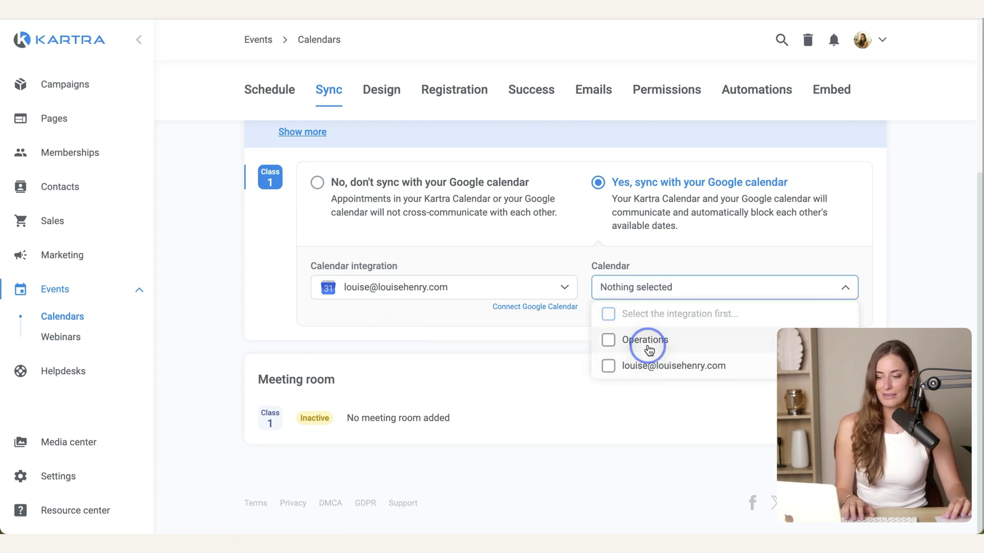
pyautogui.click(521, 340)
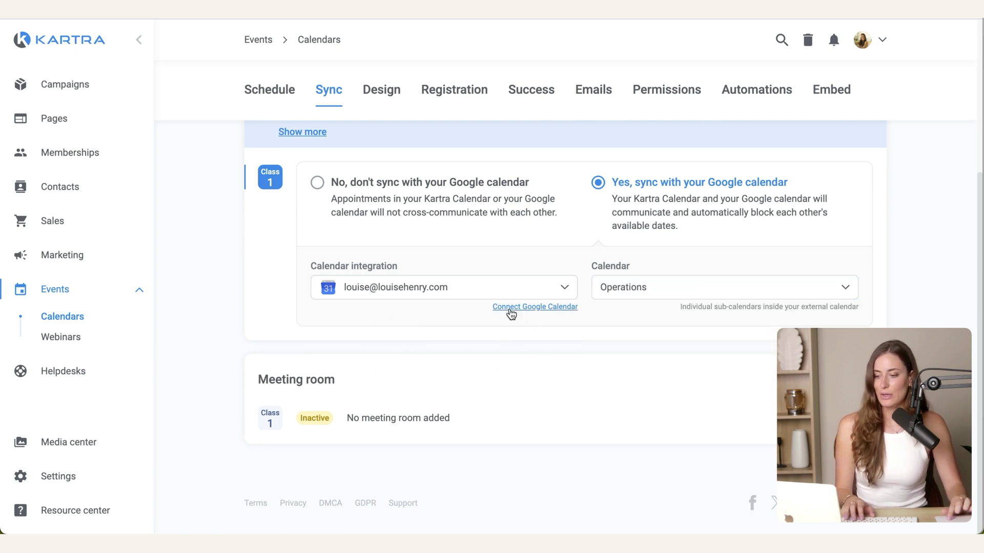
pyautogui.click(538, 320)
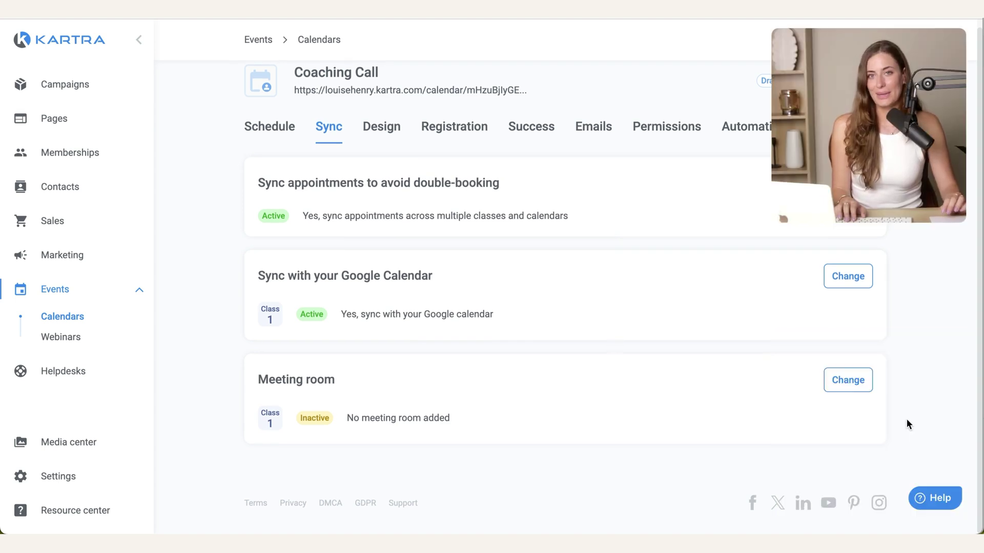
# Step: Add a Zoom meeting room using the connected Zoom account and save it
pyautogui.click(851, 387)
pyautogui.scroll(-2, 573, 373)
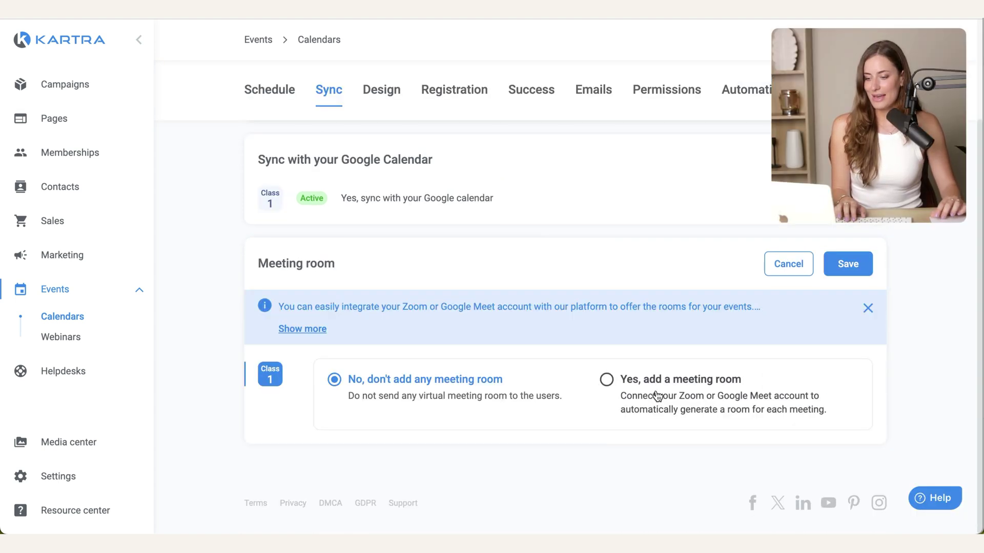
pyautogui.click(656, 391)
pyautogui.scroll(-2, 929, 388)
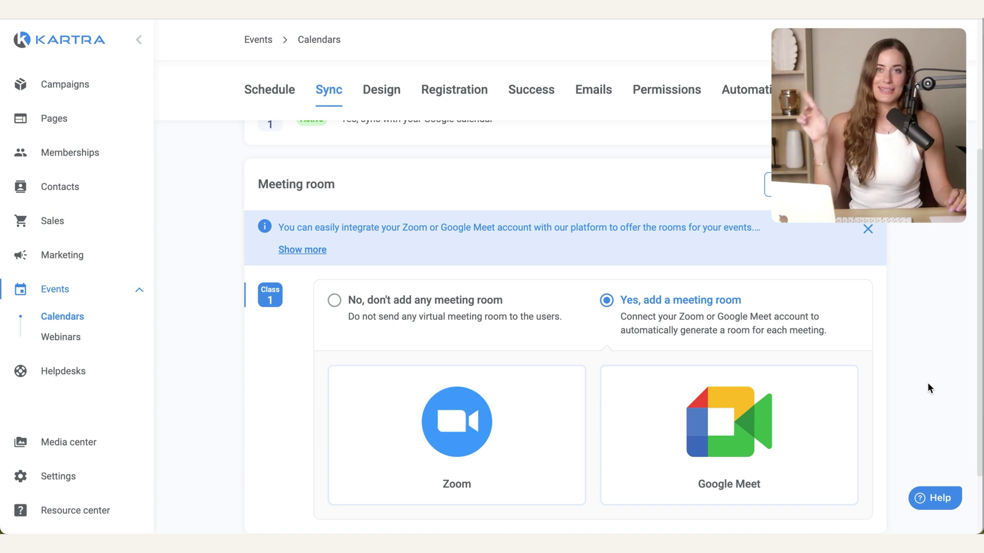
pyautogui.scroll(-2, 683, 387)
pyautogui.click(457, 353)
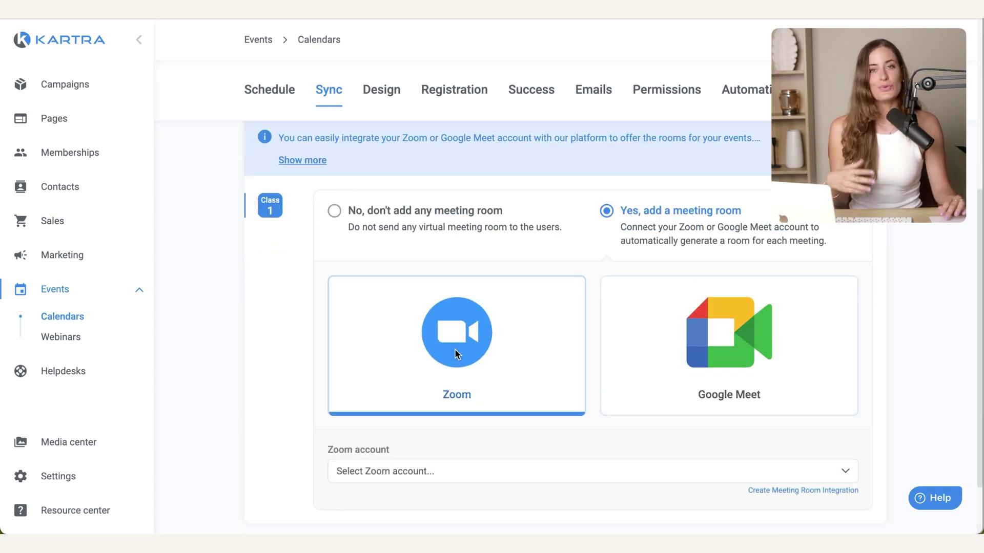
pyautogui.scroll(-2, 457, 358)
pyautogui.click(475, 395)
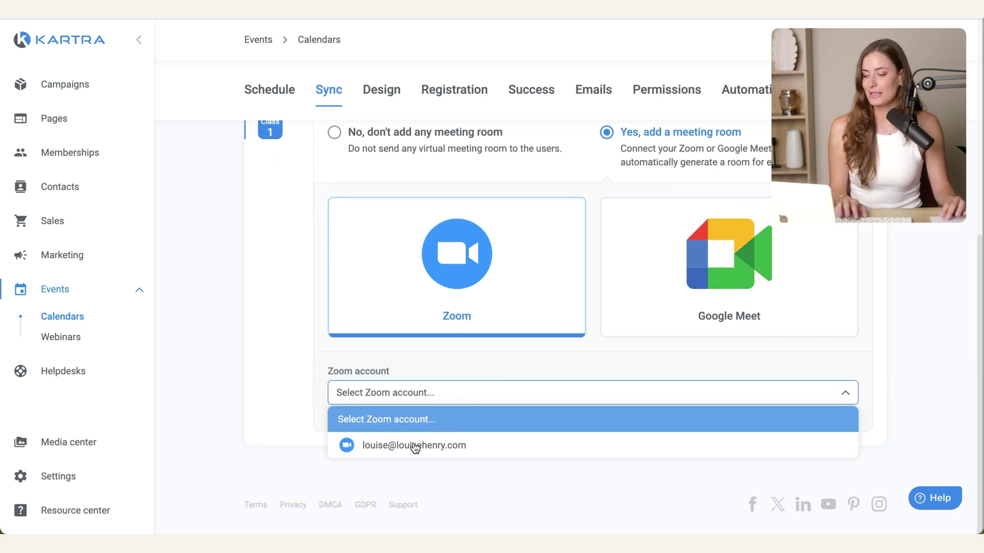
pyautogui.click(414, 446)
pyautogui.scroll(5, 509, 417)
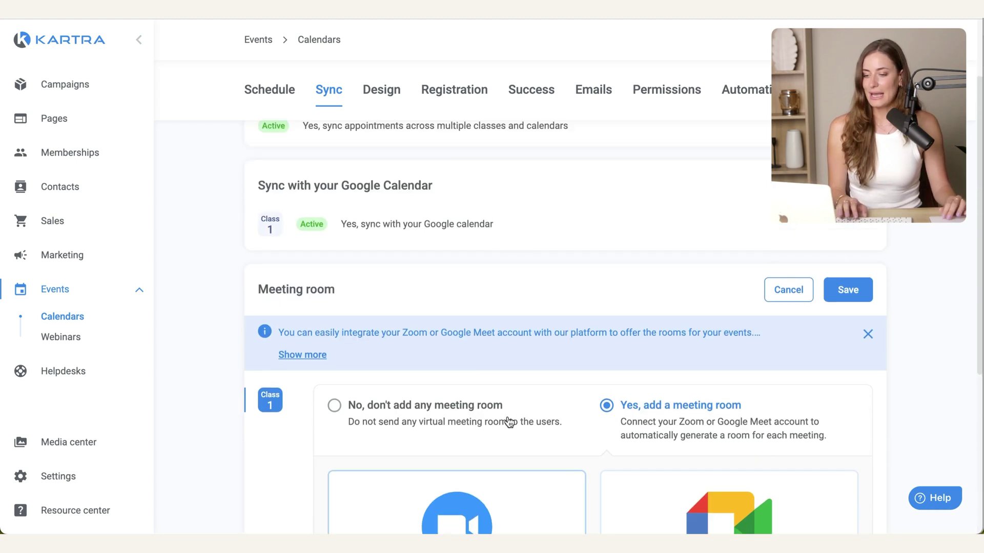
pyautogui.click(854, 300)
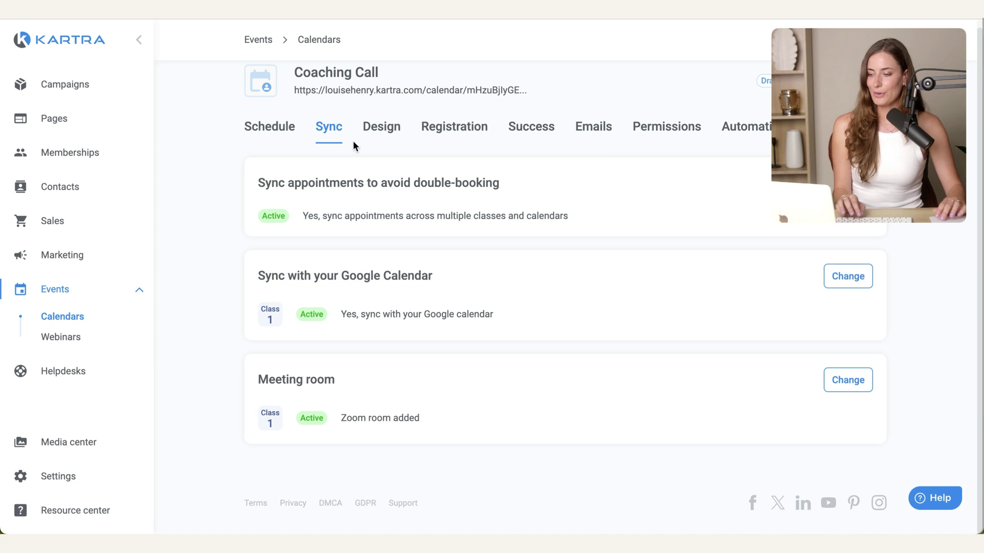
pyautogui.click(382, 126)
# Step: Set the booking page accent colour to the yellow from the custom palette
pyautogui.click(848, 193)
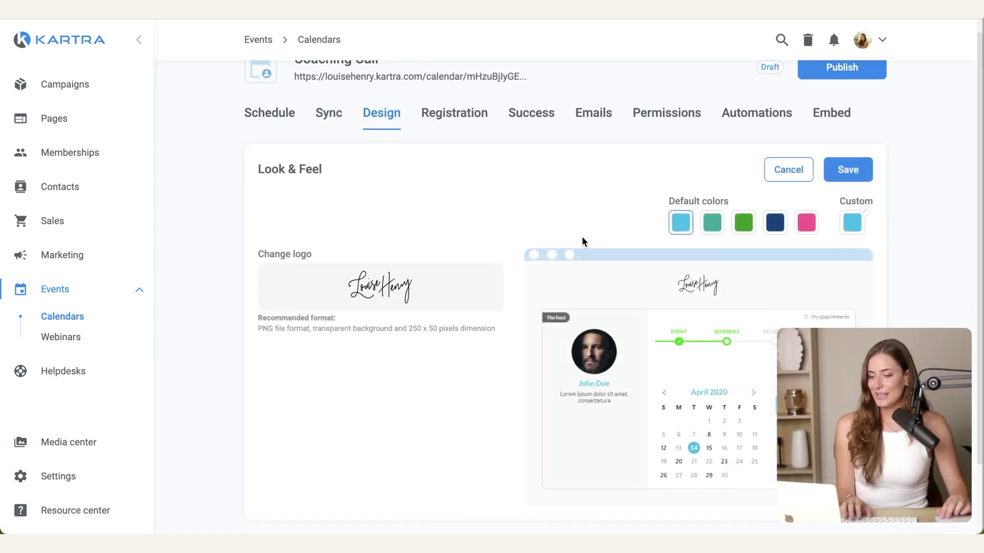
pyautogui.scroll(-1, 582, 236)
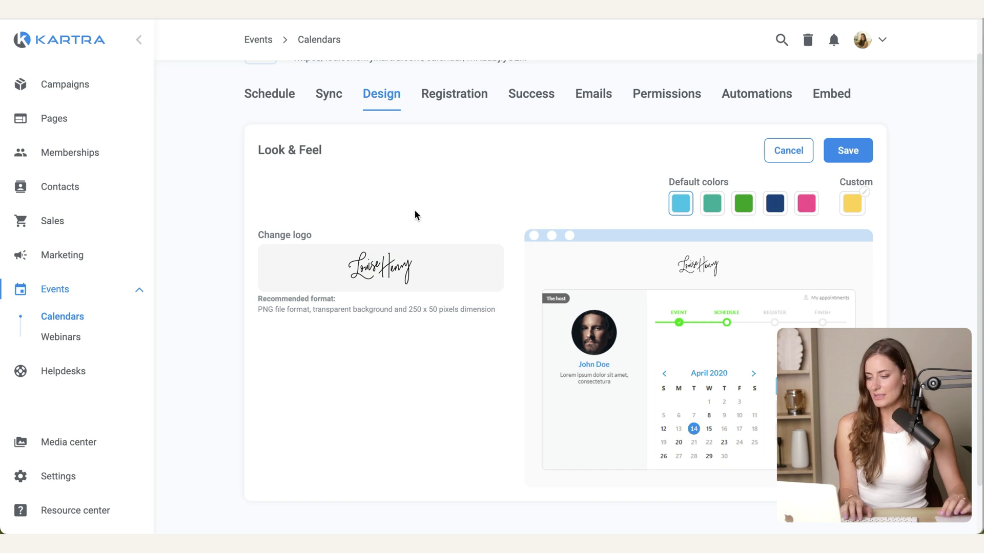
pyautogui.click(855, 205)
pyautogui.click(716, 273)
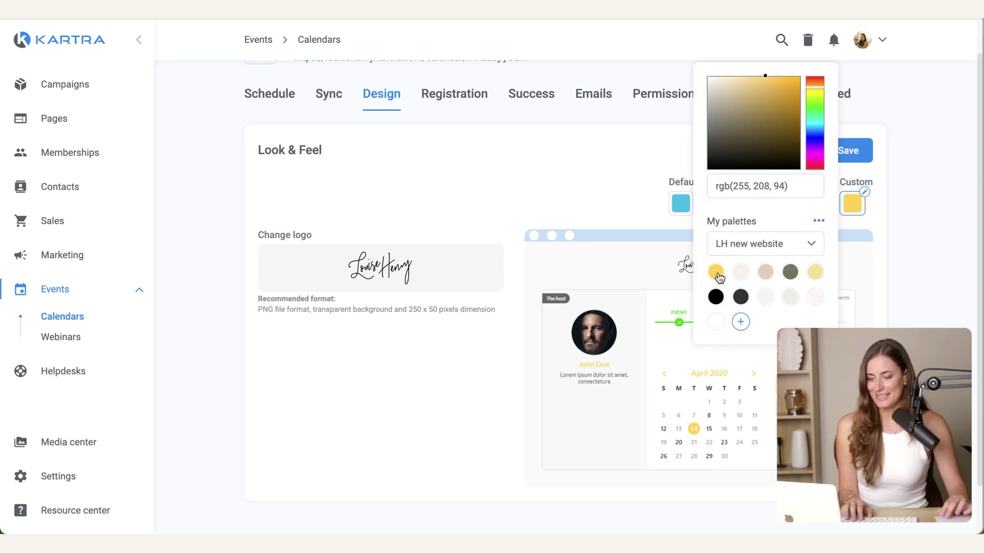
# Step: Keep the registration as a free class and save it
pyautogui.click(453, 146)
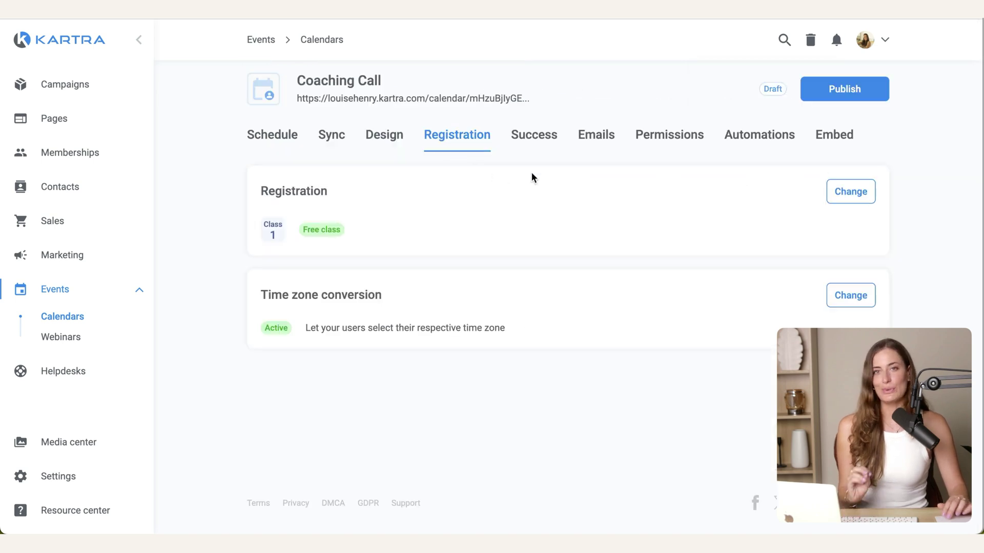
pyautogui.click(847, 194)
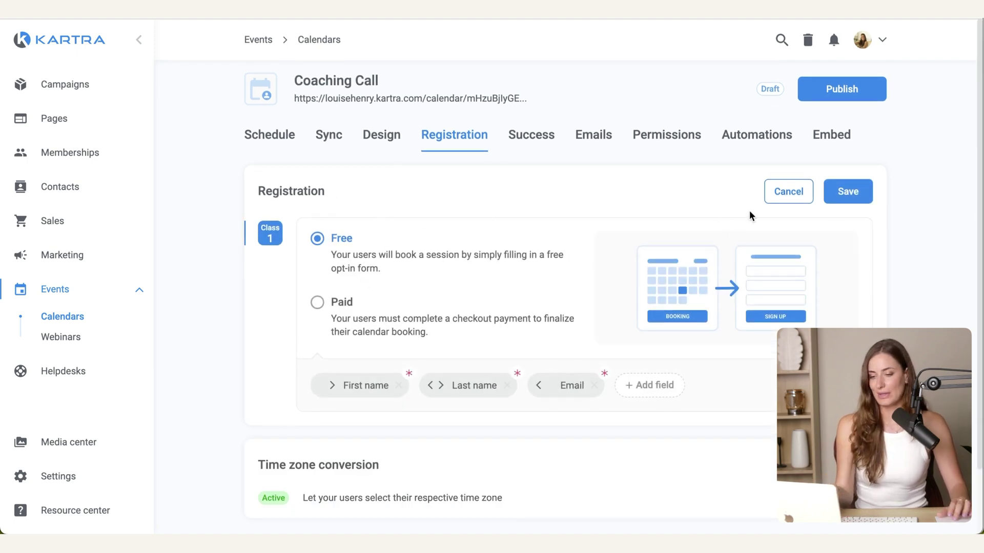
pyautogui.click(853, 199)
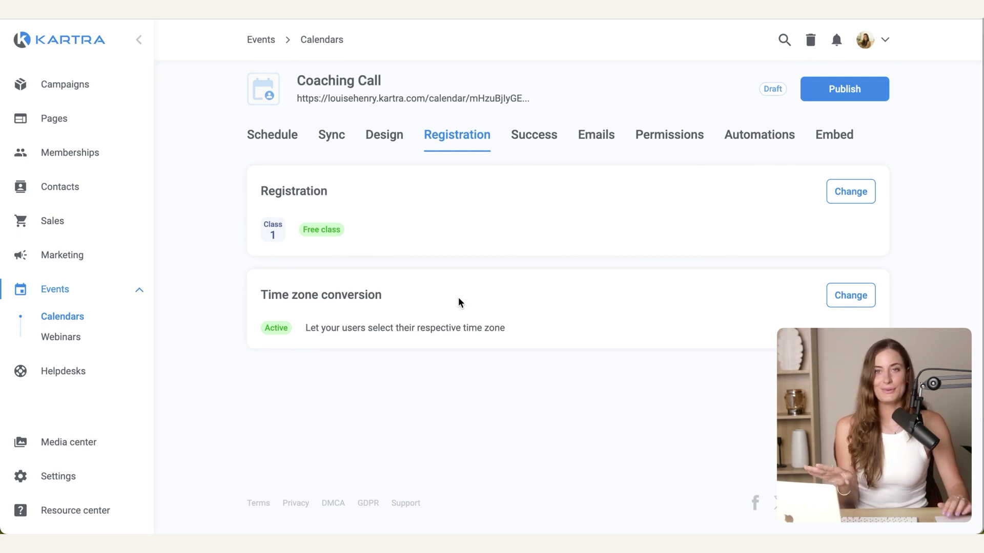
pyautogui.click(536, 136)
# Step: Review and save the booking success message, then go to the Emails settings
pyautogui.click(845, 191)
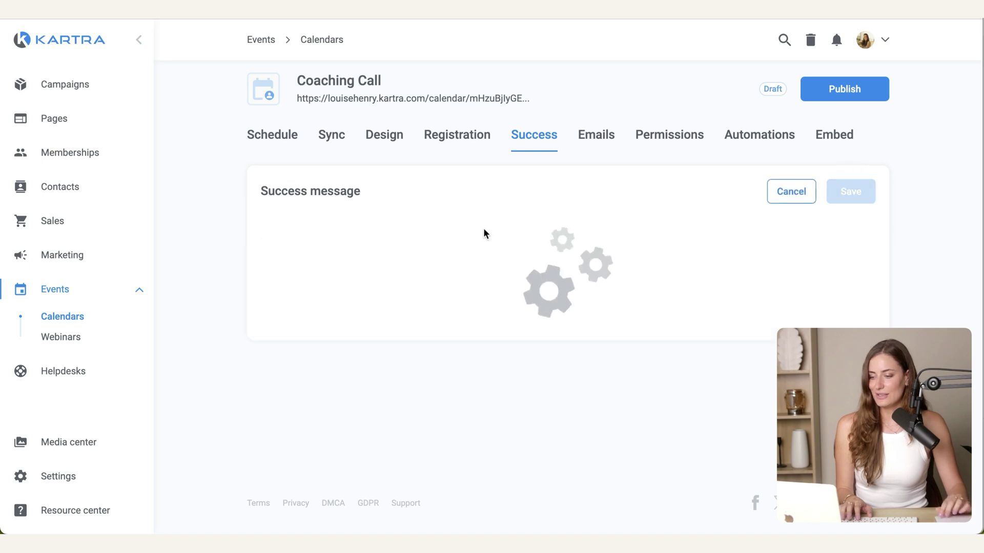
pyautogui.scroll(-5, 704, 263)
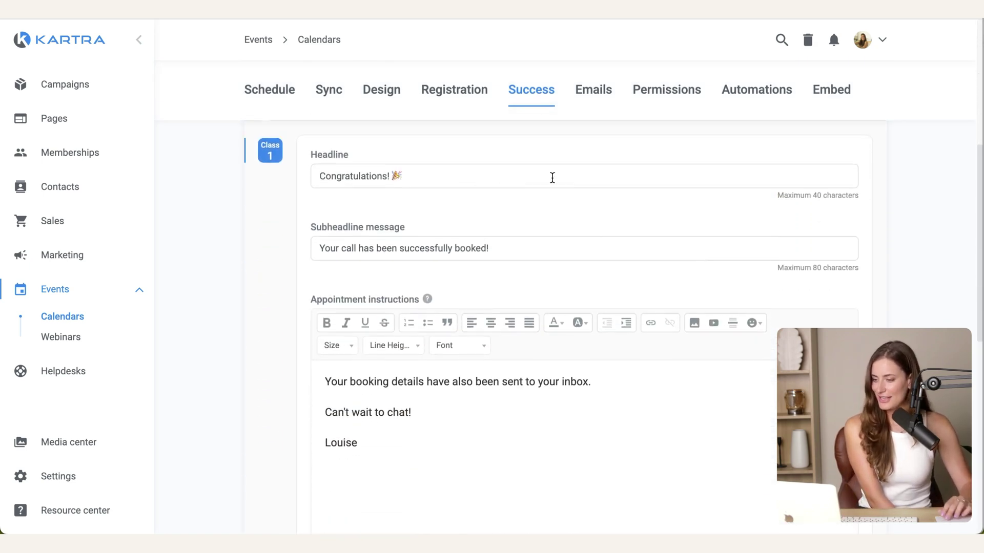
pyautogui.scroll(-1, 586, 274)
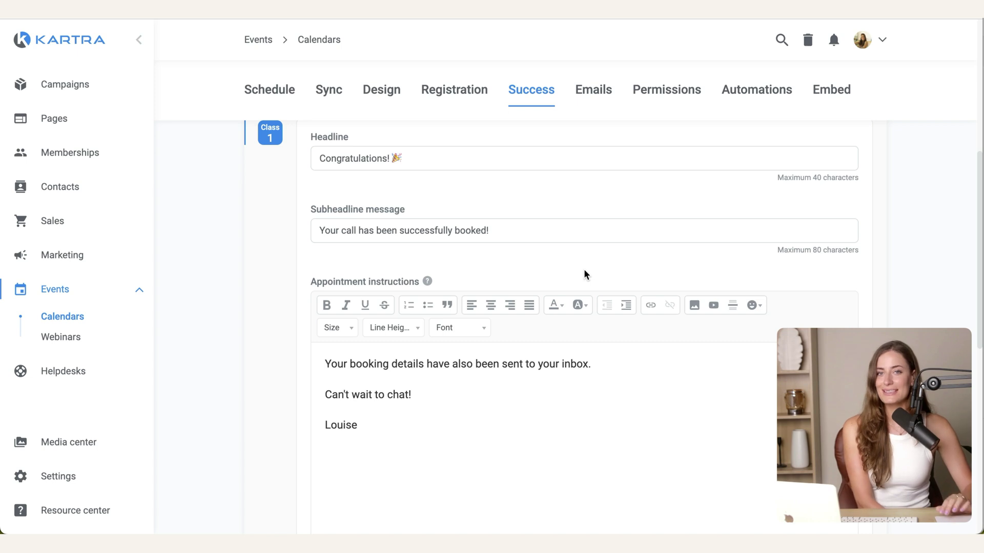
pyautogui.scroll(-6, 583, 269)
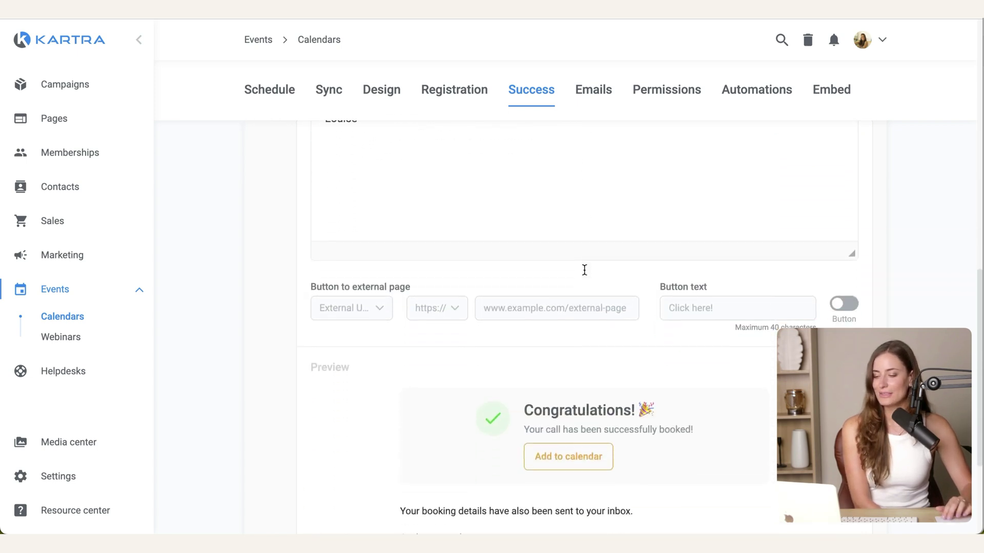
pyautogui.scroll(-3, 584, 270)
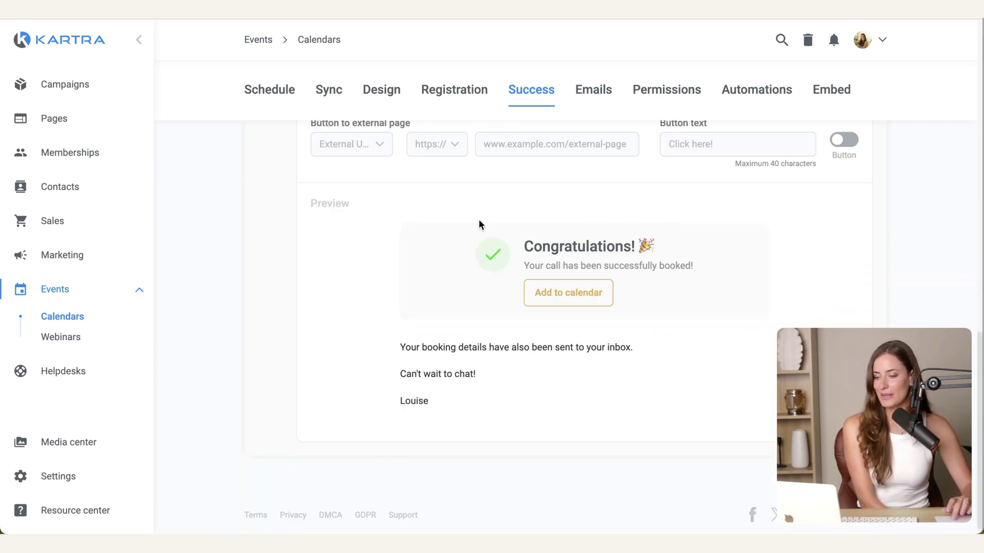
pyautogui.scroll(10, 619, 405)
pyautogui.click(843, 189)
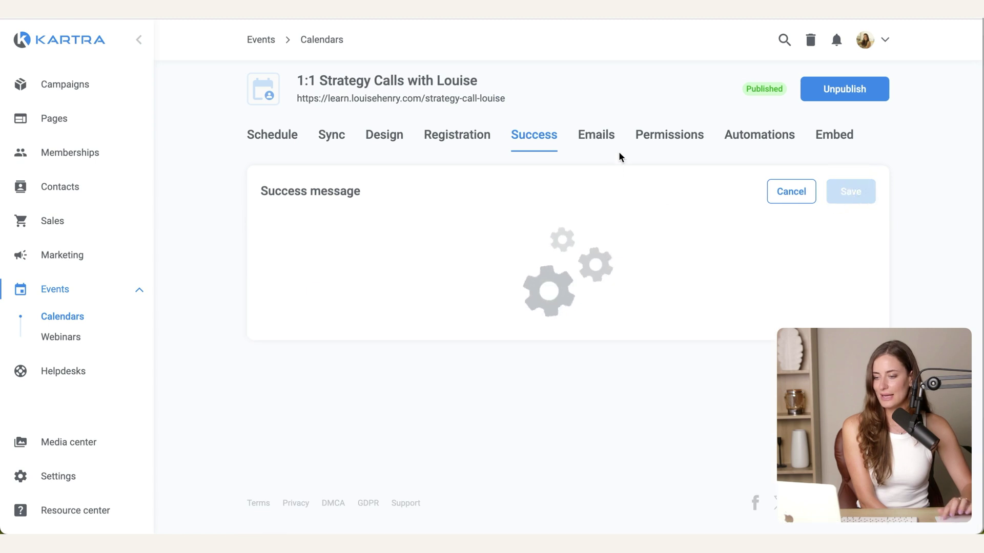
pyautogui.click(592, 147)
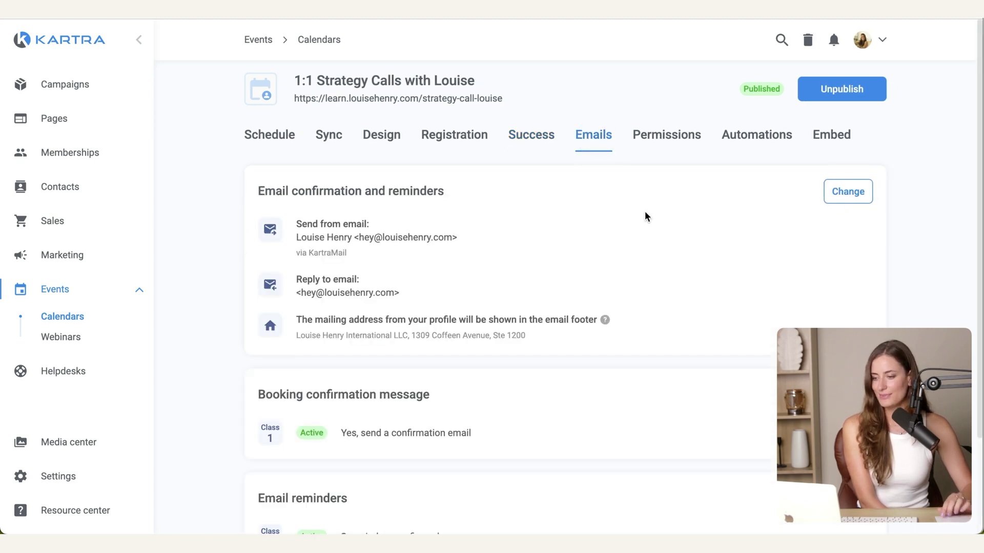
# Step: Open the 'Your strategy call is confirmed!' booking confirmation email in the email builder
pyautogui.scroll(-1, 674, 248)
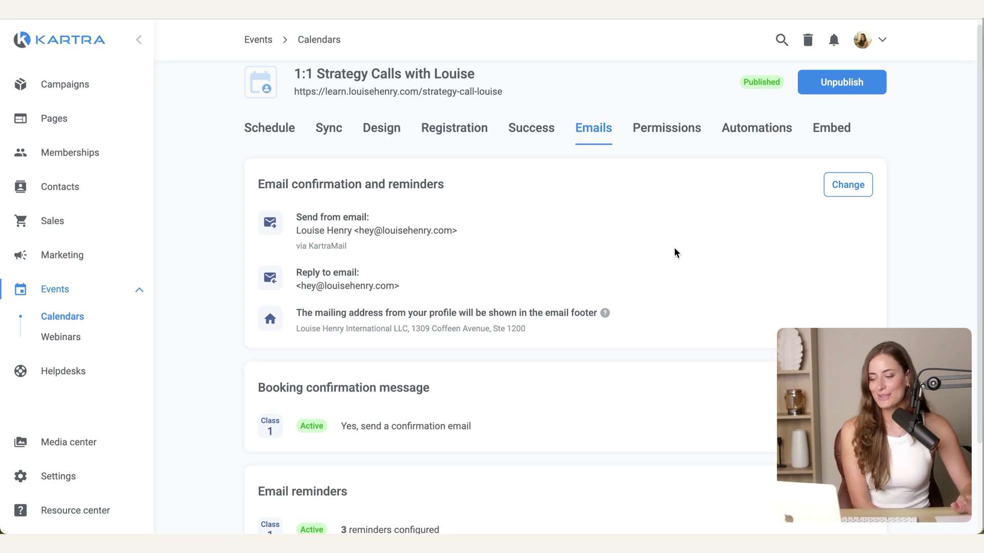
pyautogui.scroll(-3, 675, 247)
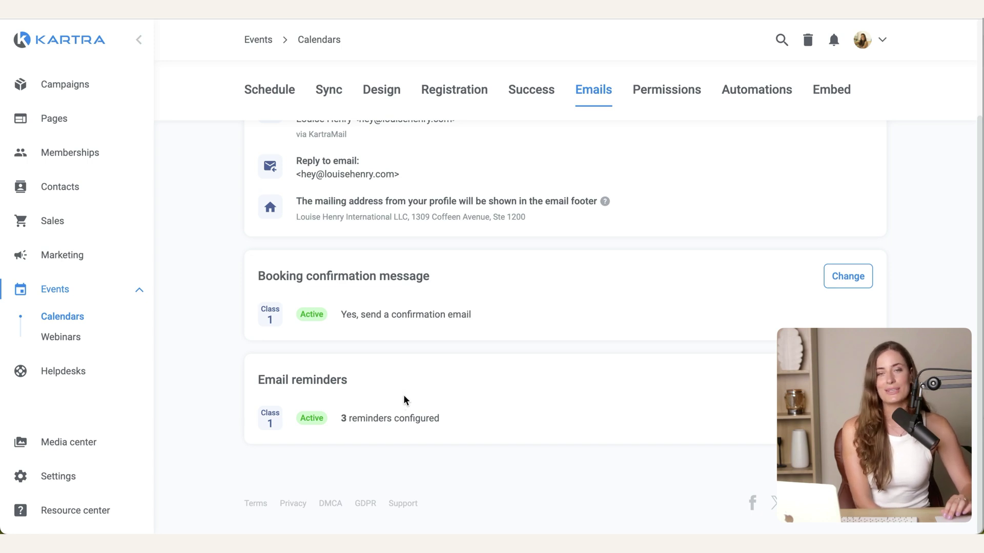
pyautogui.click(846, 276)
pyautogui.scroll(-2, 643, 198)
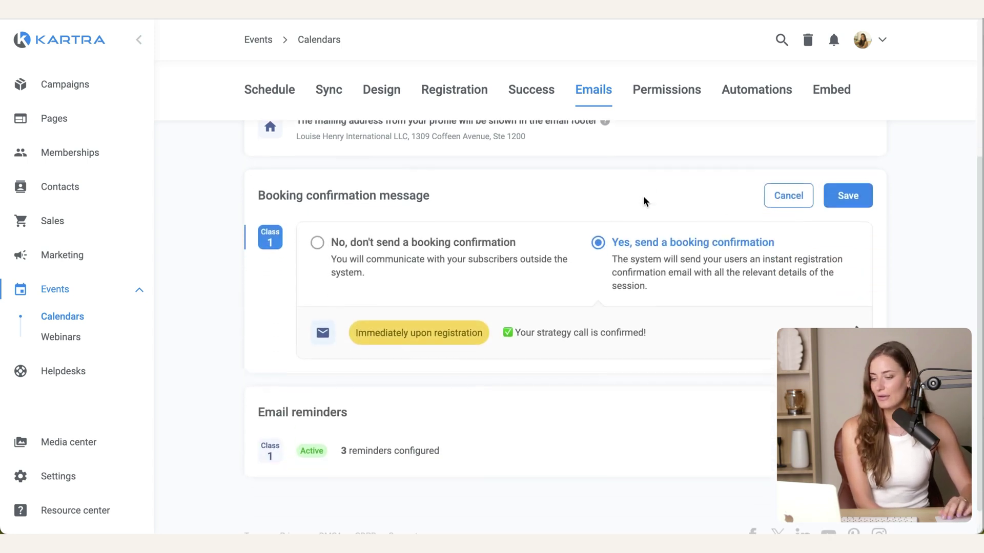
pyautogui.scroll(-1, 662, 252)
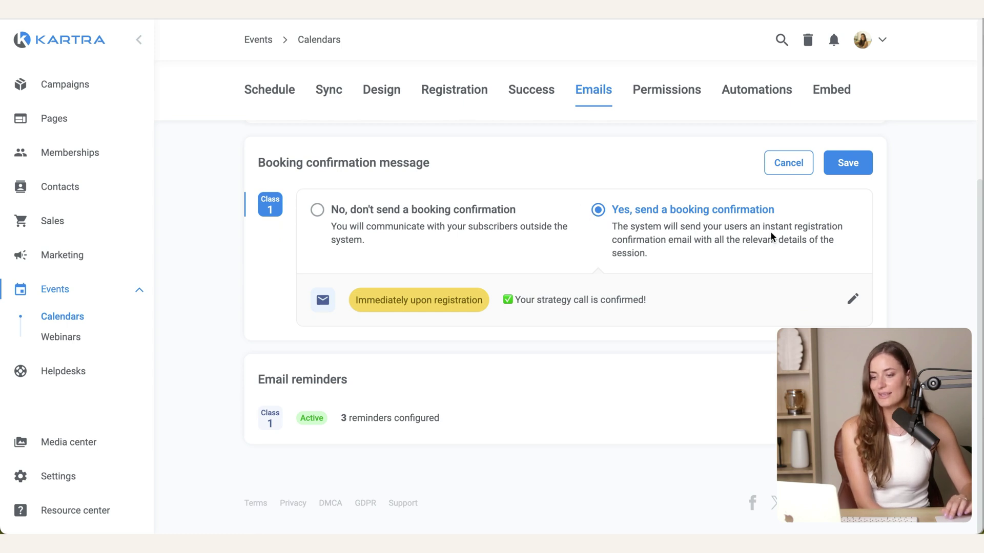
pyautogui.click(852, 302)
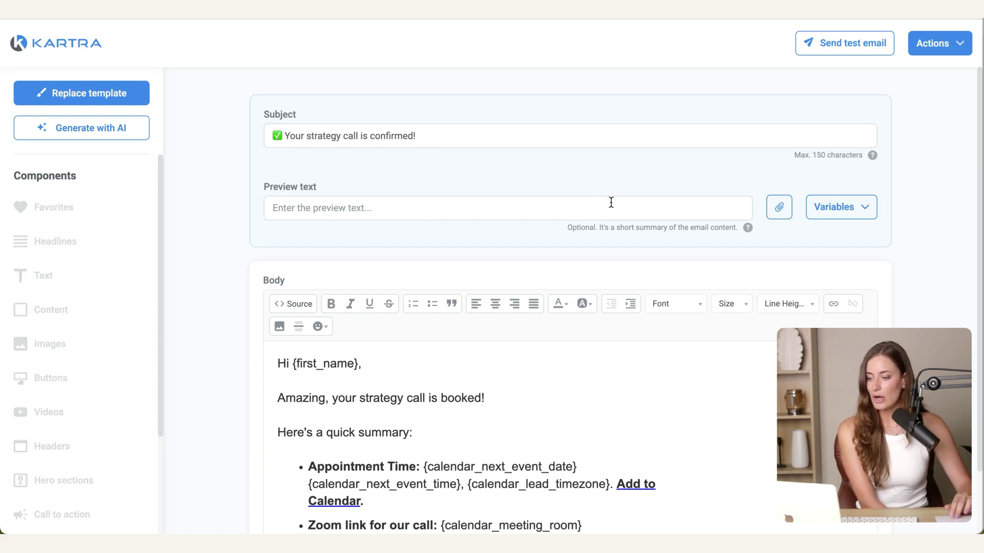
# Step: Review the {calendar_meeting_room} Zoom link placeholder in the booking confirmation email body
pyautogui.scroll(-2, 611, 202)
pyautogui.scroll(-2, 654, 369)
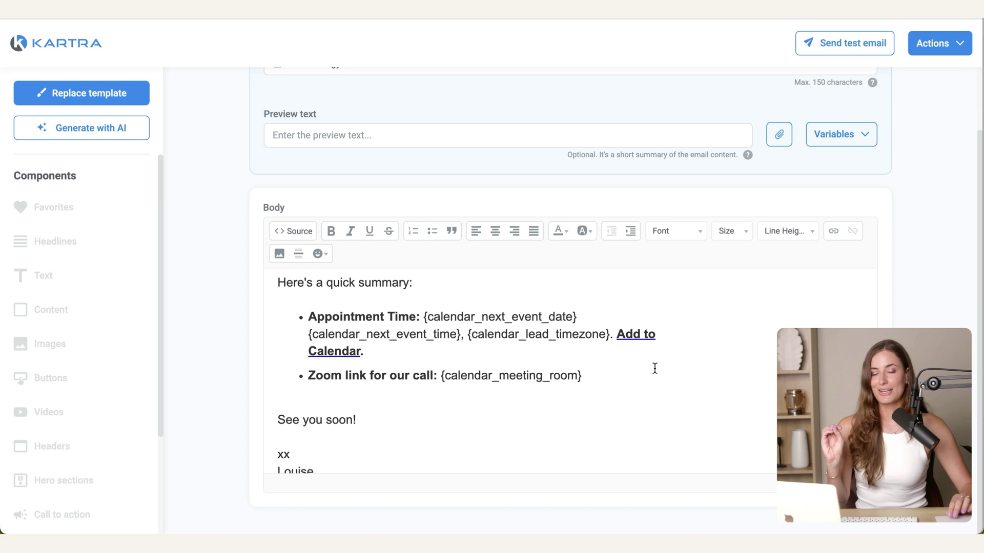
pyautogui.scroll(-1, 623, 385)
pyautogui.scroll(-1, 623, 386)
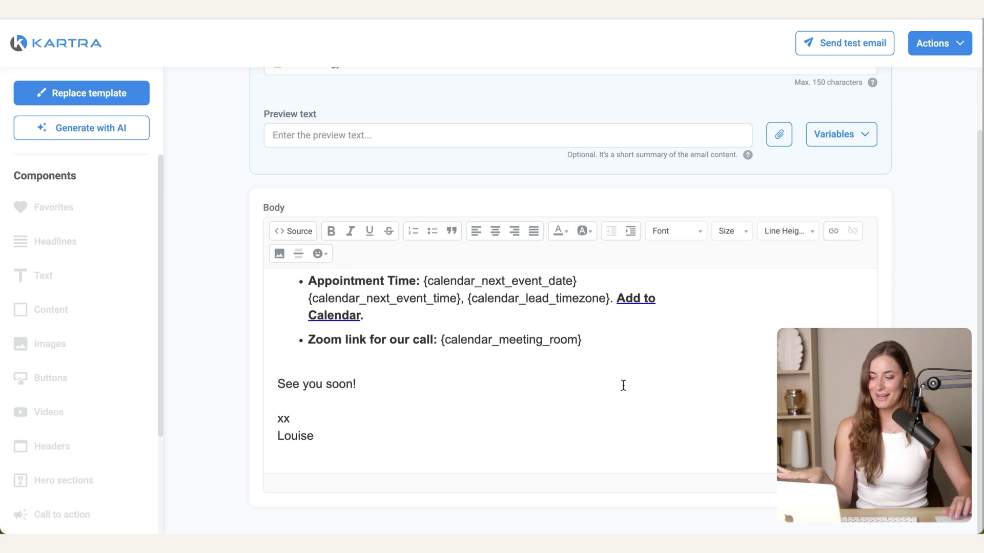
pyautogui.click(436, 340)
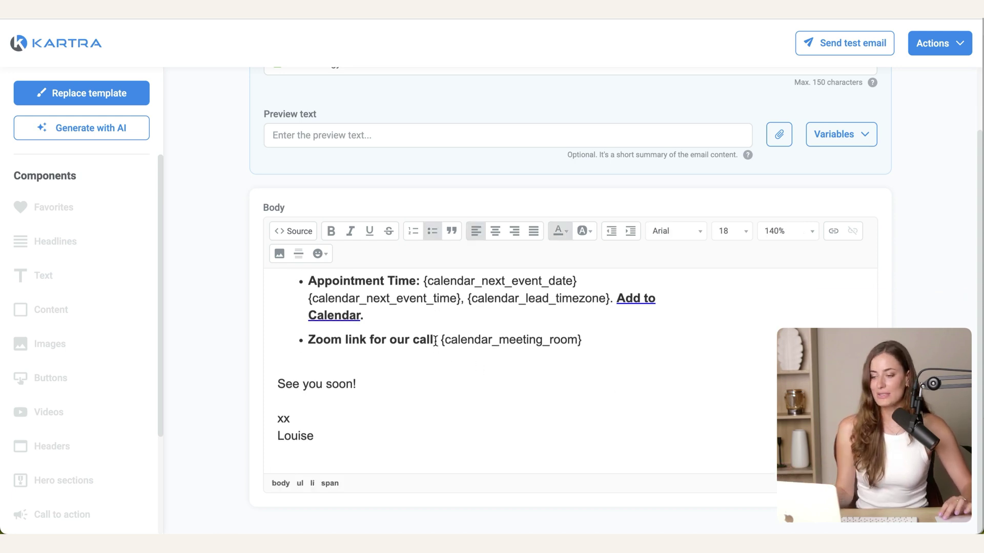
pyautogui.moveTo(437, 339); pyautogui.dragTo(308, 339)
pyautogui.keyDown('shift'); pyautogui.click(587, 328); pyautogui.keyUp('shift')
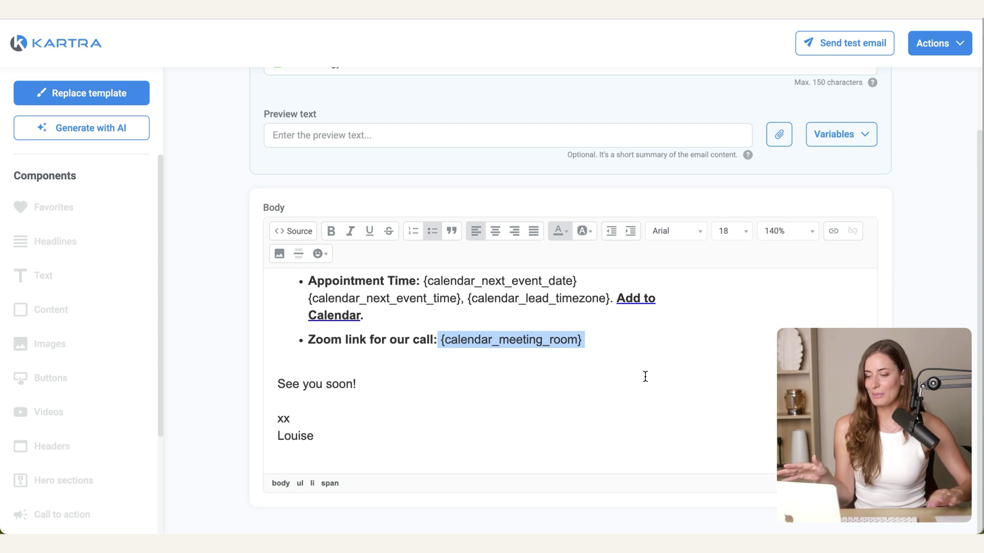
pyautogui.click(645, 377)
# Step: Close the confirmation email through Actions > Exit without saving
pyautogui.scroll(1, 620, 340)
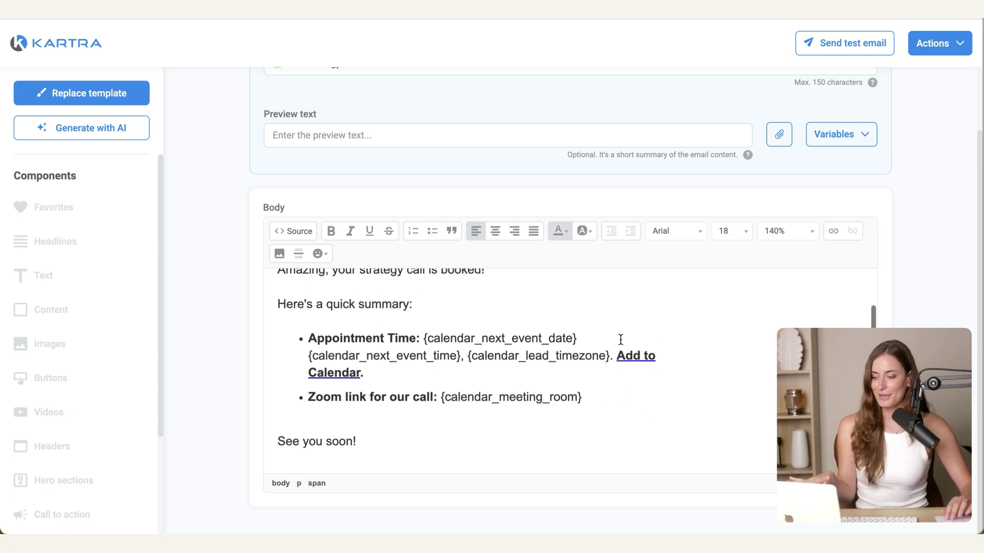
pyautogui.scroll(1, 620, 340)
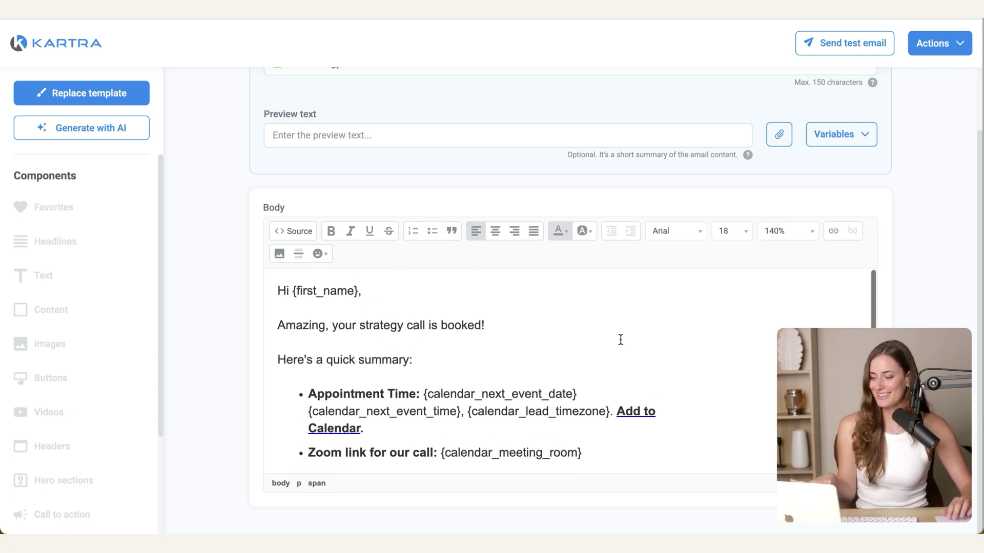
pyautogui.click(958, 49)
pyautogui.click(916, 118)
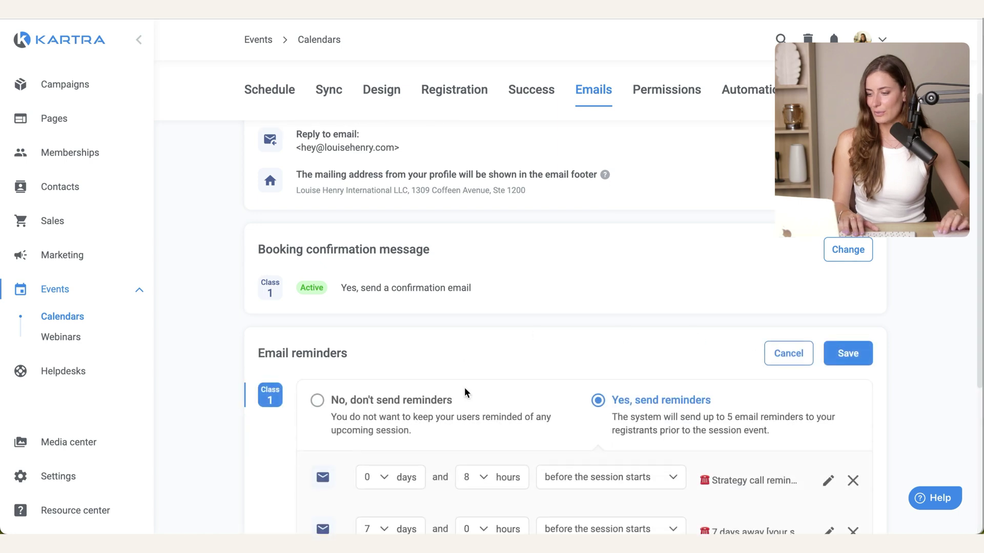
# Step: Scroll through the calendar's email reminder rows for 8 hours and 7 days before
pyautogui.scroll(-3, 464, 387)
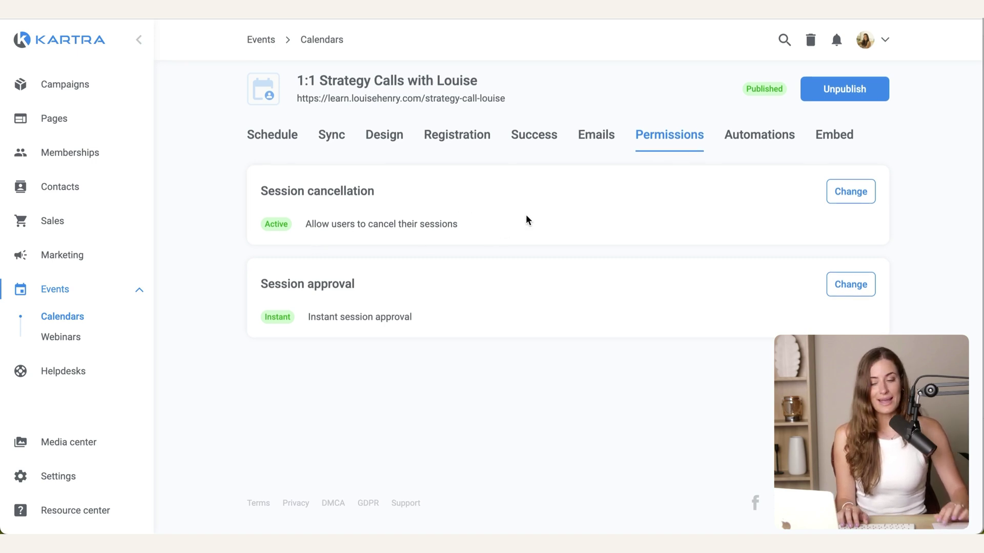
# Step: Keep 'Yes, allow cancellations' for session cancellation and save it
pyautogui.click(836, 191)
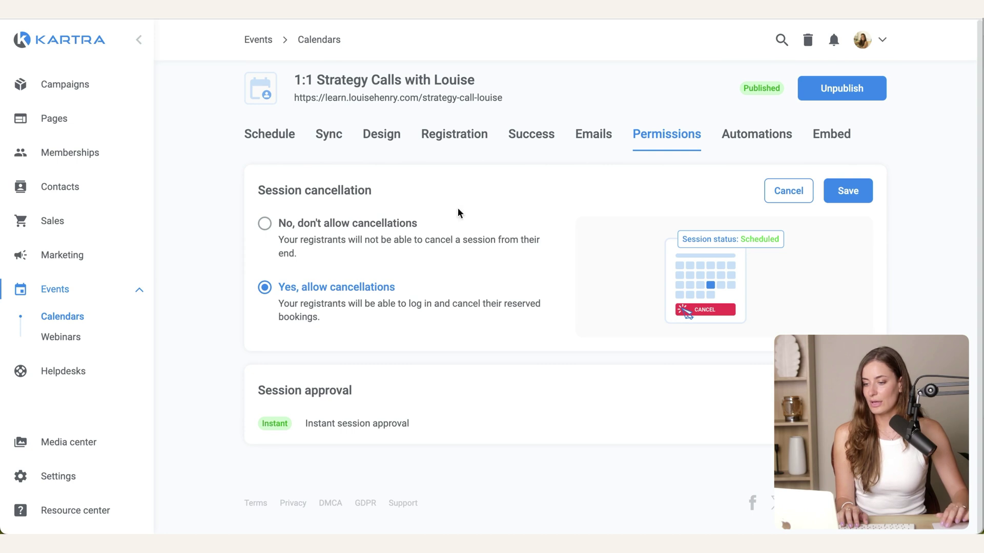
pyautogui.click(848, 191)
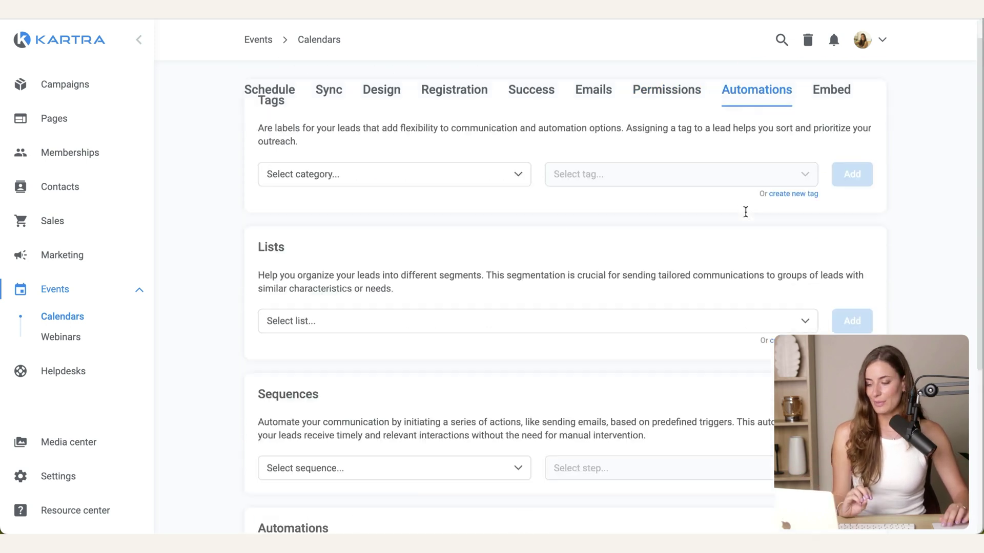
pyautogui.scroll(-2, 747, 210)
pyautogui.scroll(5, 747, 217)
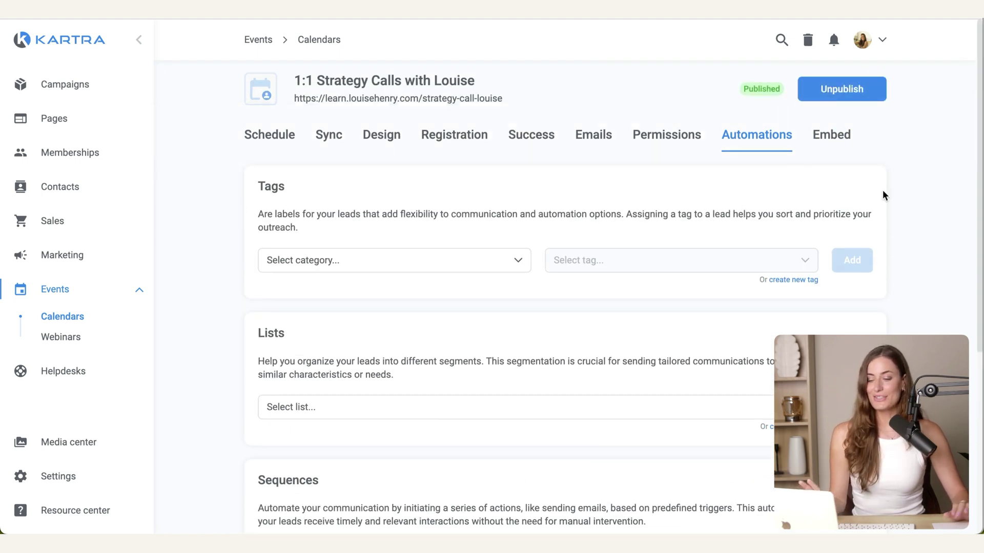
pyautogui.moveTo(511, 105)
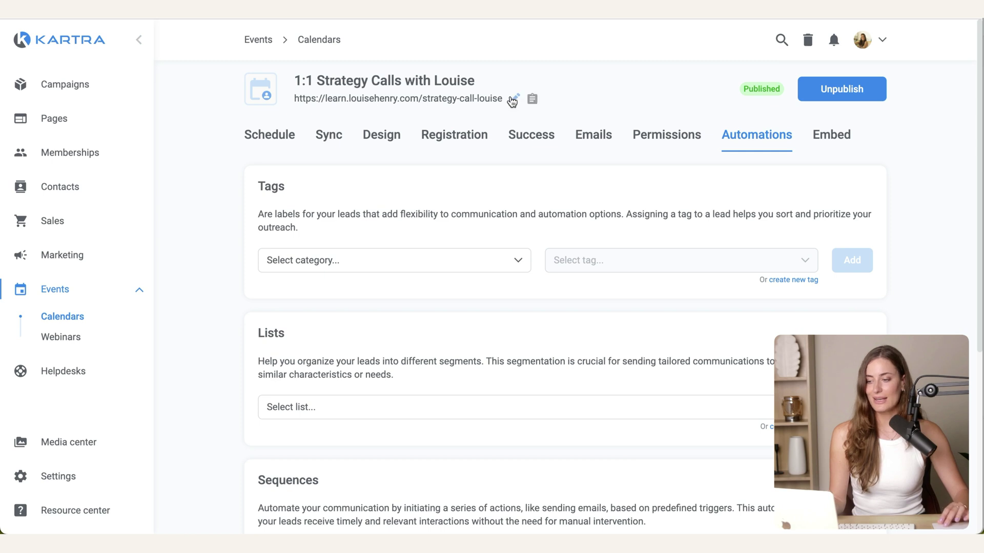
pyautogui.click(513, 100)
# Step: Confirm the strategy-call booking link slug and pick Thursday 8 May at 10:00am
pyautogui.click(754, 151)
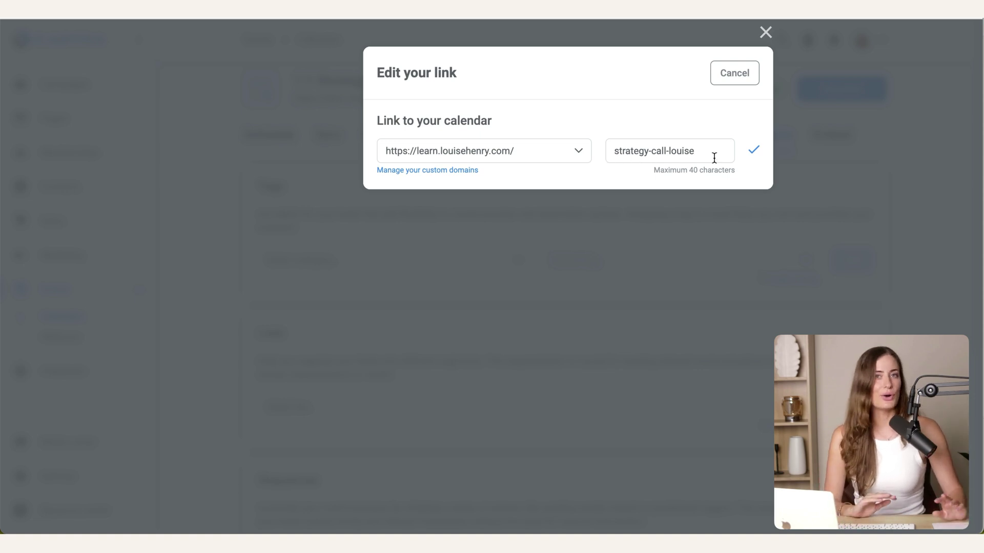
pyautogui.click(754, 154)
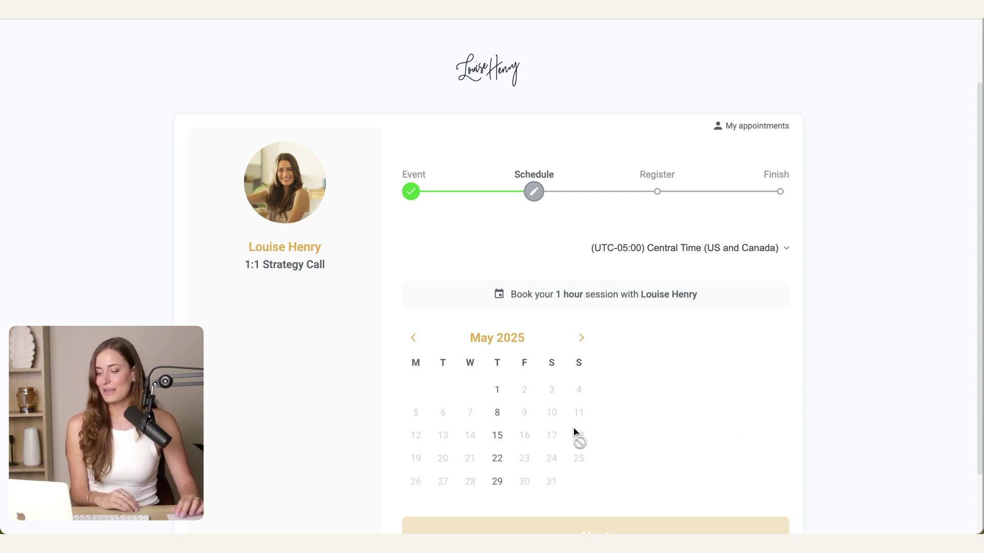
pyautogui.click(497, 415)
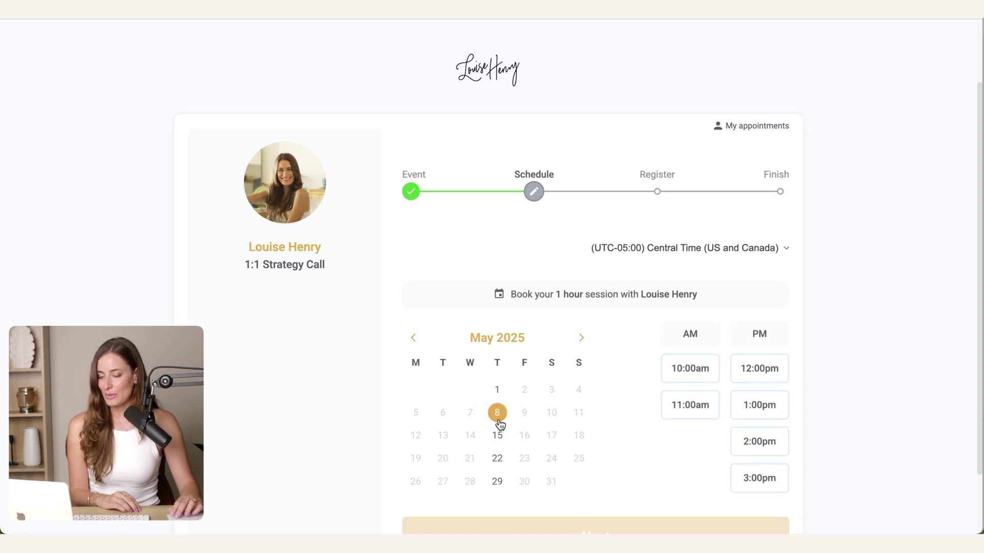
pyautogui.click(687, 366)
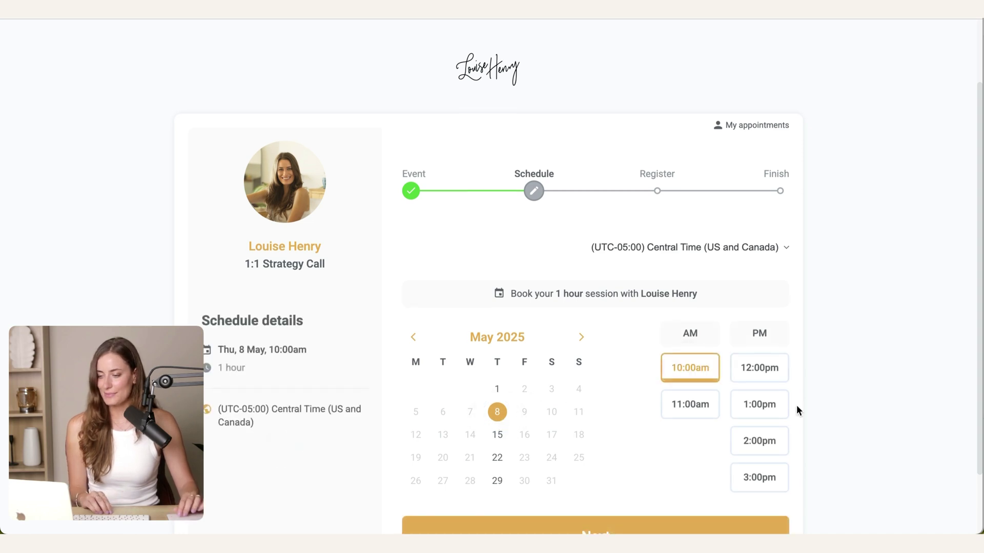
pyautogui.scroll(-2, 718, 435)
pyautogui.click(595, 463)
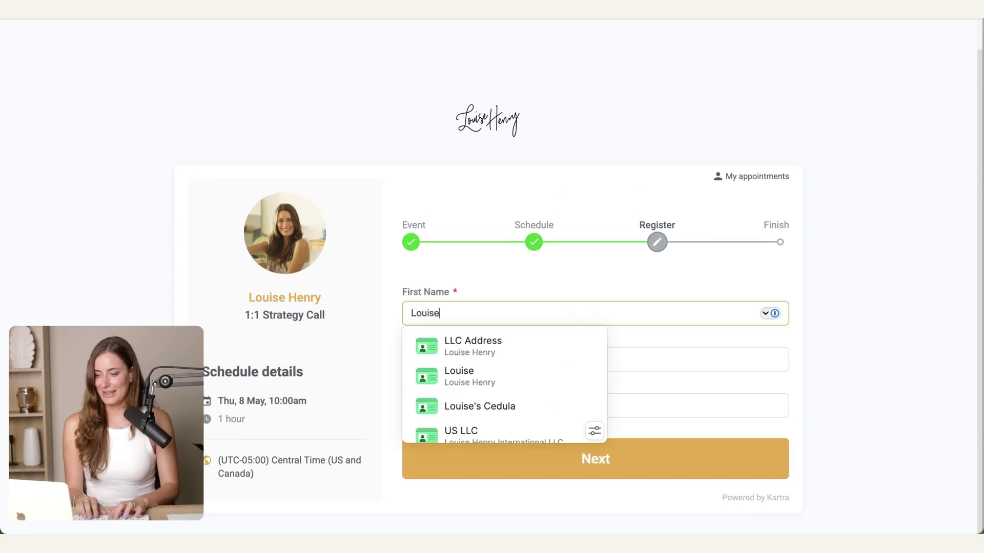
# Step: Fill in the registrant's first name, last name and email, then submit the booking
pyautogui.press('Tab')
pyautogui.press('Tab')
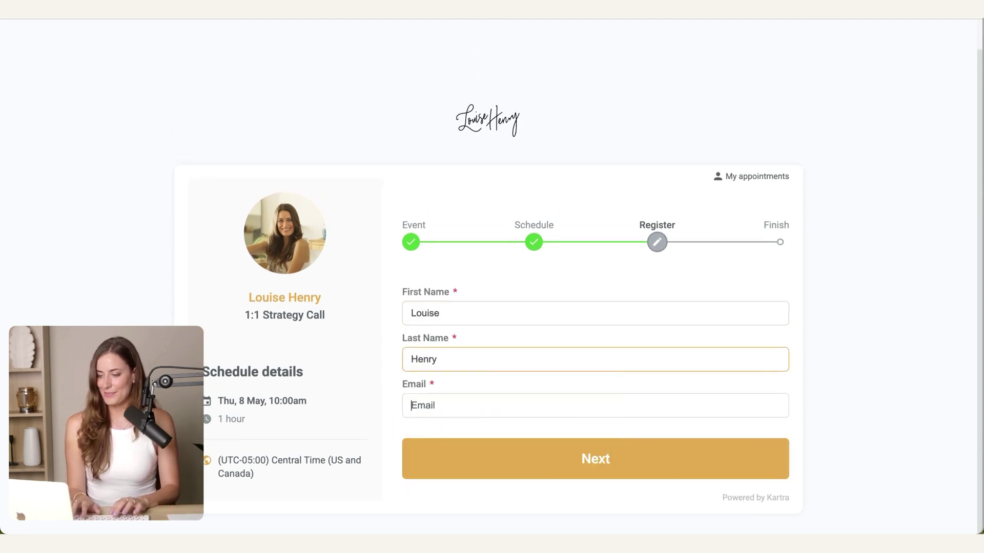
pyautogui.click(582, 461)
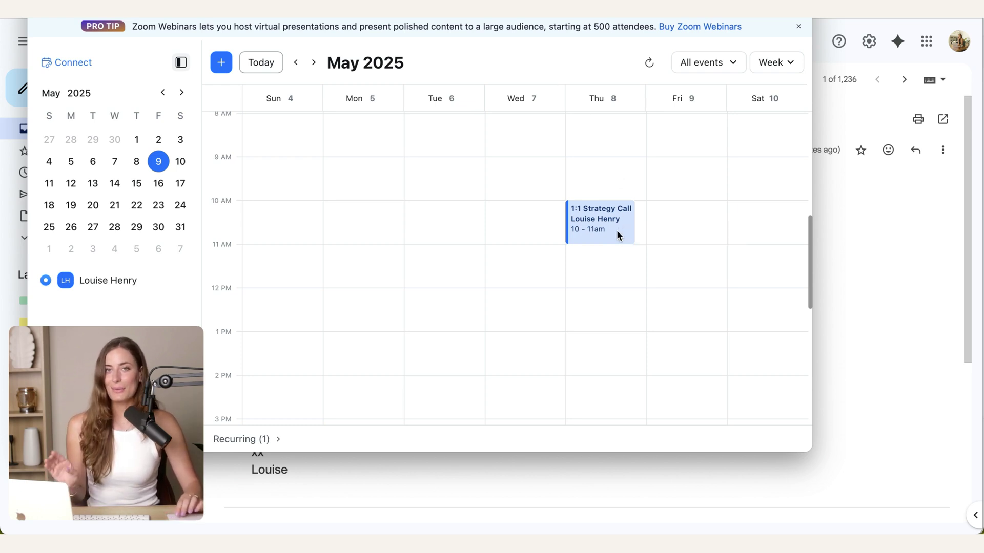
pyautogui.click(608, 220)
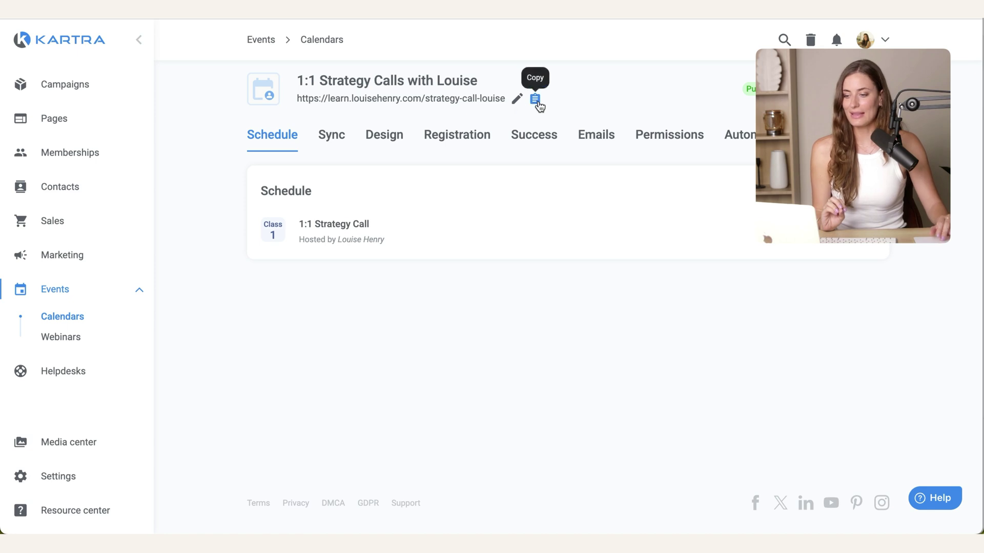
# Step: Copy the calendar's booking link and go to the Marketing sequences list
pyautogui.click(536, 100)
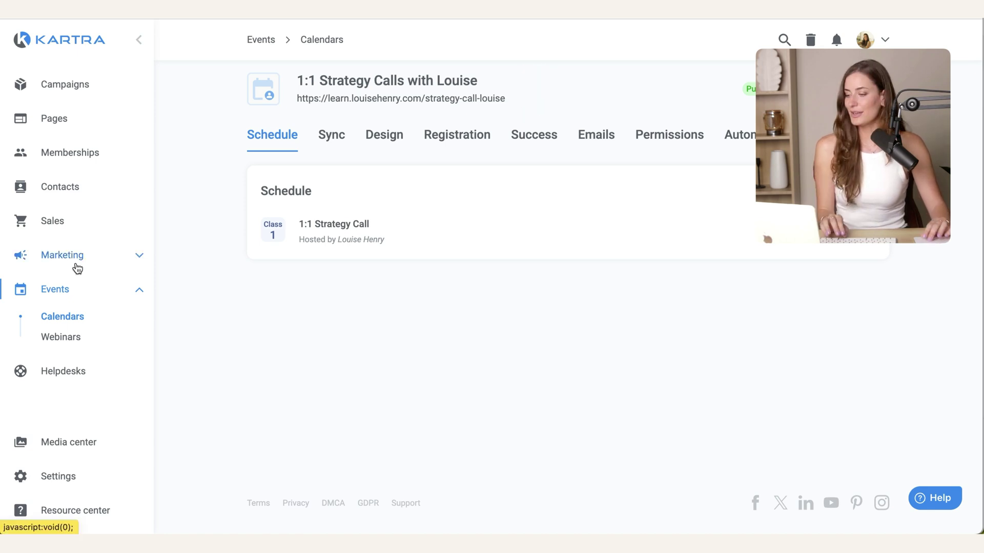
pyautogui.click(56, 259)
pyautogui.click(64, 304)
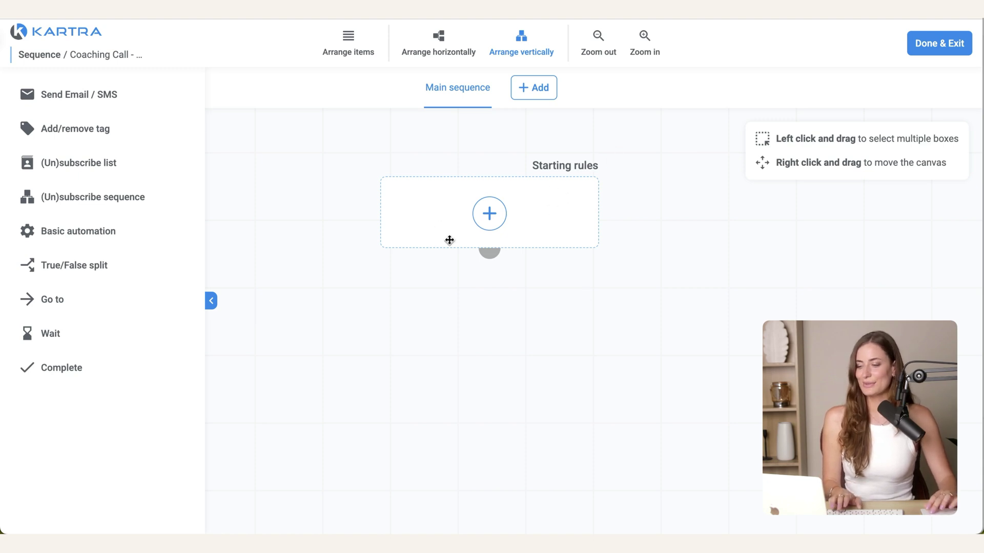
# Step: Add an Order starting rule for the Coaching Call funnel and product, any price point, and save
pyautogui.click(490, 214)
pyautogui.click(495, 192)
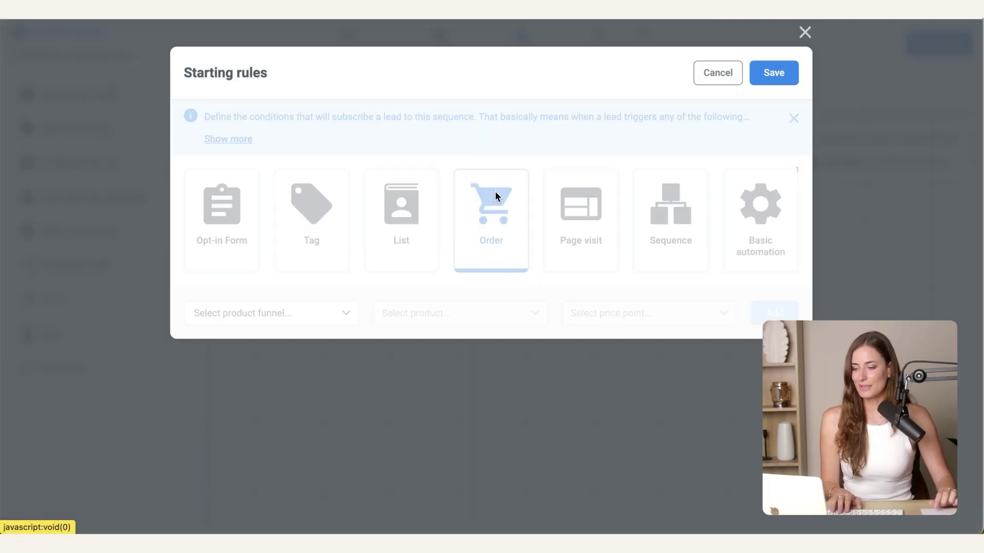
pyautogui.click(261, 314)
pyautogui.scroll(-3, 268, 211)
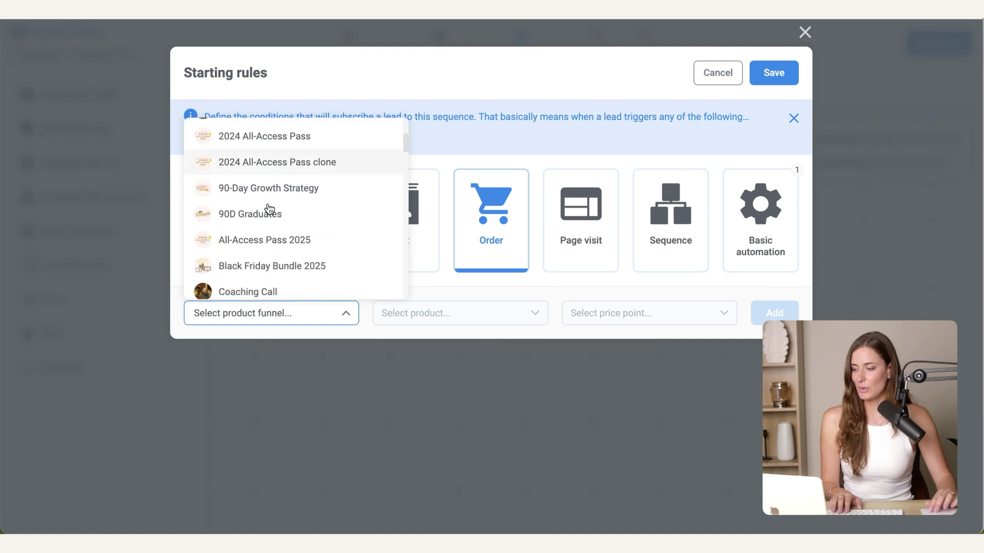
pyautogui.scroll(2, 270, 209)
pyautogui.click(268, 205)
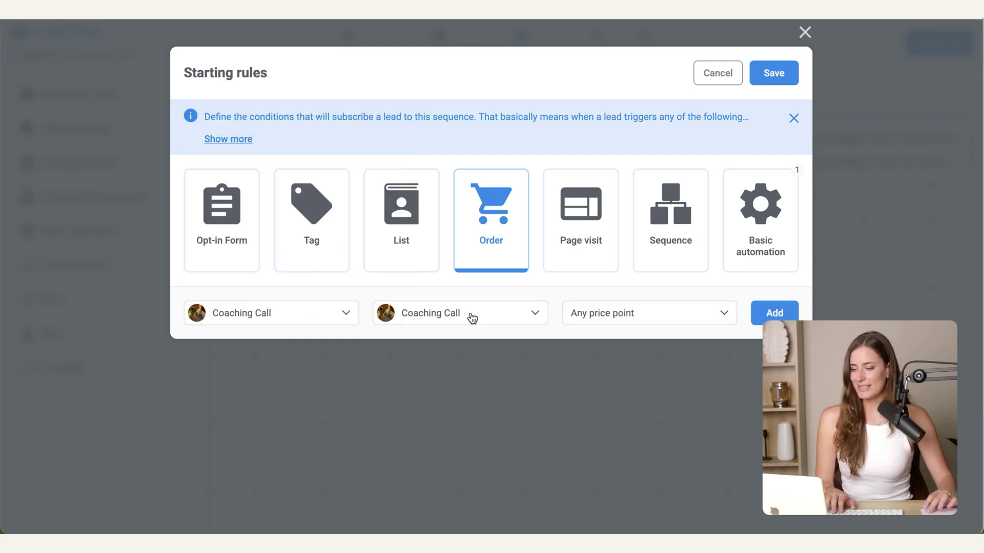
pyautogui.click(763, 310)
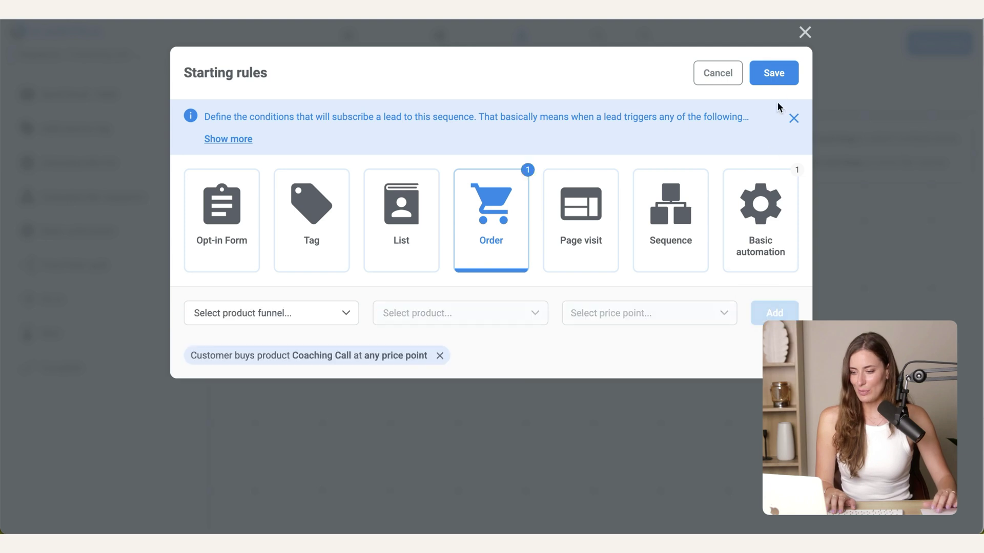
pyautogui.click(771, 76)
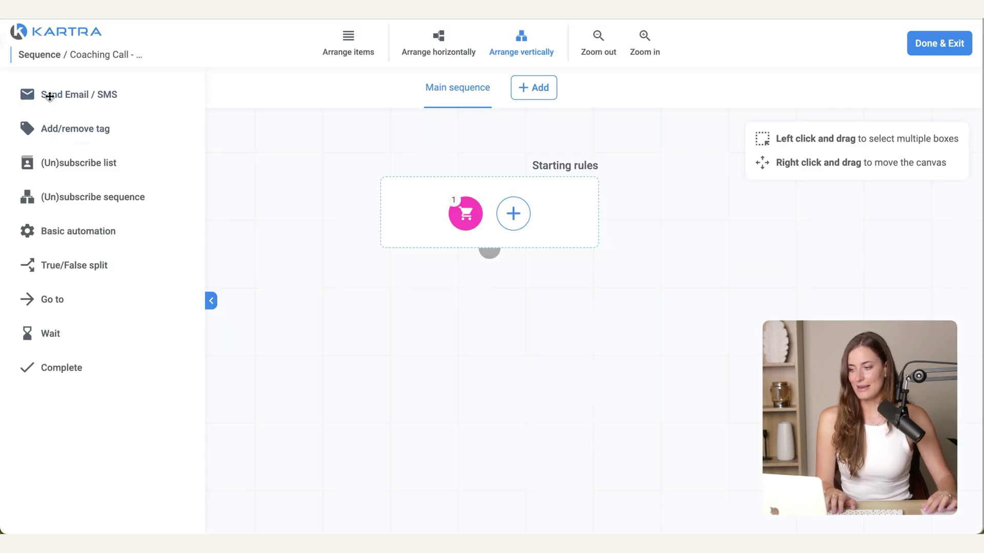
# Step: Add a 'Call booked!' Send Email step to the sequence and open its email for editing
pyautogui.moveTo(46, 95); pyautogui.dragTo(442, 333)
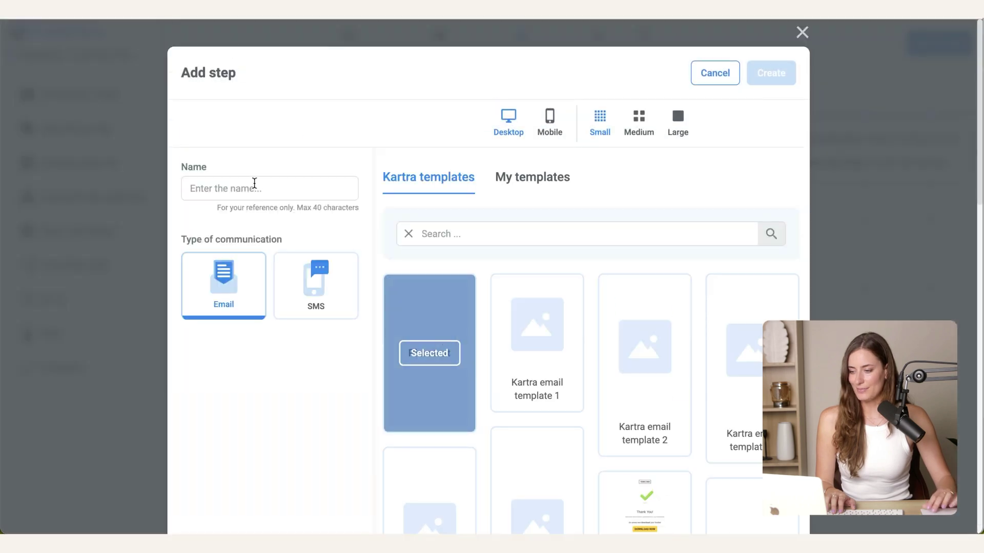
pyautogui.click(250, 188)
pyautogui.write('Call booked!')
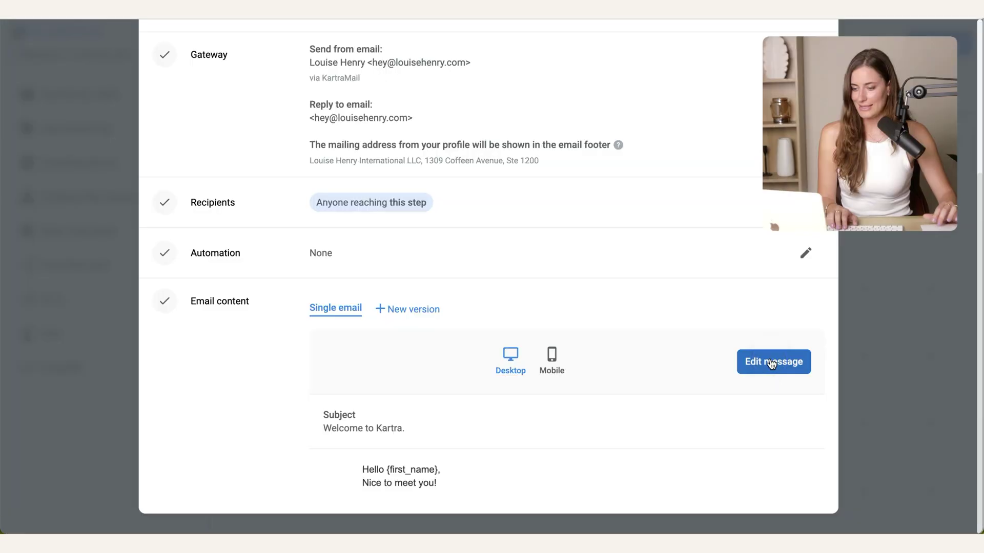
pyautogui.click(746, 360)
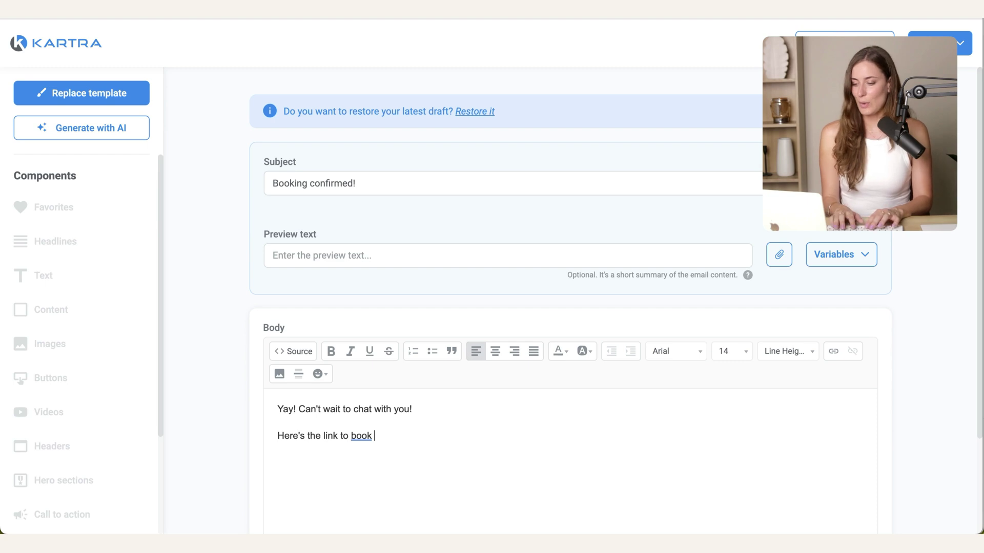
# Step: Complete the line with 'in your call time:' plus the pasted booking link, then Save & Exit
pyautogui.write('in your call time:')
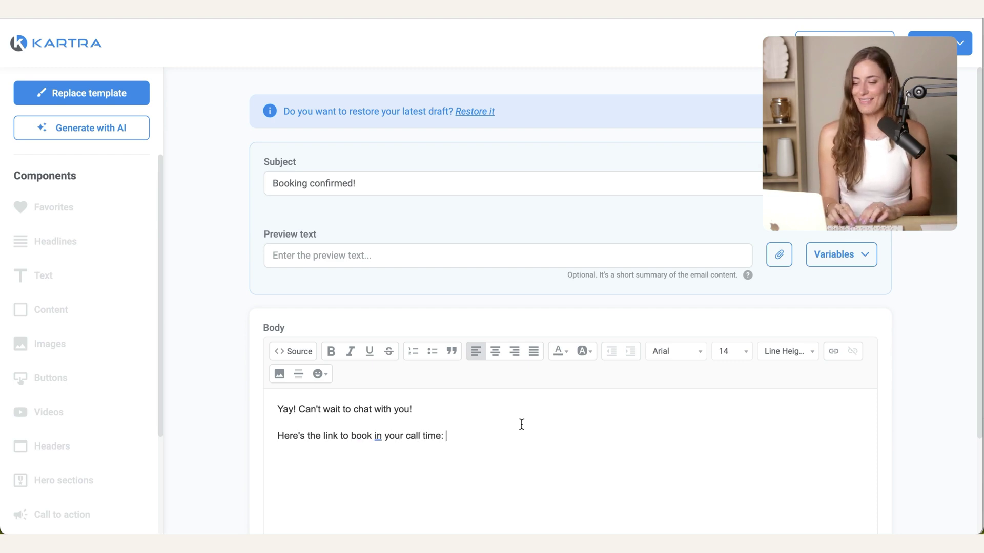
pyautogui.press('super+v')
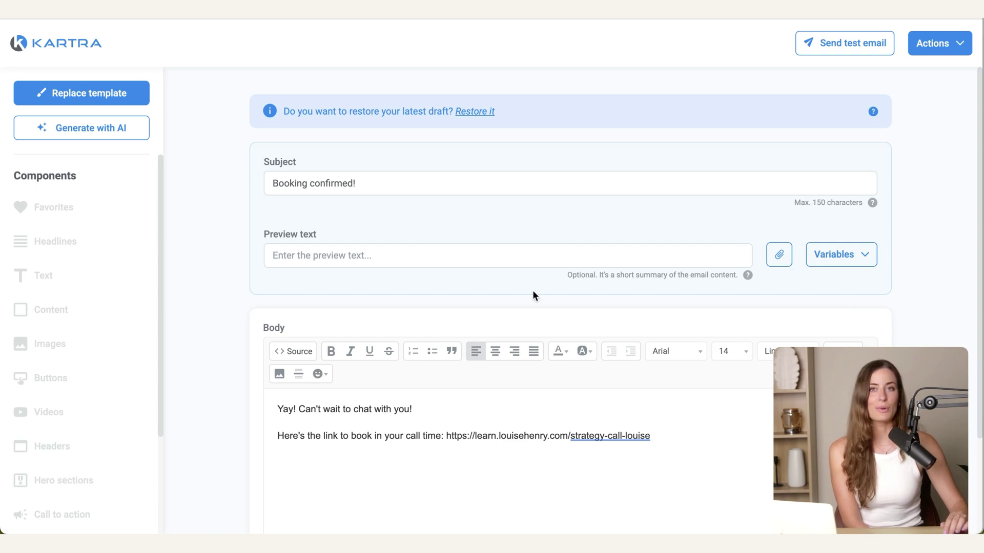
pyautogui.scroll(-1, 533, 296)
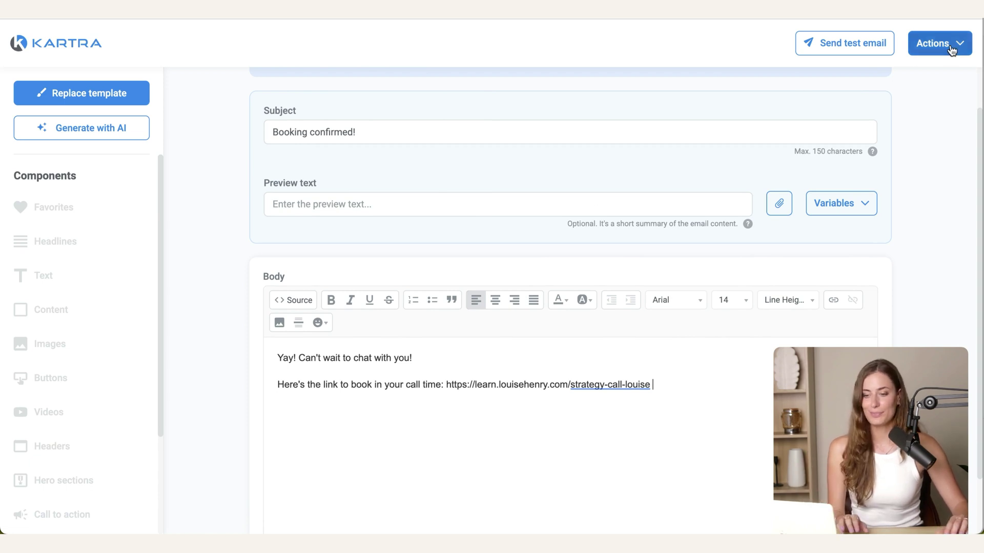
pyautogui.click(933, 43)
pyautogui.click(931, 97)
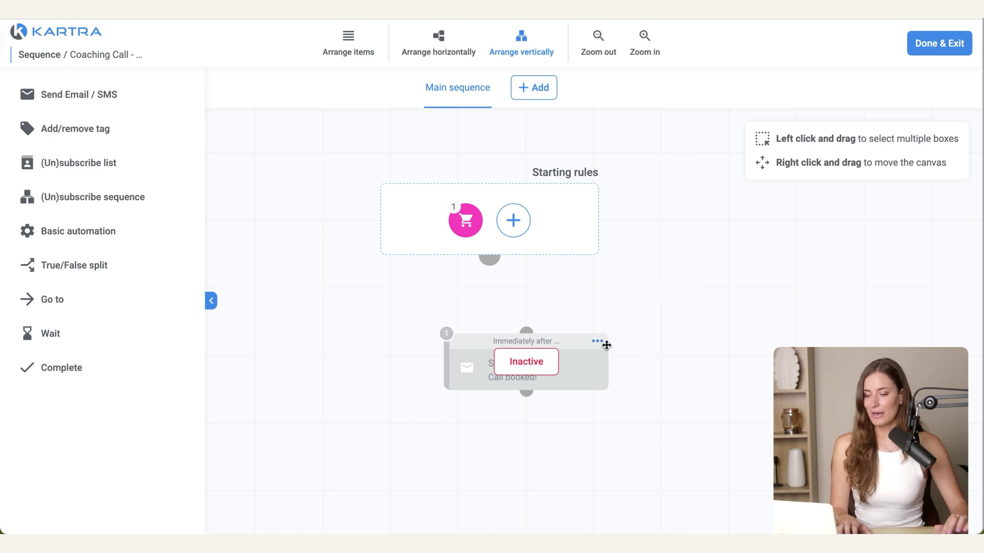
# Step: Activate the Call booked! email step and connect the starting rules to it
pyautogui.click(602, 345)
pyautogui.click(638, 309)
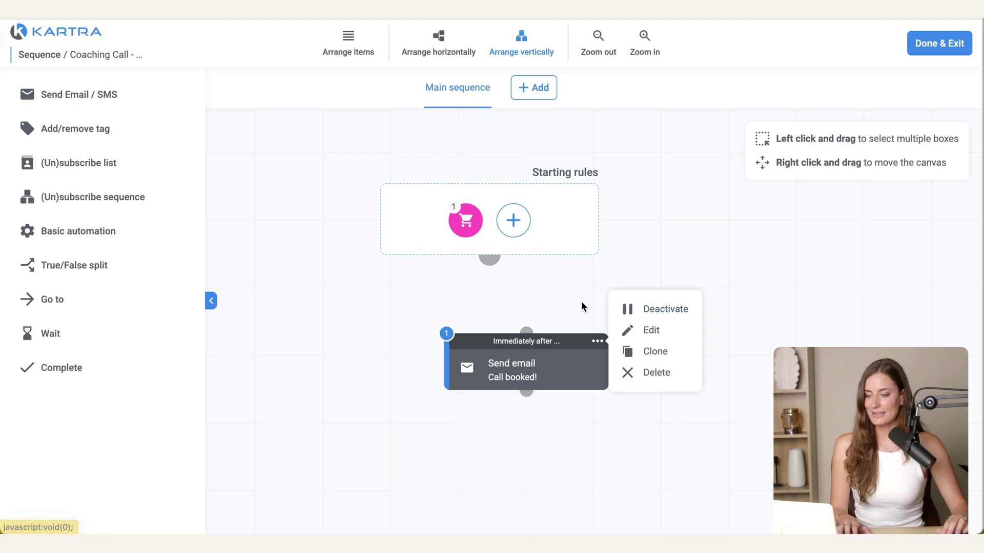
pyautogui.moveTo(492, 259); pyautogui.dragTo(525, 328)
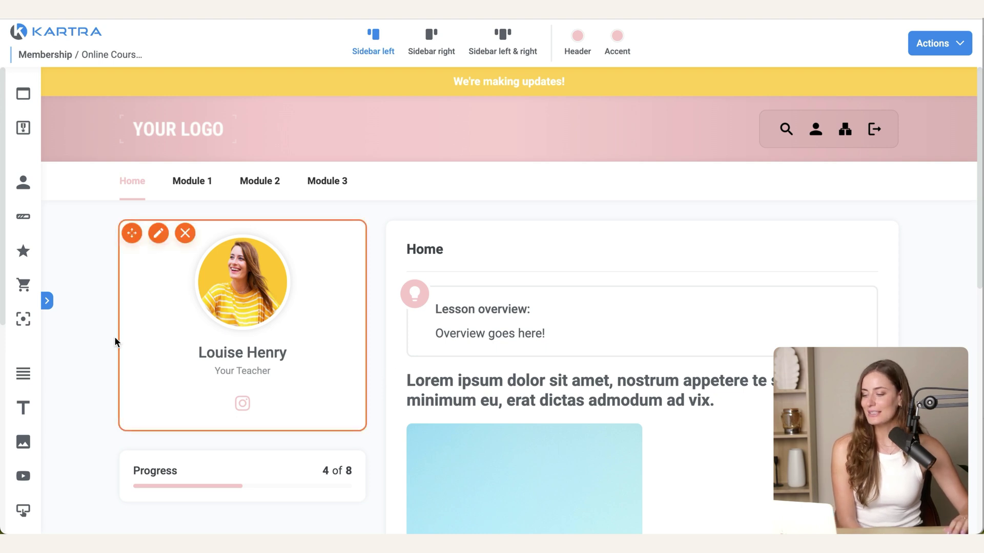
# Step: Add a checkout form at the top of the Home lesson with a 'Book a 1:1 call' button
pyautogui.click(47, 301)
pyautogui.scroll(-8, 132, 422)
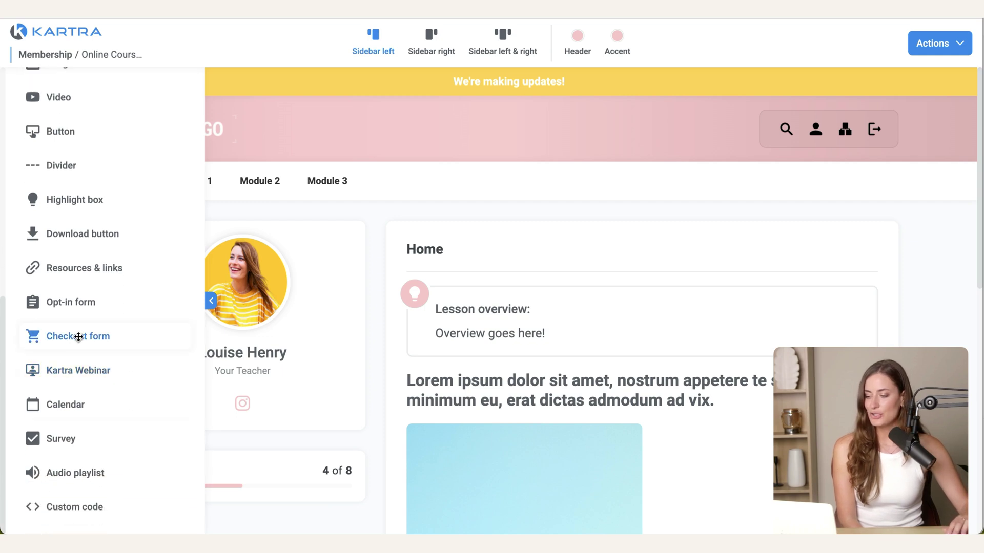
pyautogui.moveTo(73, 340); pyautogui.dragTo(647, 296)
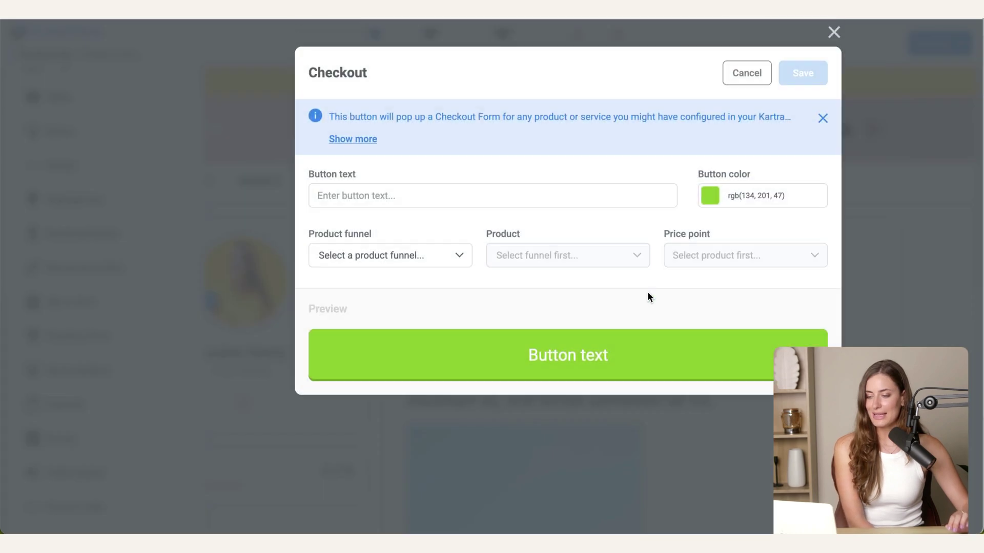
pyautogui.click(401, 192)
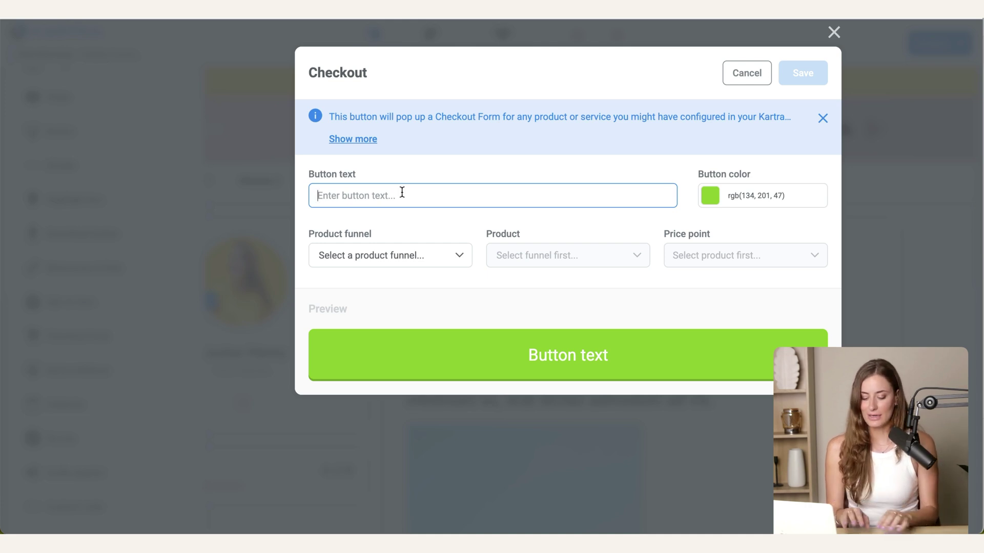
# Step: Link the checkout button to the Coaching Call funnel and product at Price point 1, and save
pyautogui.click(383, 259)
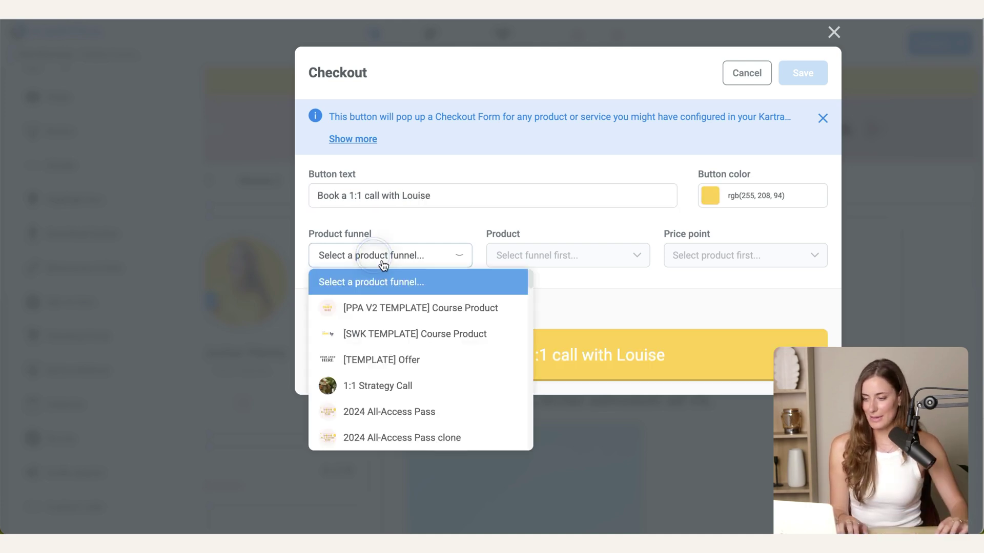
pyautogui.click(383, 392)
pyautogui.click(551, 256)
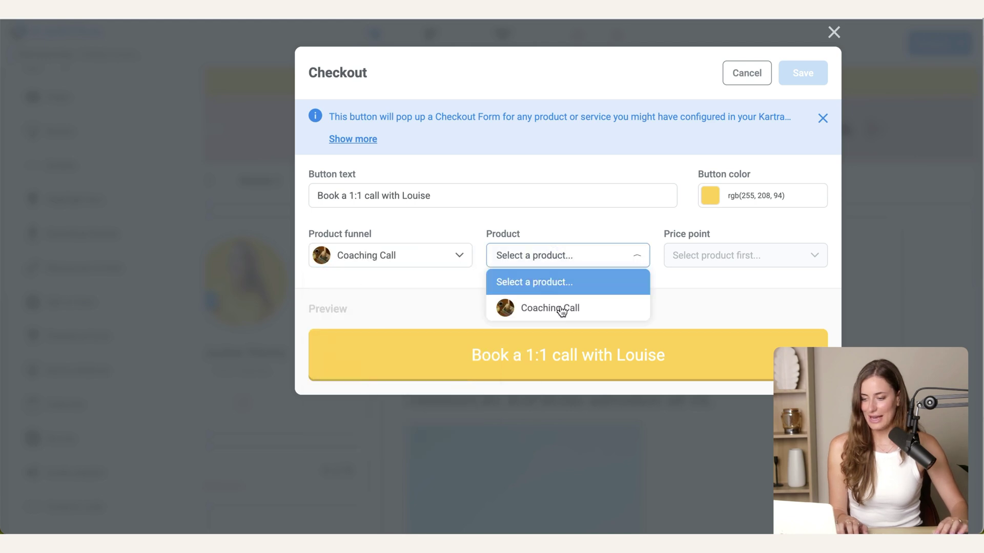
pyautogui.click(564, 310)
pyautogui.click(713, 257)
pyautogui.click(712, 309)
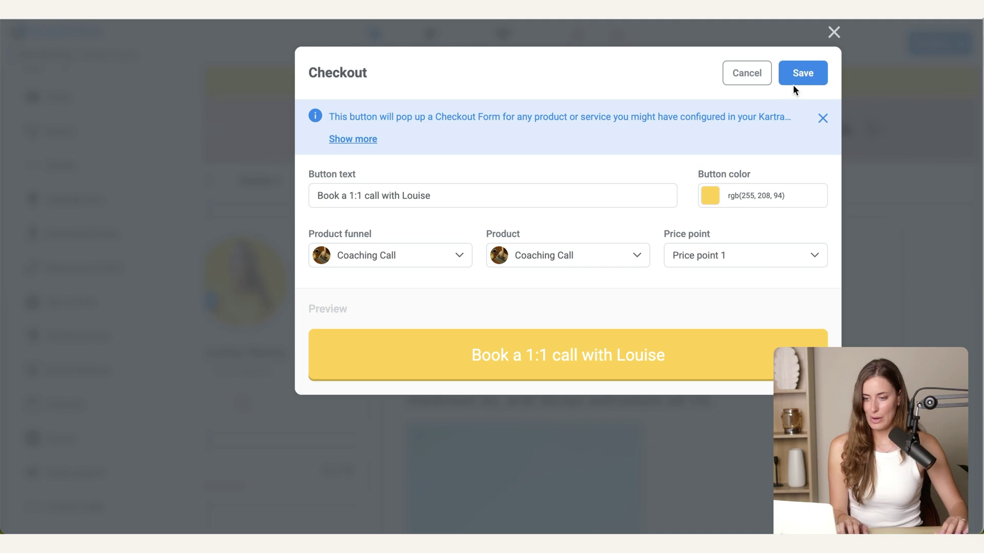
pyautogui.click(800, 73)
pyautogui.tripleClick(553, 300)
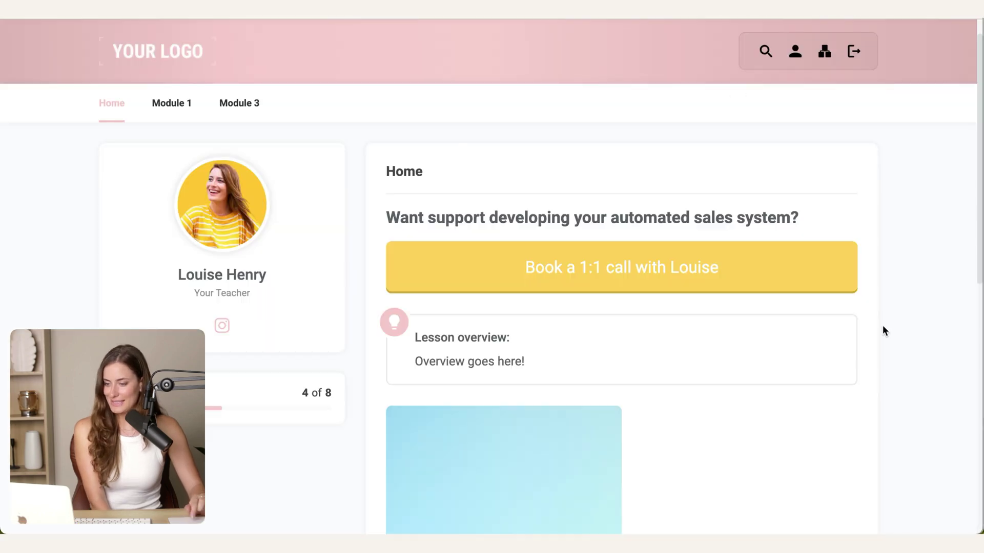
# Step: Test the lesson button, confirming it opens the Coaching Call checkout pop-up at USD 300.00
pyautogui.click(622, 269)
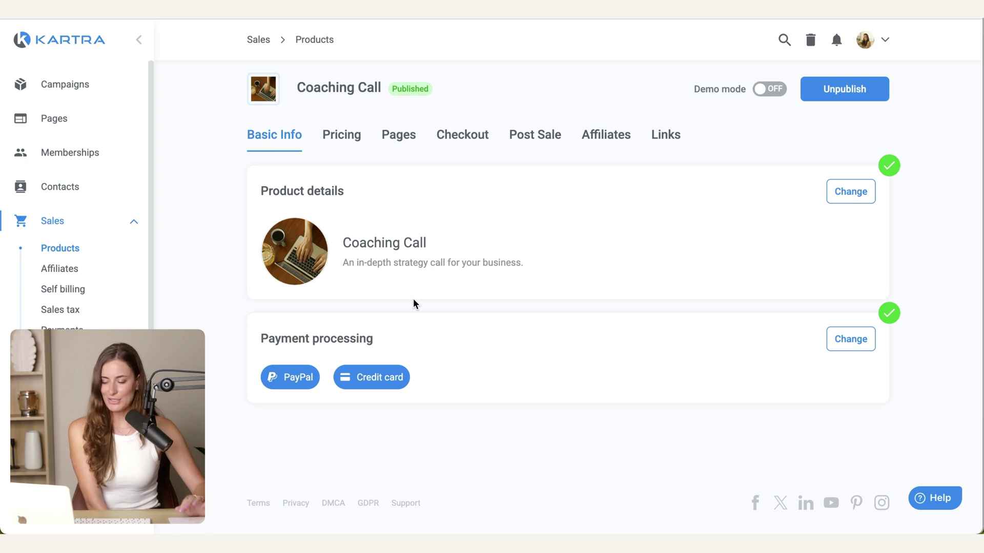
# Step: Switch the Coaching Call checkout design to Overlay pop up with a yellow custom colour
pyautogui.click(463, 136)
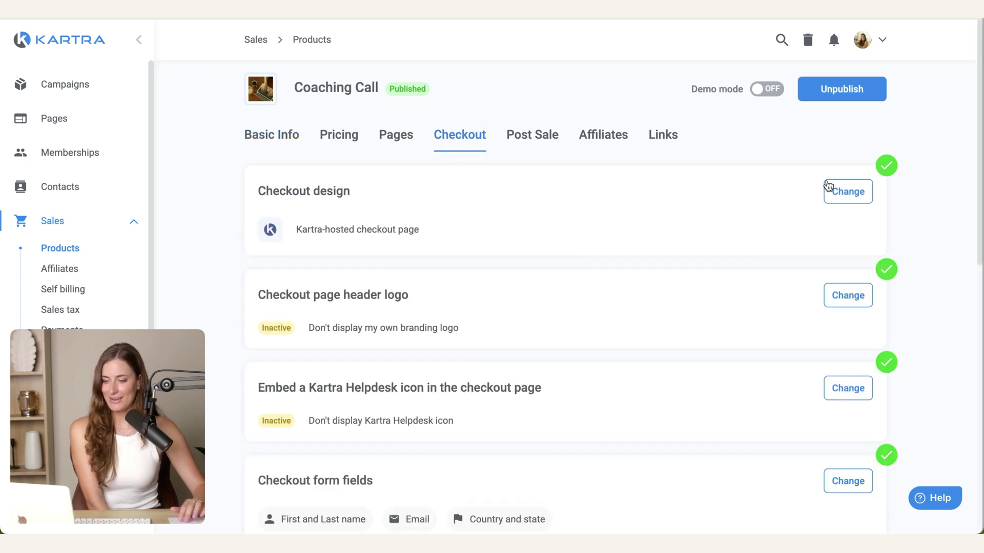
pyautogui.click(856, 195)
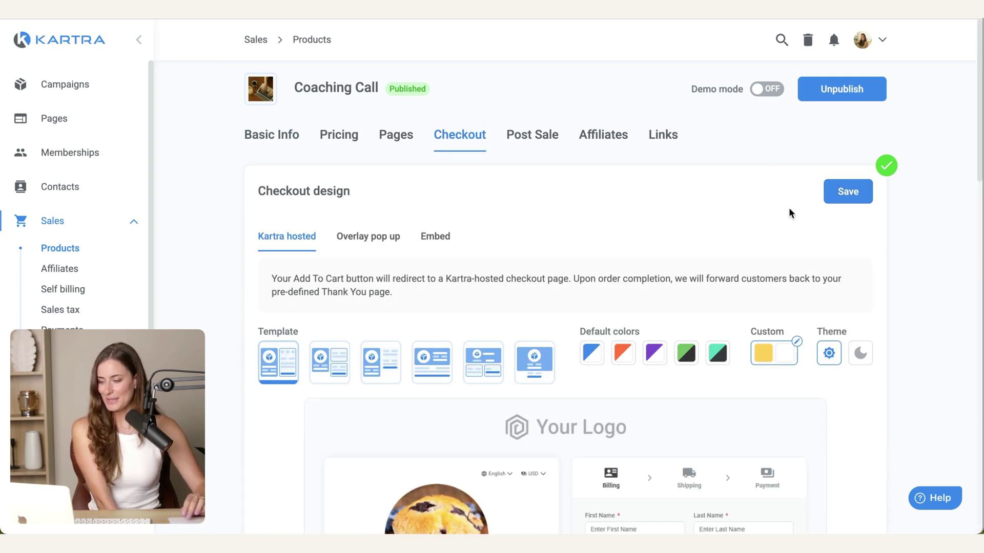
pyautogui.click(361, 250)
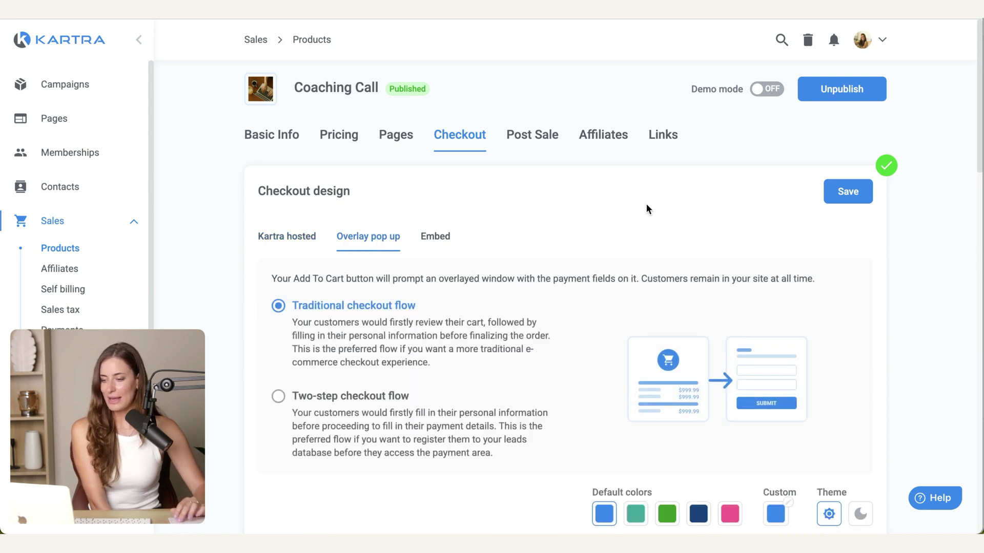
pyautogui.scroll(-2, 650, 215)
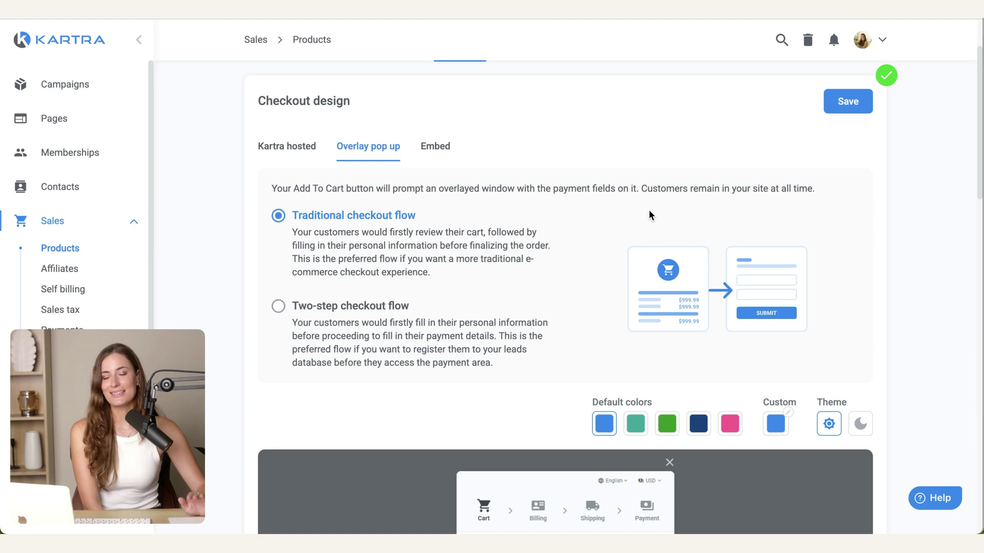
pyautogui.scroll(-3, 650, 215)
pyautogui.click(779, 272)
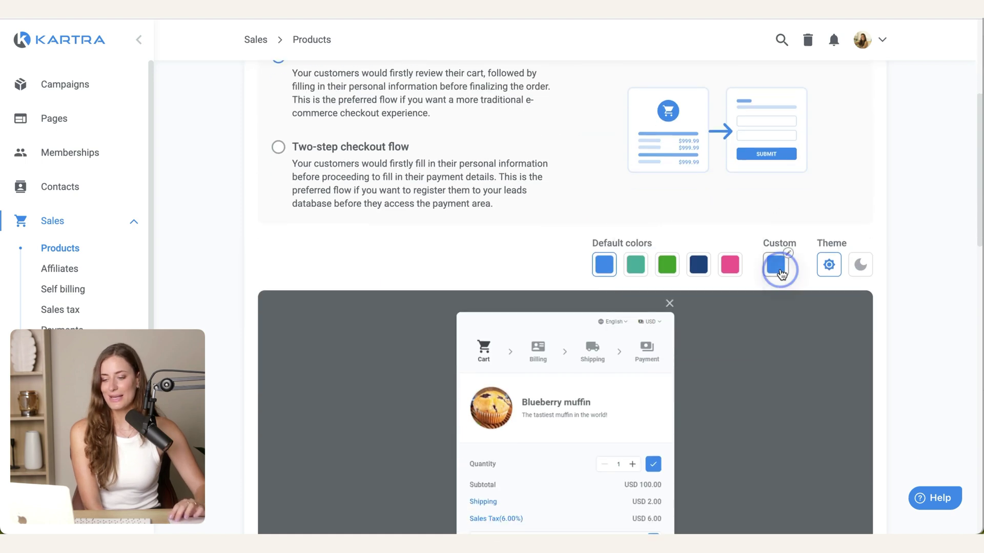
pyautogui.click(639, 333)
pyautogui.click(904, 192)
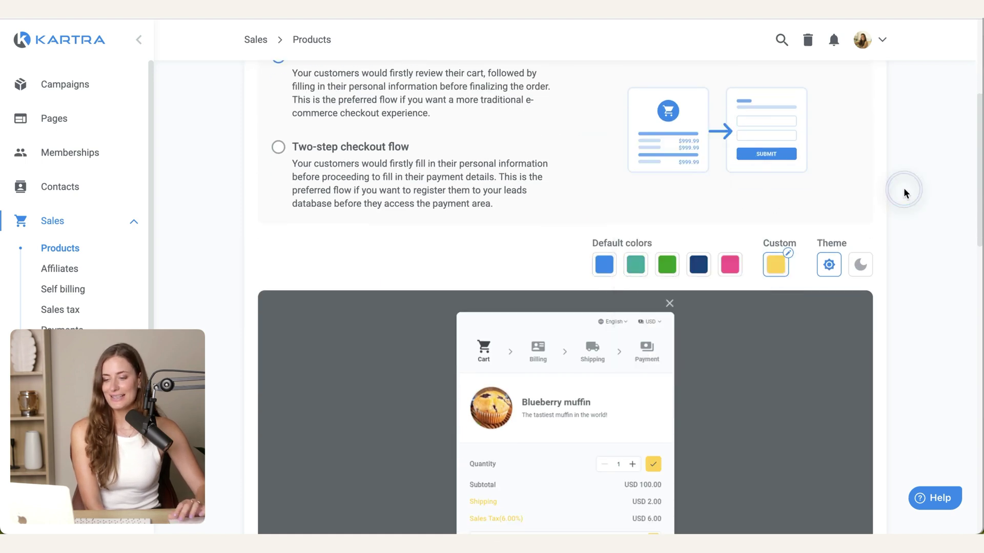
pyautogui.scroll(2, 904, 194)
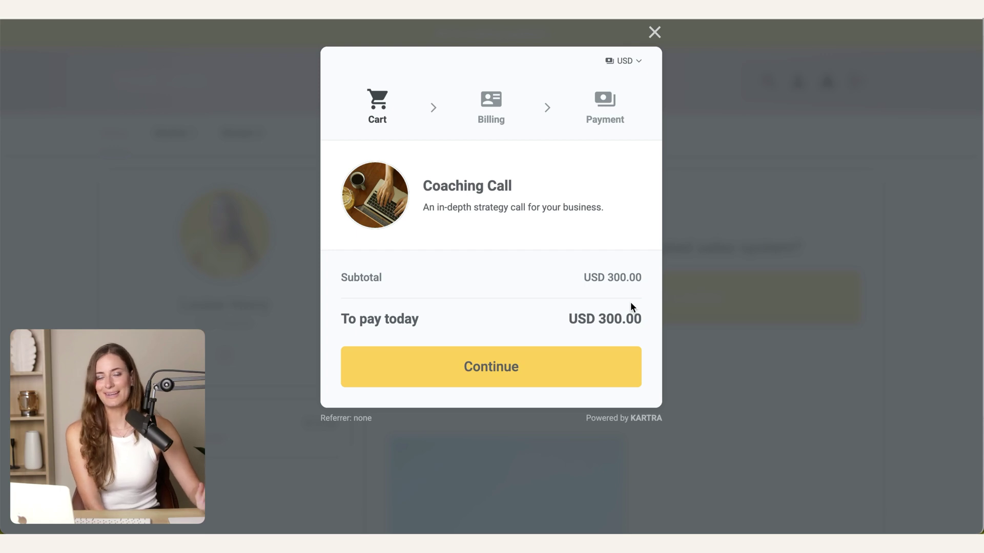